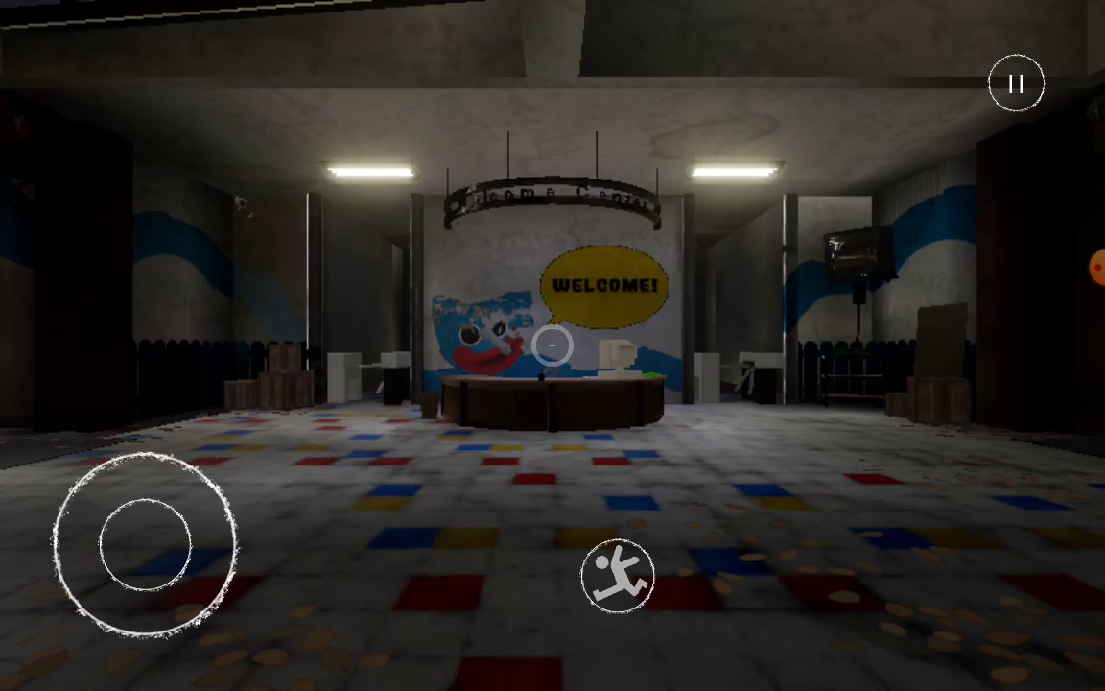
Walk past the lobby reception desk, glancing up at the mural wall.
drag(143, 542, 145, 439)
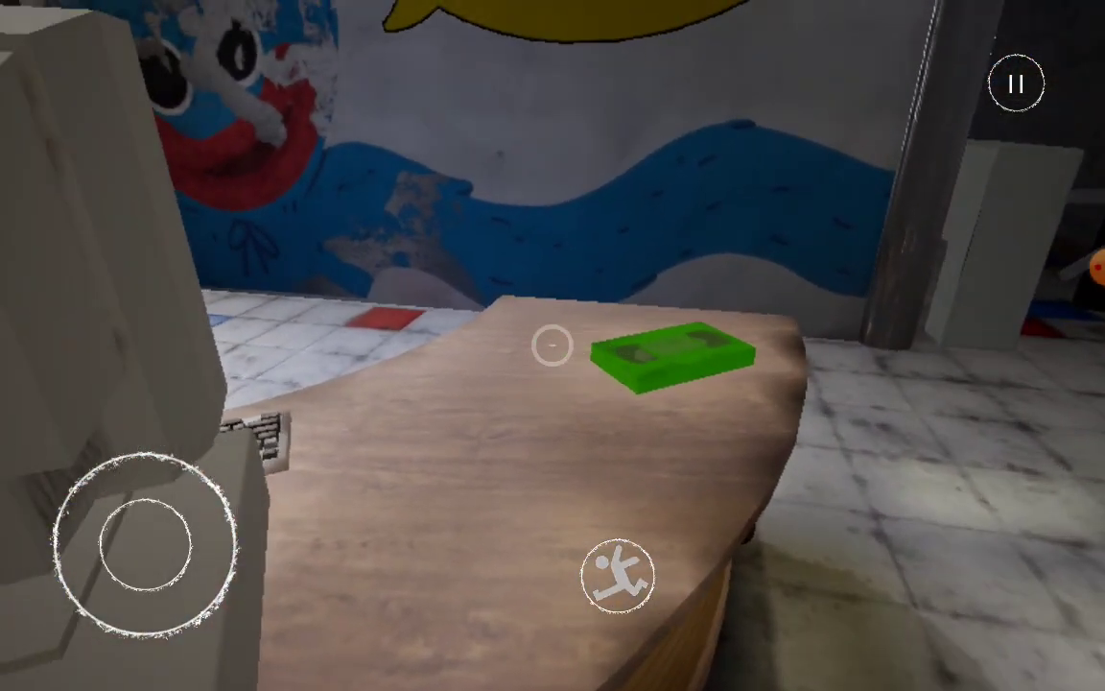
drag(144, 542, 217, 470)
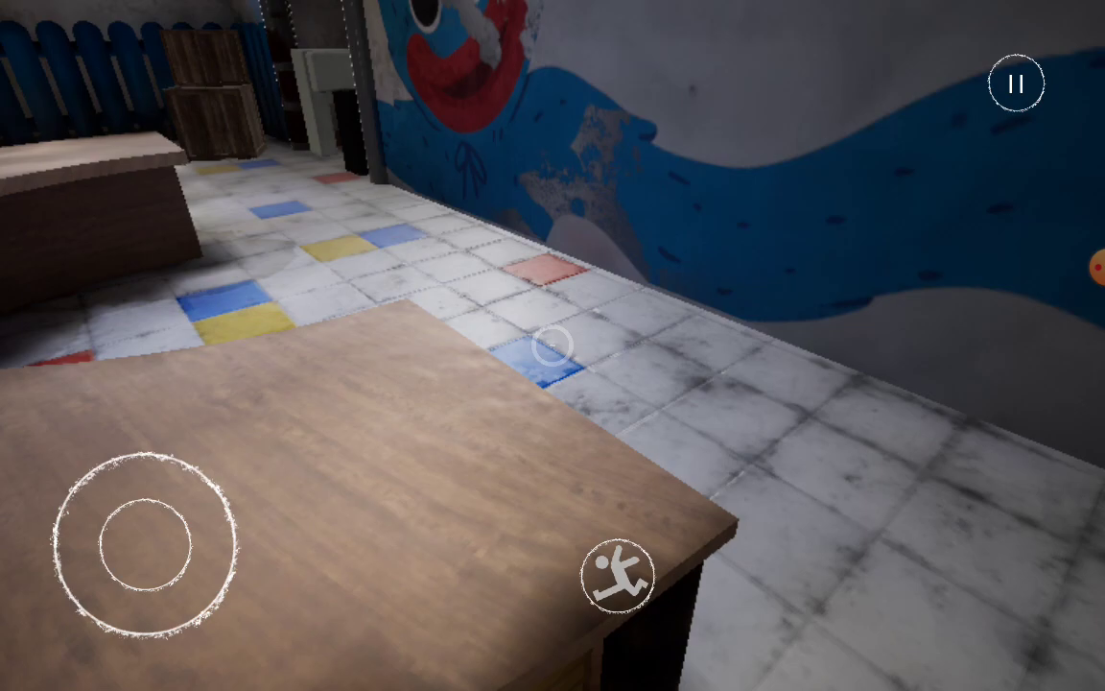
drag(767, 432, 911, 345)
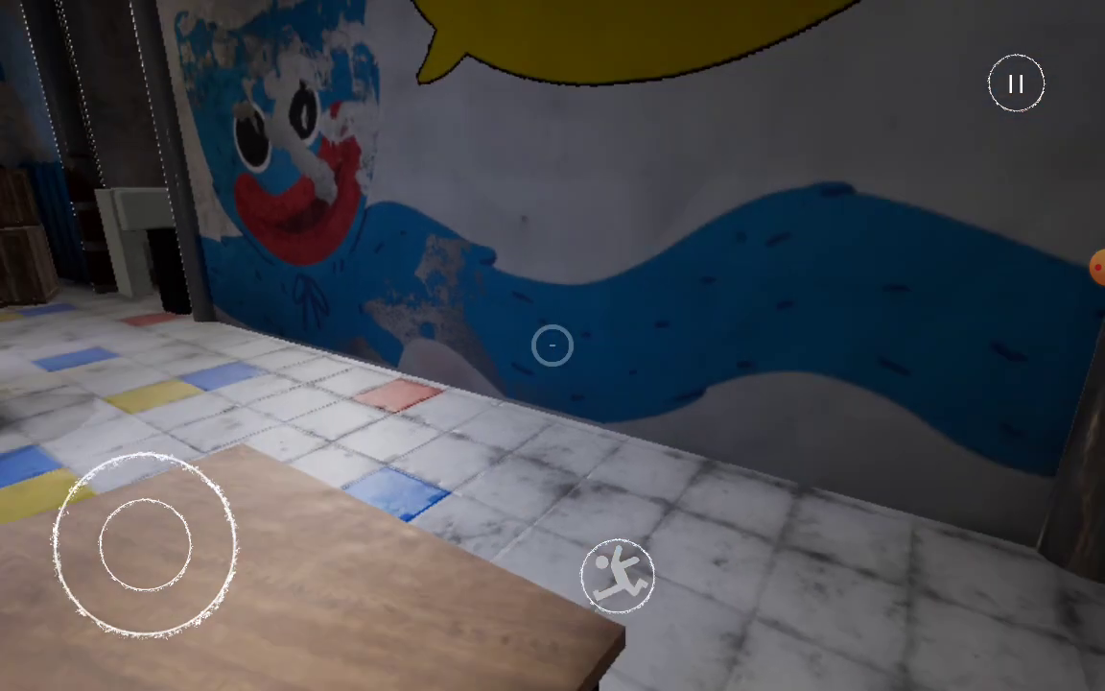
drag(767, 383, 959, 384)
Pass through the Security archway and zoom in on the colour keypad by the doors.
mouse_move(144, 542)
mouse_down()
mouse_move(143, 440)
mouse_move(89, 506)
mouse_move(129, 441)
mouse_up()
drag(863, 384, 672, 384)
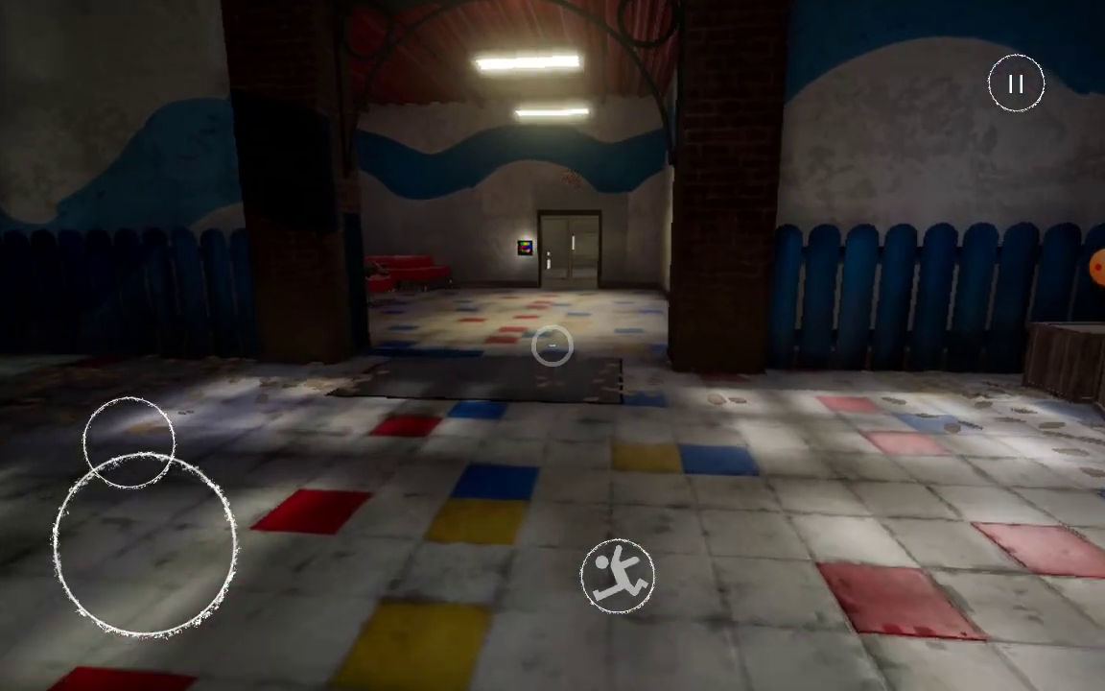
drag(129, 441, 114, 446)
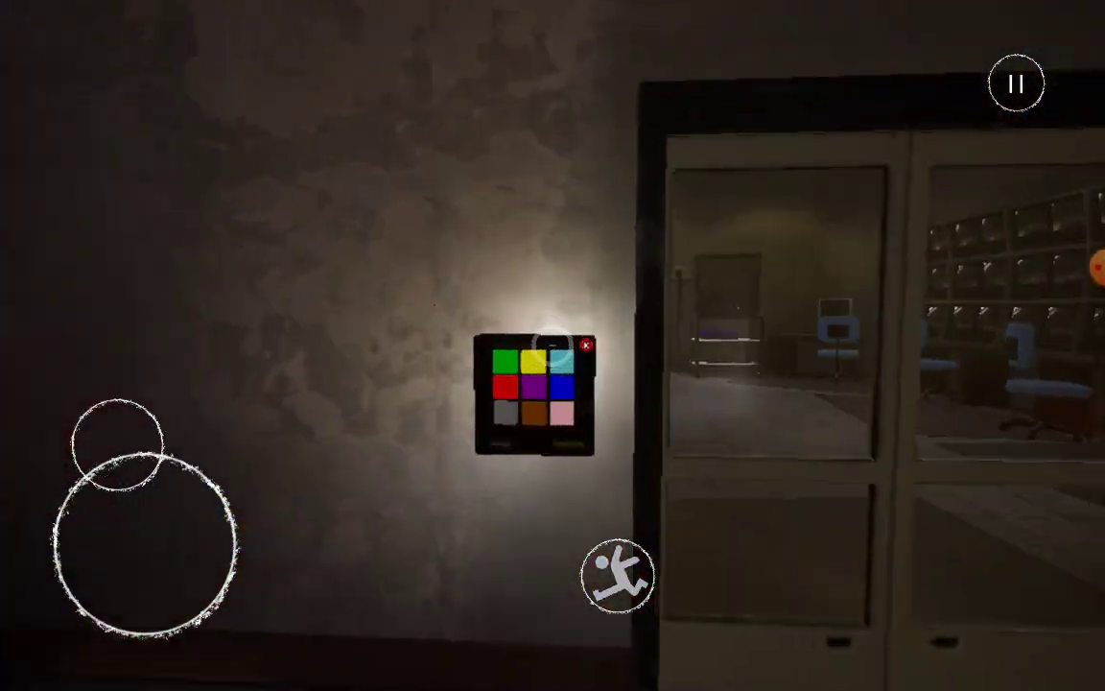
drag(113, 446, 116, 440)
click(530, 382)
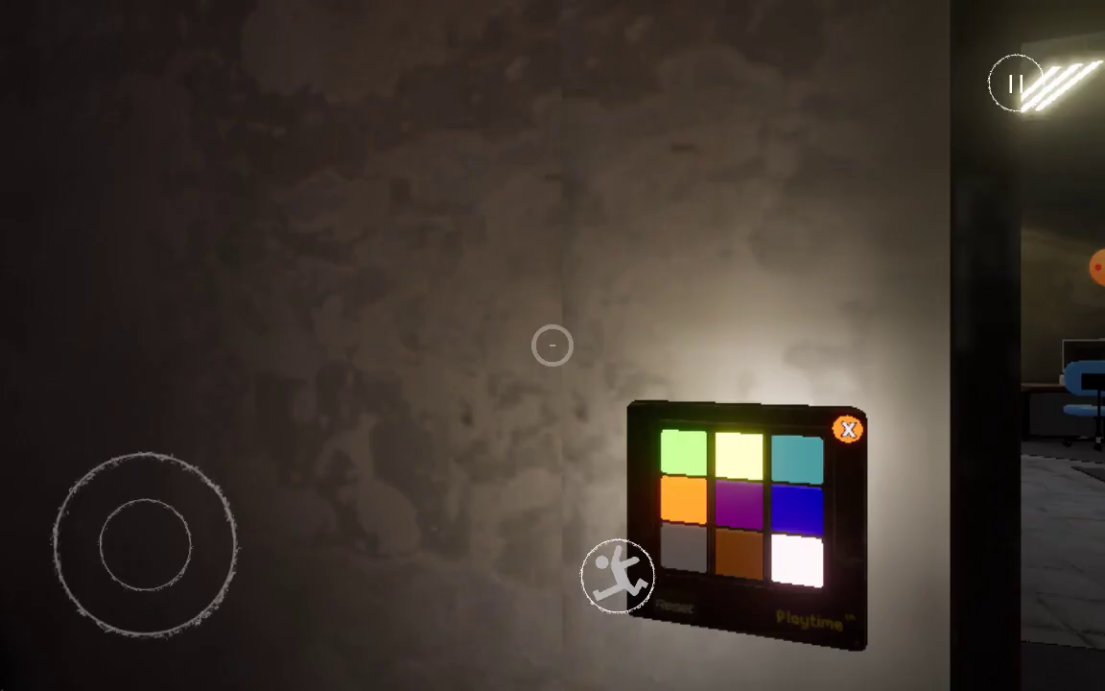
Close the keypad and roam the checkered lobby and toy shop to the office keyboard desk.
mouse_move(177, 475)
mouse_down()
mouse_move(146, 439)
mouse_move(234, 489)
mouse_move(173, 444)
mouse_up()
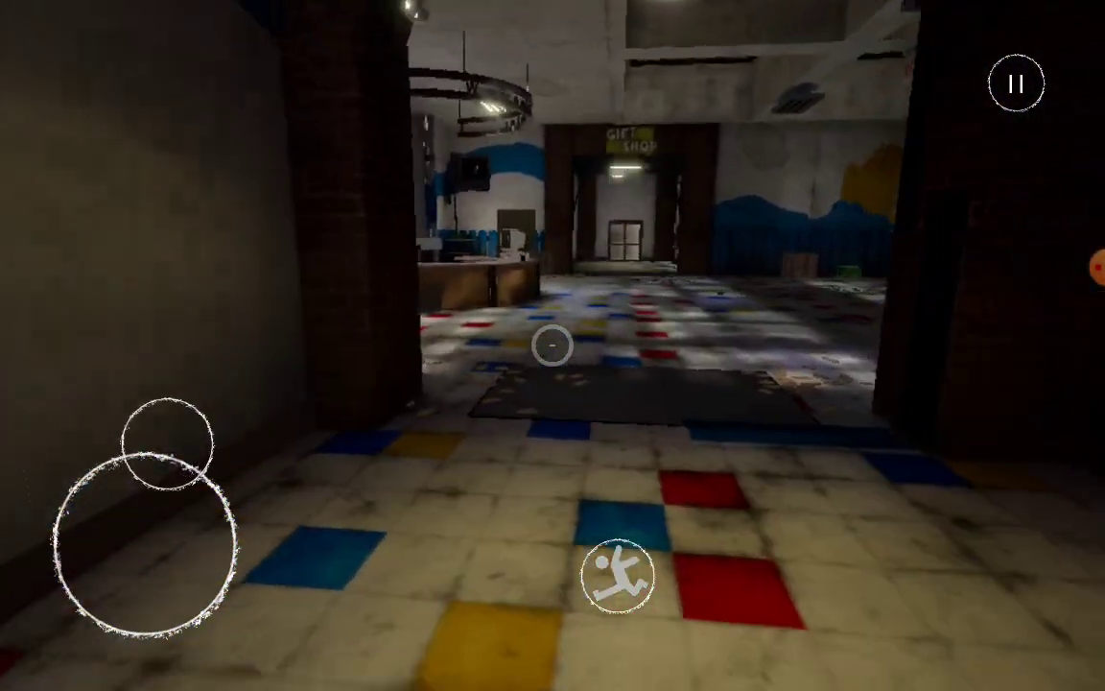
drag(171, 444, 201, 460)
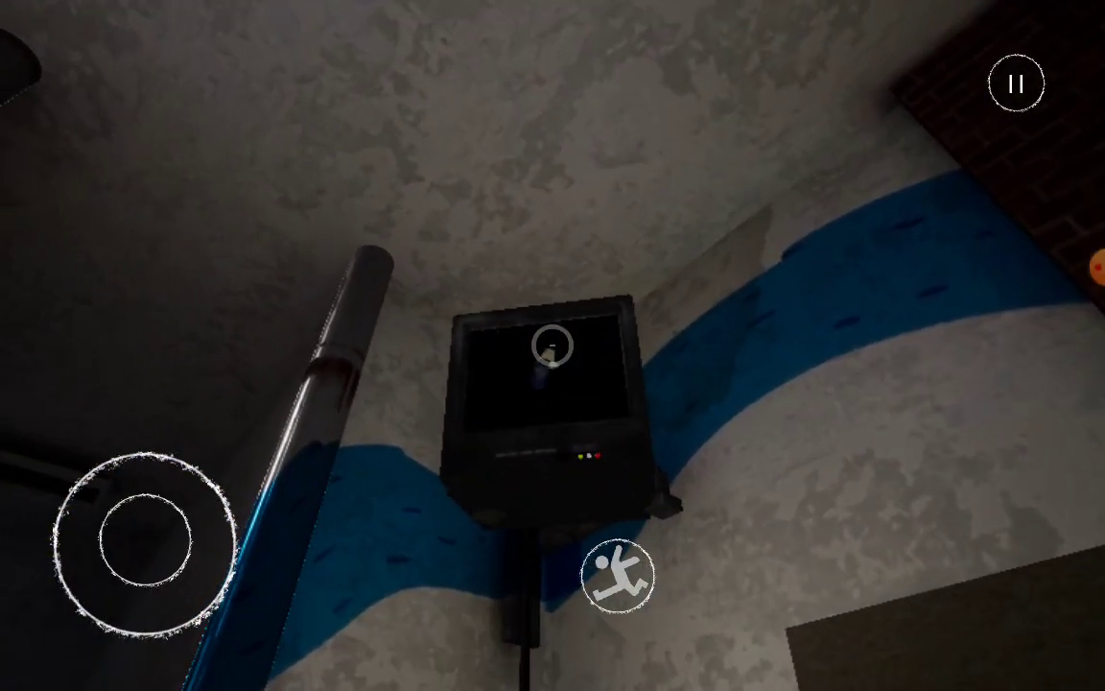
mouse_move(143, 539)
mouse_down()
mouse_move(173, 444)
mouse_move(163, 444)
mouse_move(182, 447)
mouse_move(160, 439)
mouse_up()
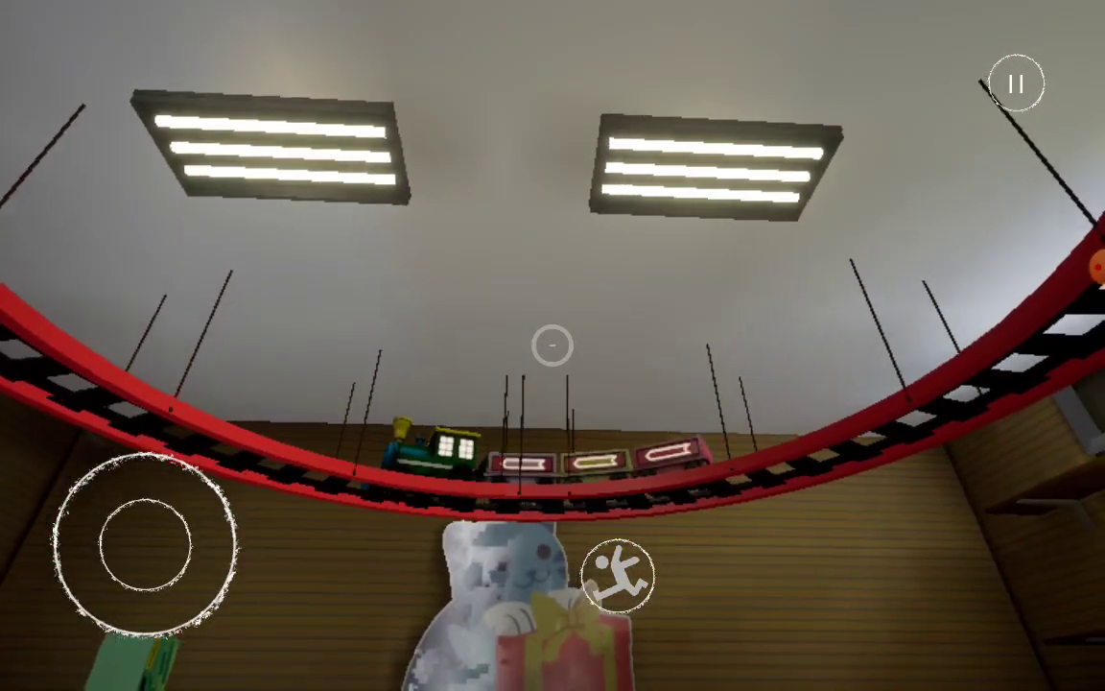
drag(140, 549, 142, 439)
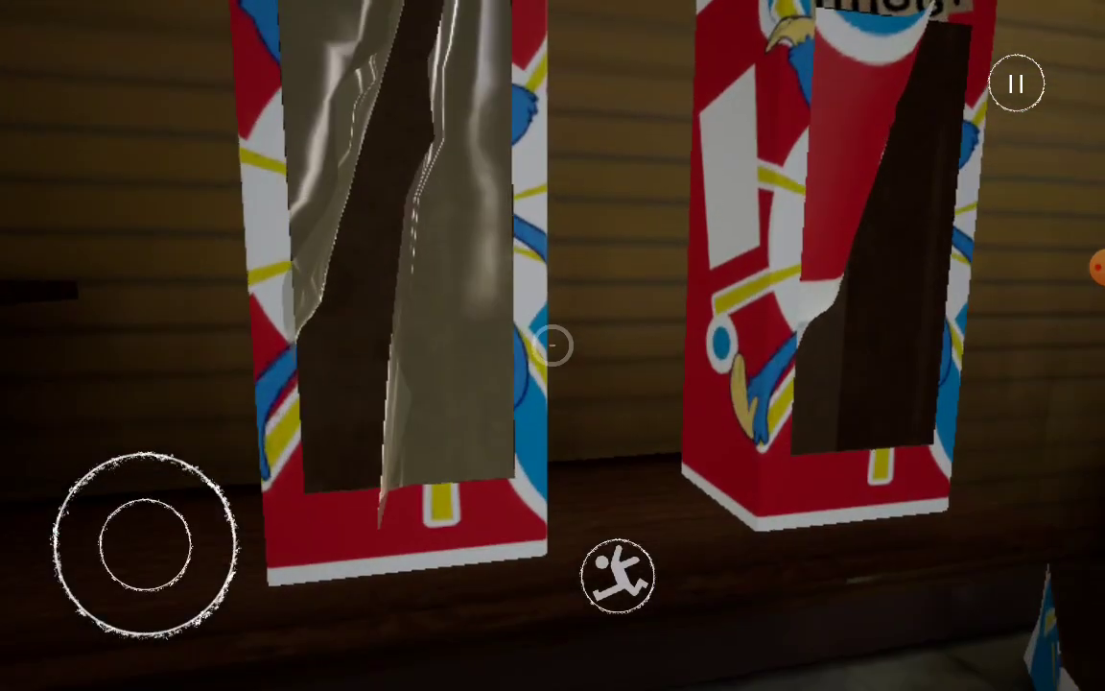
mouse_move(144, 543)
mouse_down()
mouse_move(103, 592)
mouse_move(141, 530)
mouse_move(118, 462)
mouse_move(152, 527)
mouse_move(116, 526)
mouse_move(143, 537)
mouse_move(143, 457)
mouse_move(155, 534)
mouse_move(146, 544)
mouse_move(138, 444)
mouse_move(146, 435)
mouse_move(170, 444)
mouse_move(144, 543)
mouse_move(152, 439)
mouse_move(116, 444)
mouse_move(146, 544)
mouse_move(155, 439)
mouse_move(139, 439)
mouse_move(160, 441)
mouse_move(116, 445)
mouse_move(152, 441)
mouse_up()
mouse_move(135, 509)
mouse_down()
mouse_move(148, 545)
mouse_move(156, 440)
mouse_move(190, 449)
mouse_move(238, 503)
mouse_move(173, 442)
mouse_move(141, 536)
mouse_move(124, 440)
mouse_up()
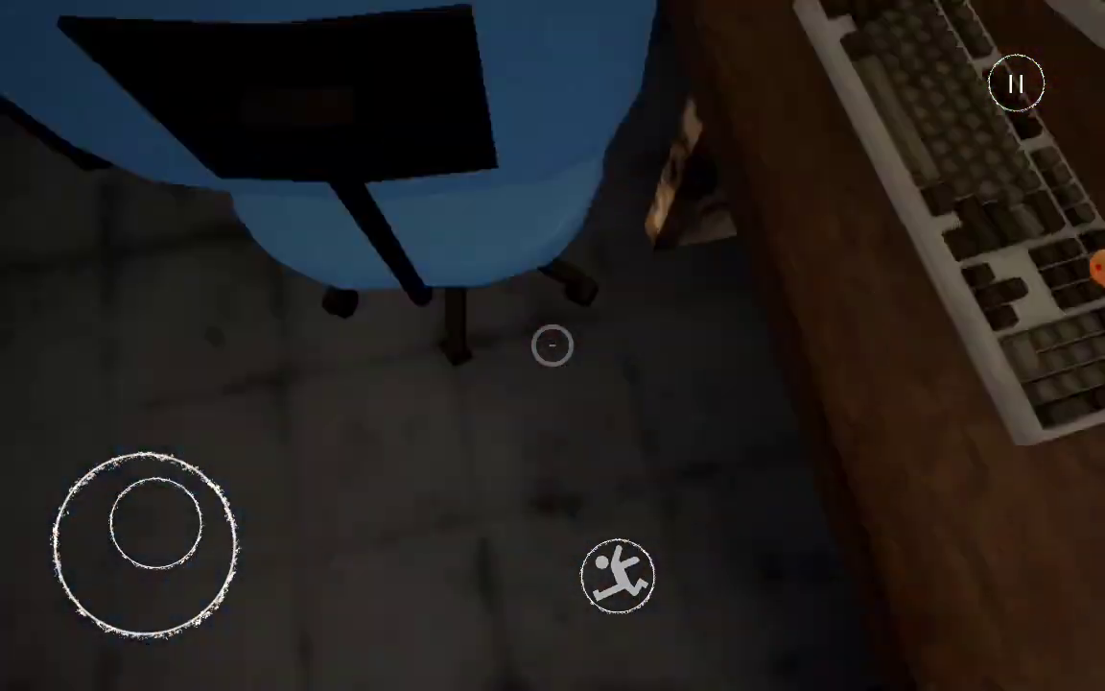
Look past the desk and face the TV showing the Playtime Co. logo.
mouse_move(146, 544)
mouse_down()
mouse_move(114, 444)
mouse_move(91, 466)
mouse_up()
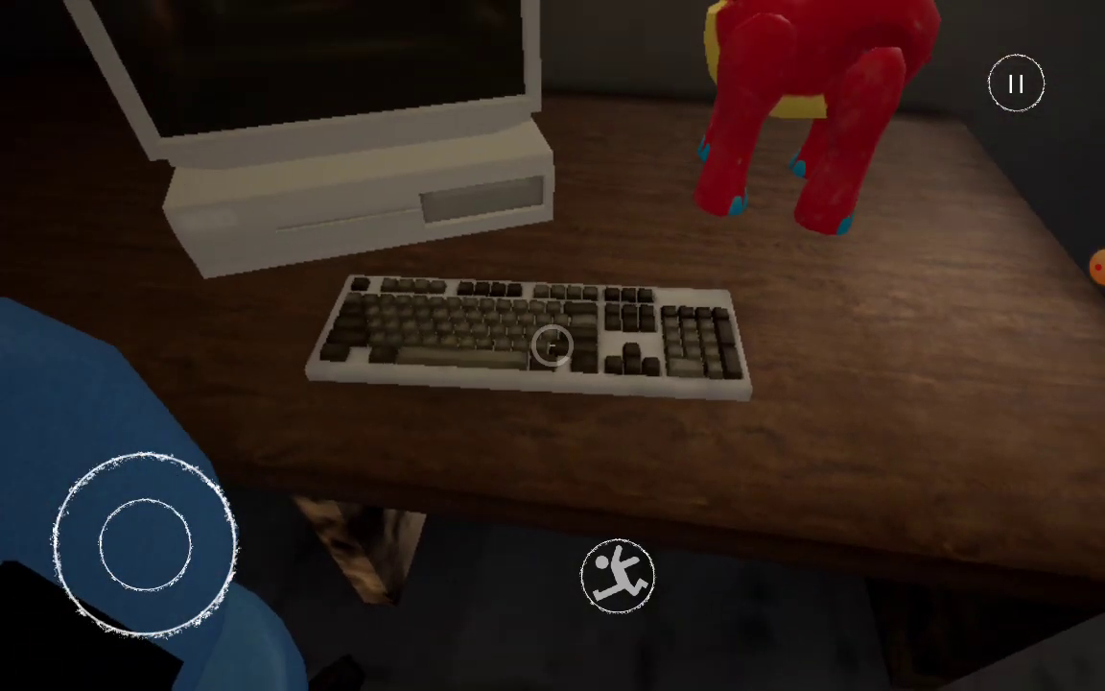
mouse_move(144, 544)
mouse_down()
mouse_move(178, 505)
mouse_move(190, 451)
mouse_move(144, 544)
mouse_up()
drag(768, 384, 911, 384)
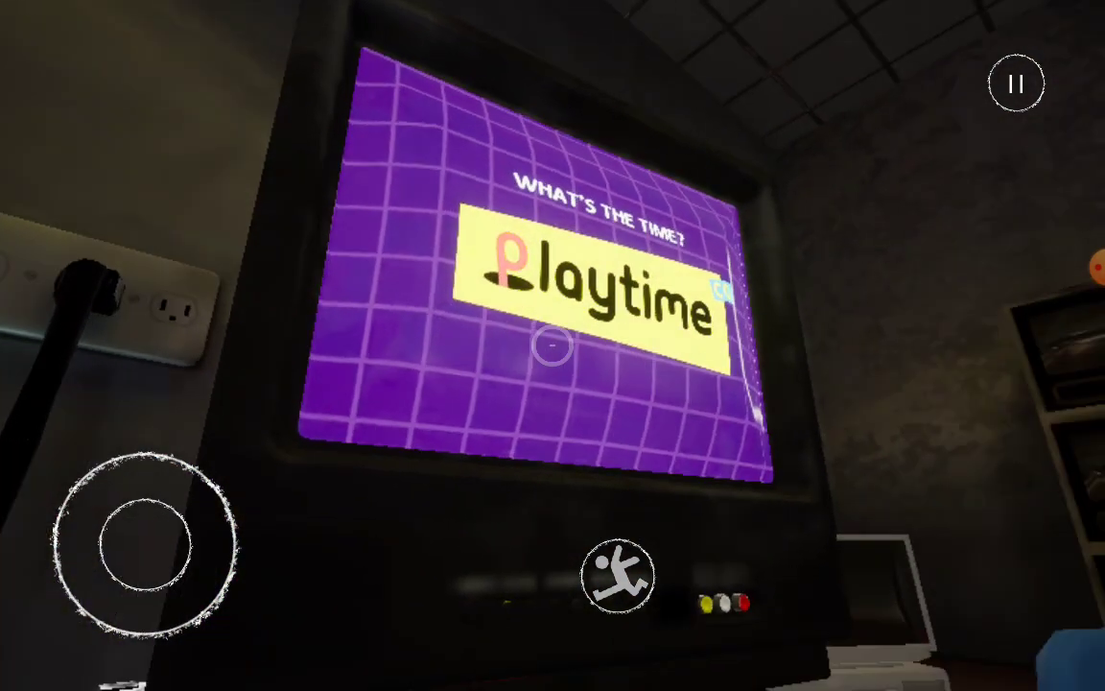
mouse_move(199, 544)
mouse_down()
mouse_move(143, 538)
mouse_move(147, 584)
mouse_move(163, 539)
mouse_up()
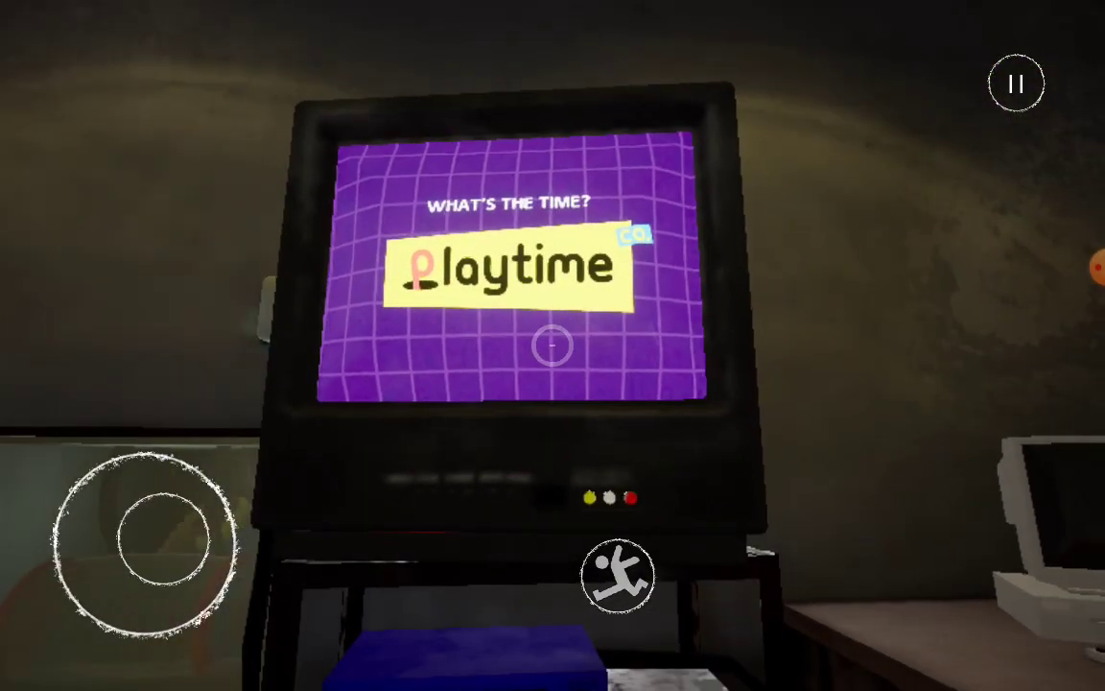
drag(840, 384, 768, 384)
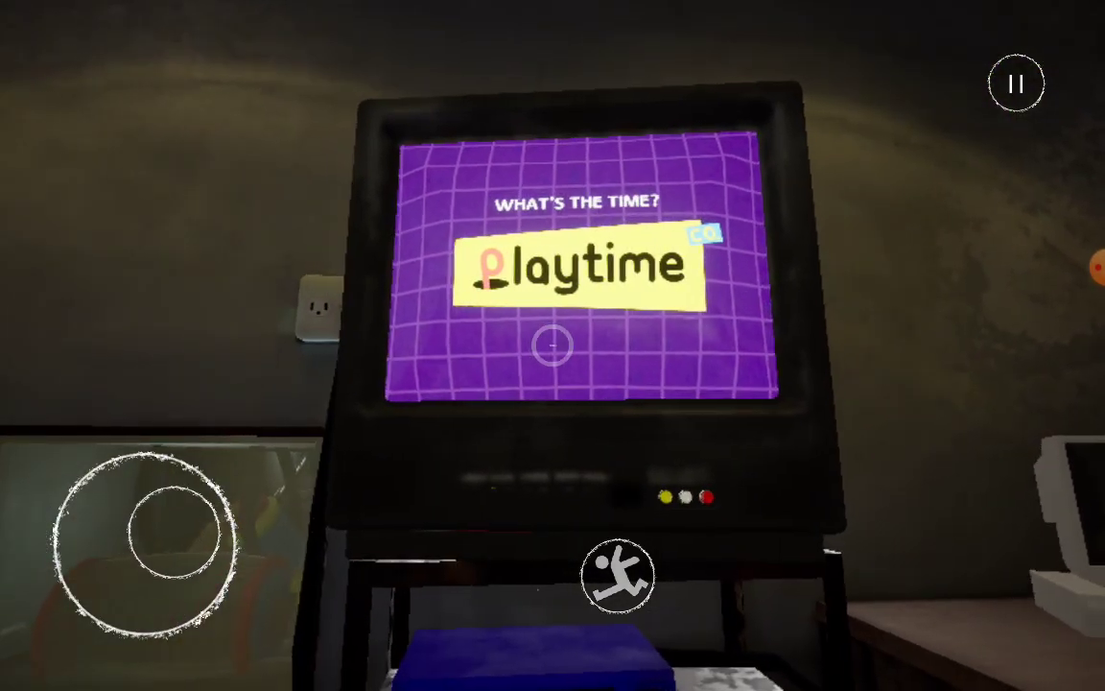
Approach the glass case with the rope-spool device and take the blue GrabPack hand.
drag(767, 288, 672, 432)
mouse_move(143, 544)
mouse_down()
mouse_move(104, 444)
mouse_move(116, 599)
mouse_move(141, 544)
mouse_move(118, 600)
mouse_up()
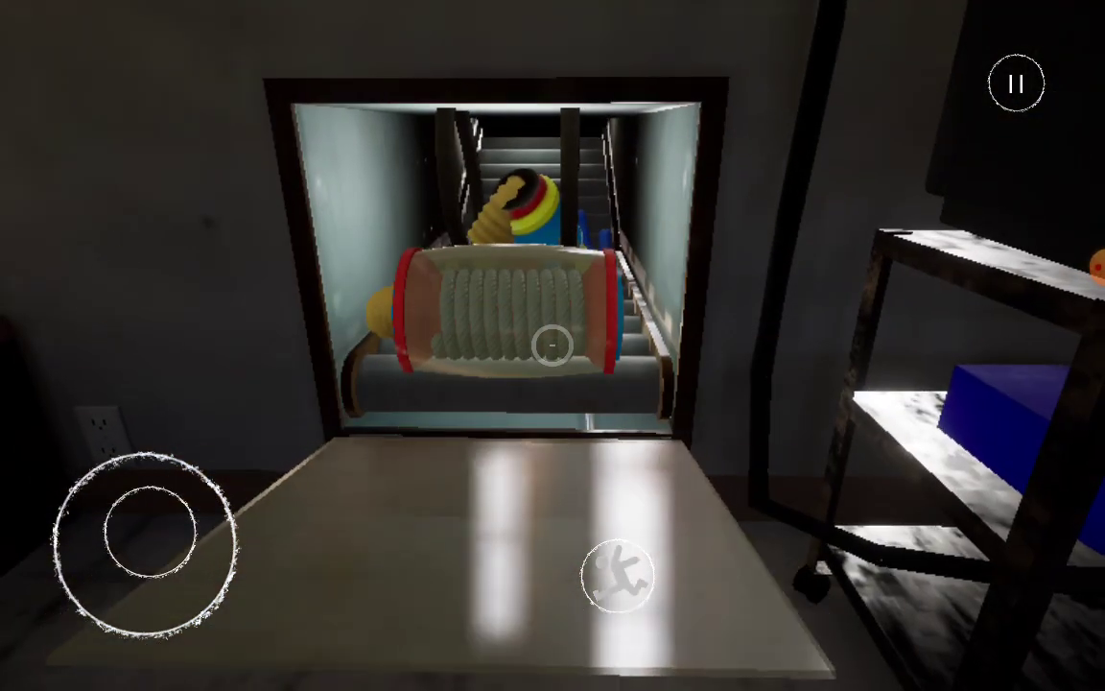
drag(166, 532, 148, 439)
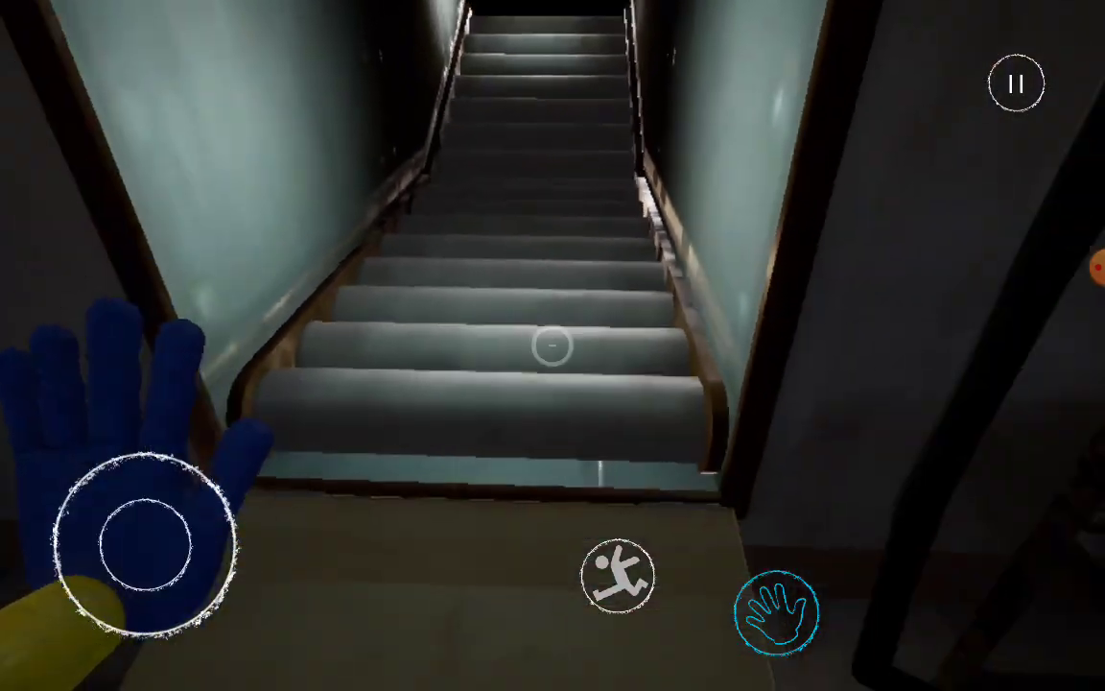
Walk back through the lobby and the turnstile into the darker room.
drag(166, 533, 166, 476)
drag(729, 288, 959, 384)
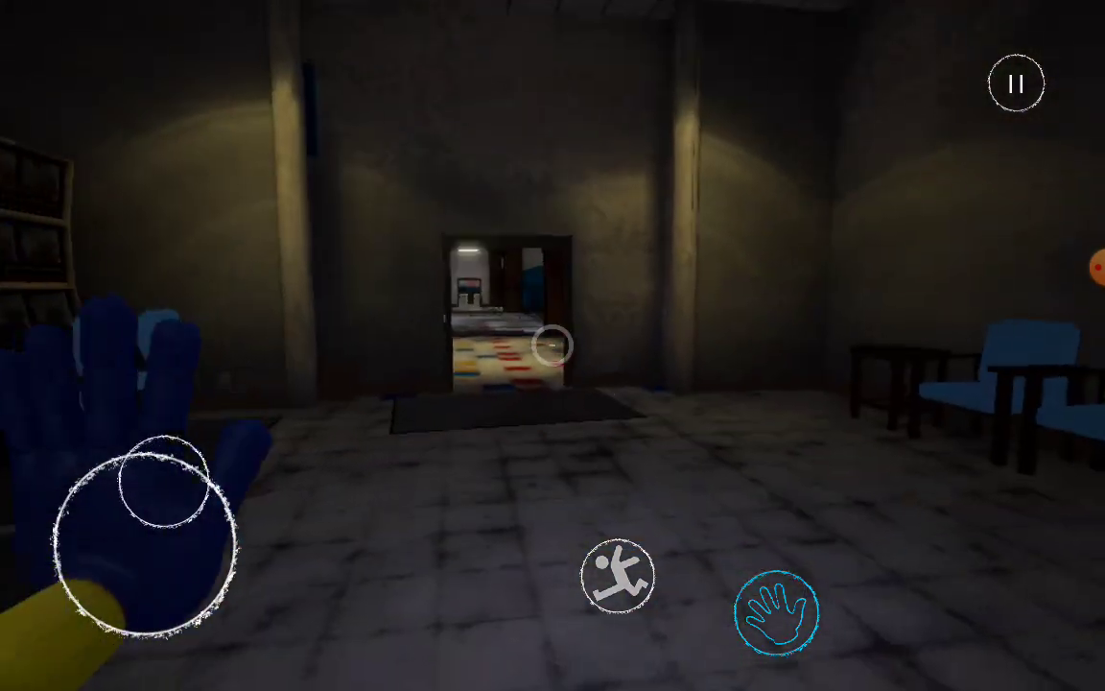
mouse_move(160, 440)
mouse_down()
mouse_move(141, 439)
mouse_move(152, 439)
mouse_up()
drag(767, 287, 480, 288)
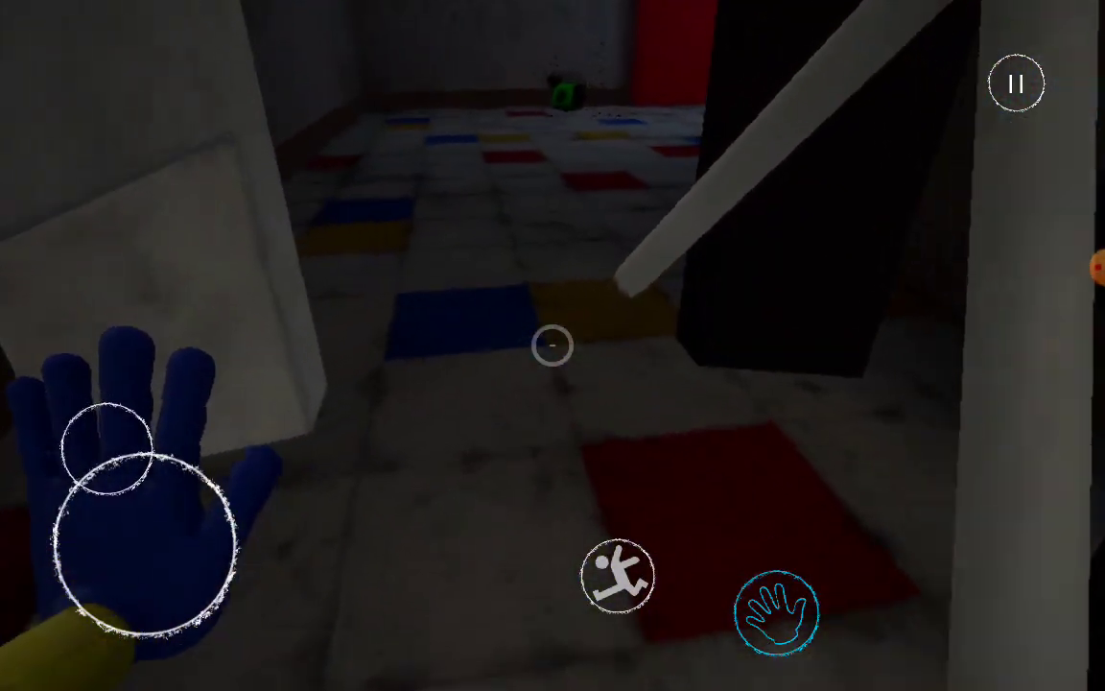
mouse_move(152, 439)
mouse_down()
mouse_move(130, 440)
mouse_move(189, 451)
mouse_up()
Hold the blue hand on the scanner above the arch, then walk to the opened door.
drag(864, 384, 768, 240)
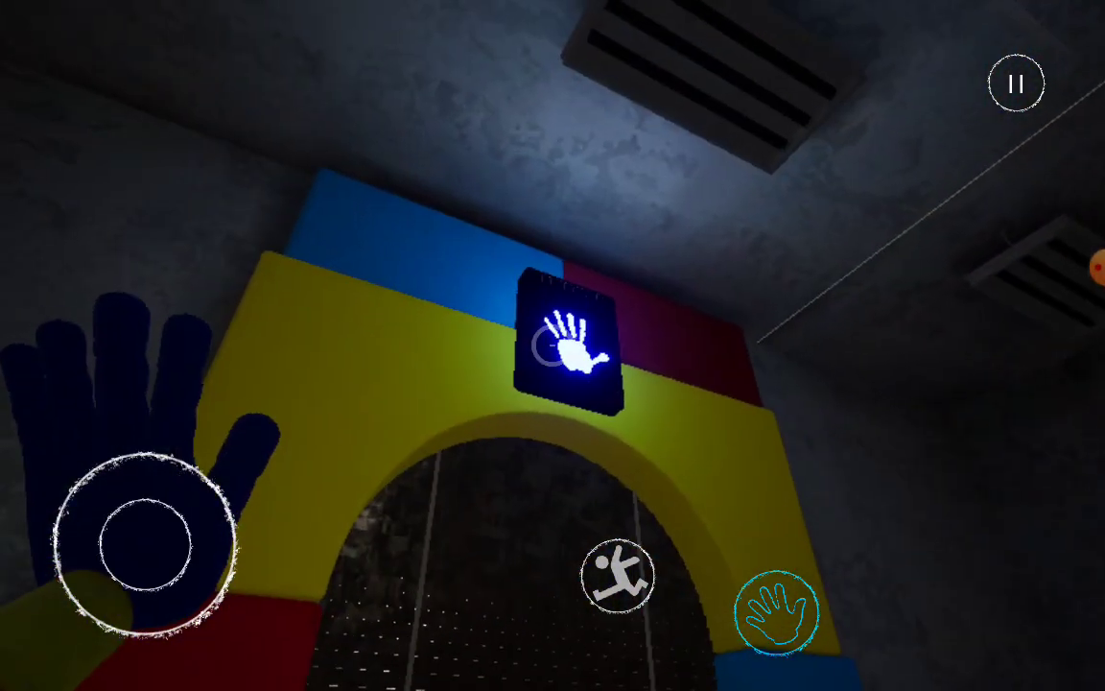
drag(204, 516, 222, 523)
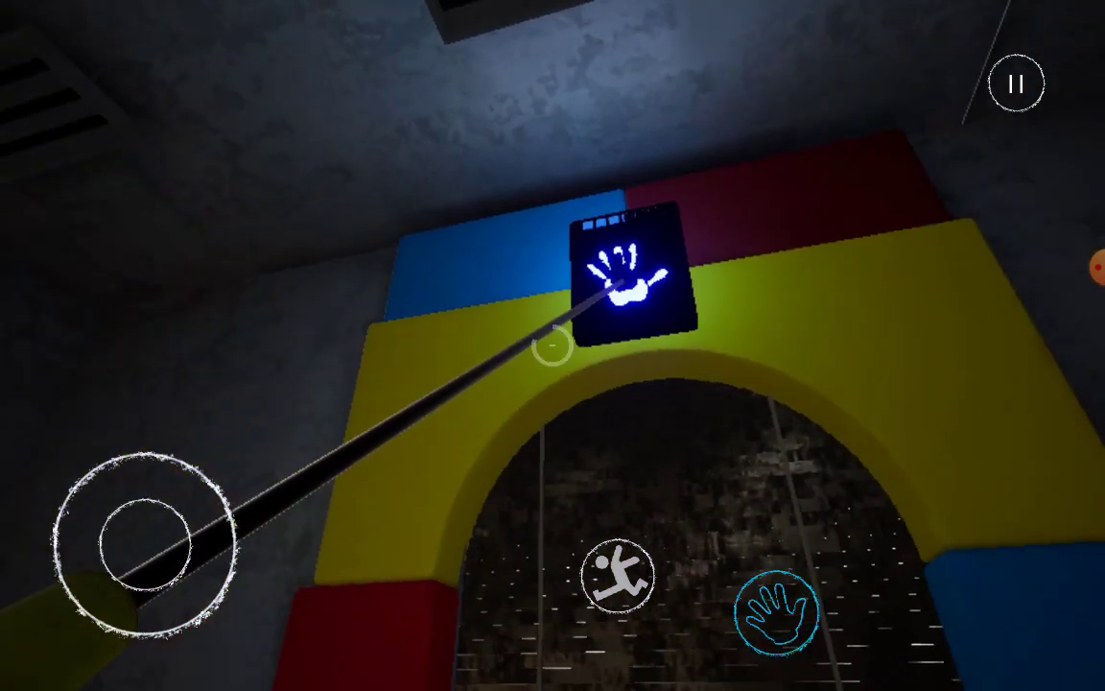
drag(864, 383, 816, 402)
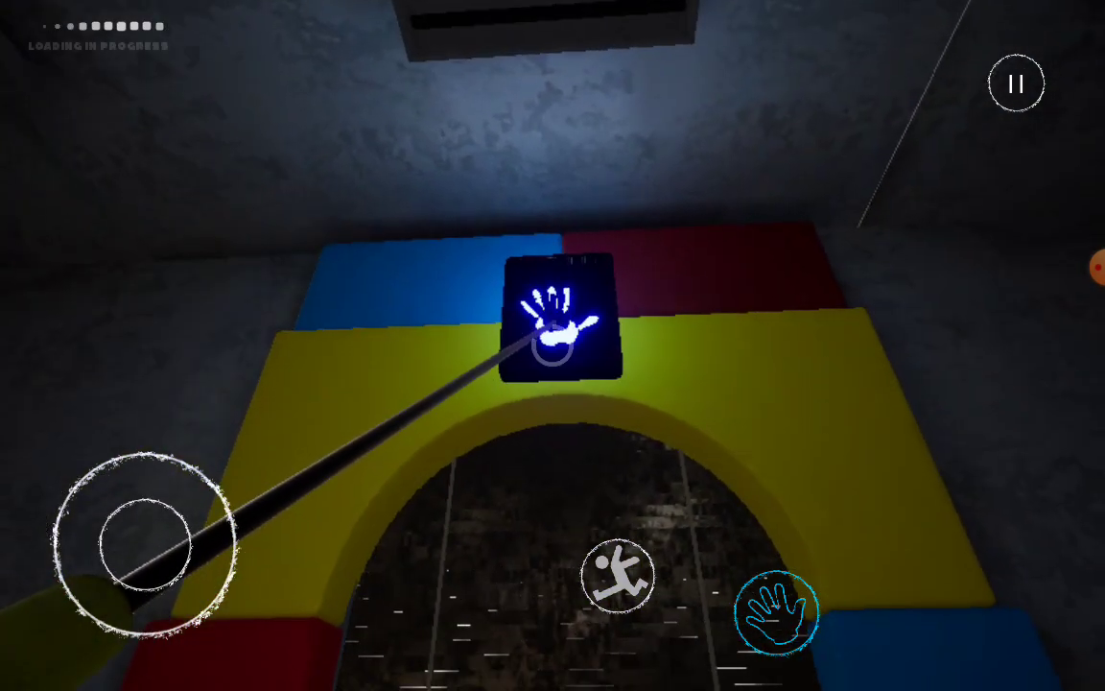
drag(864, 480, 864, 240)
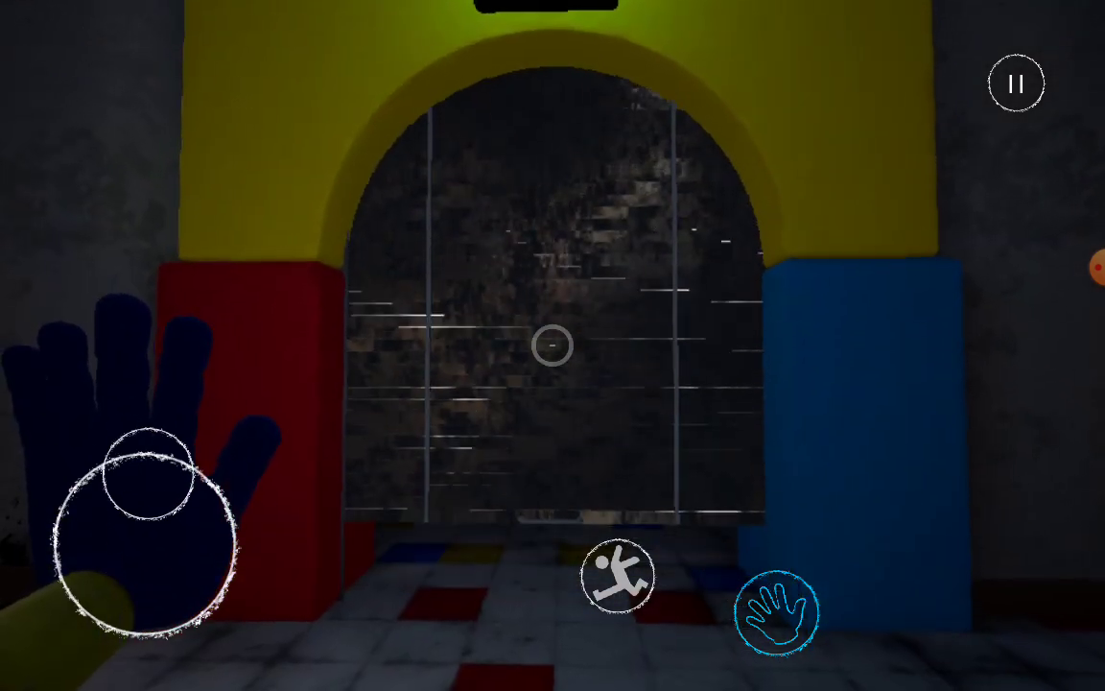
drag(149, 475, 146, 441)
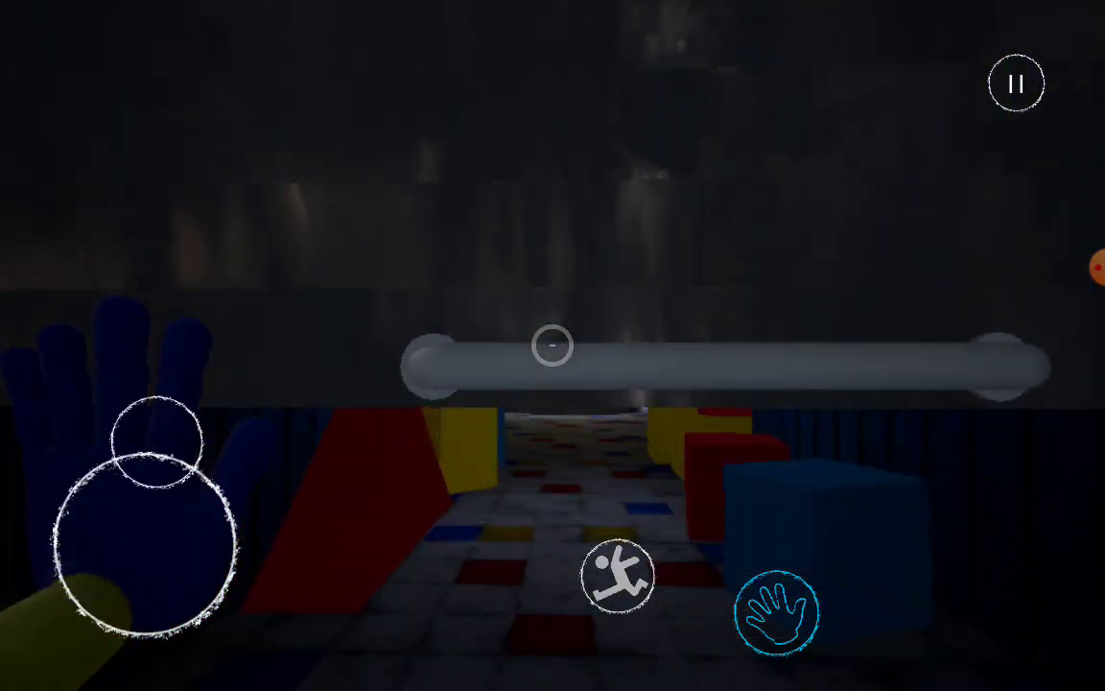
Enter the statue hall, shoot the GrabPack, and cross beneath Huggy Wuggy's Playtime sign.
drag(166, 443, 156, 439)
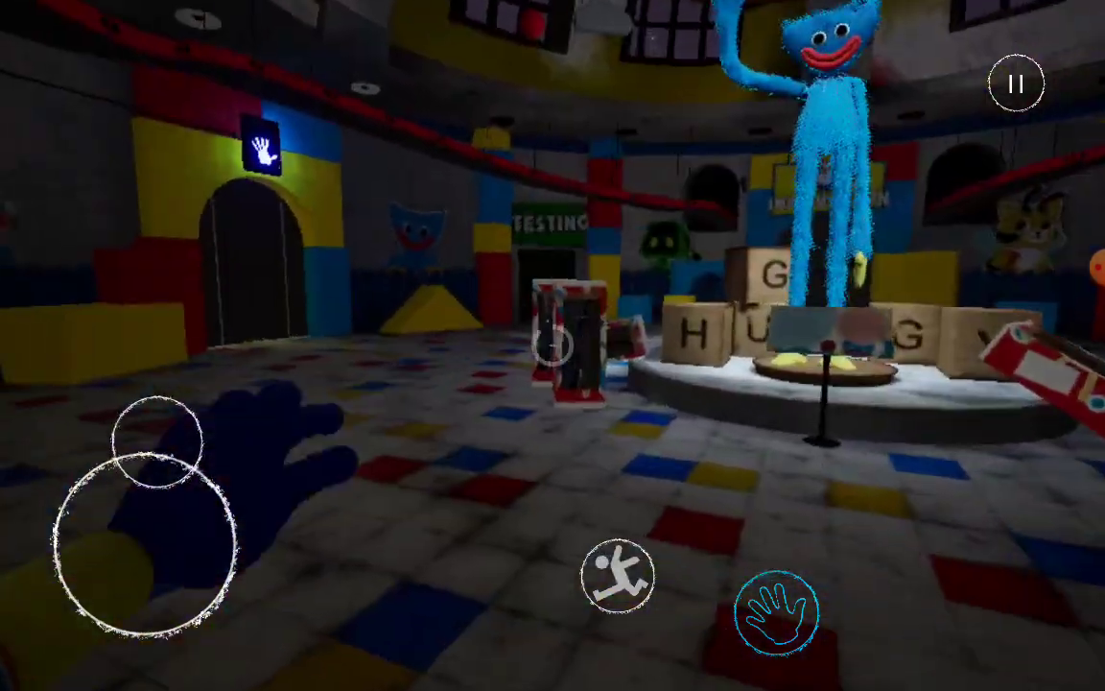
drag(767, 383, 959, 383)
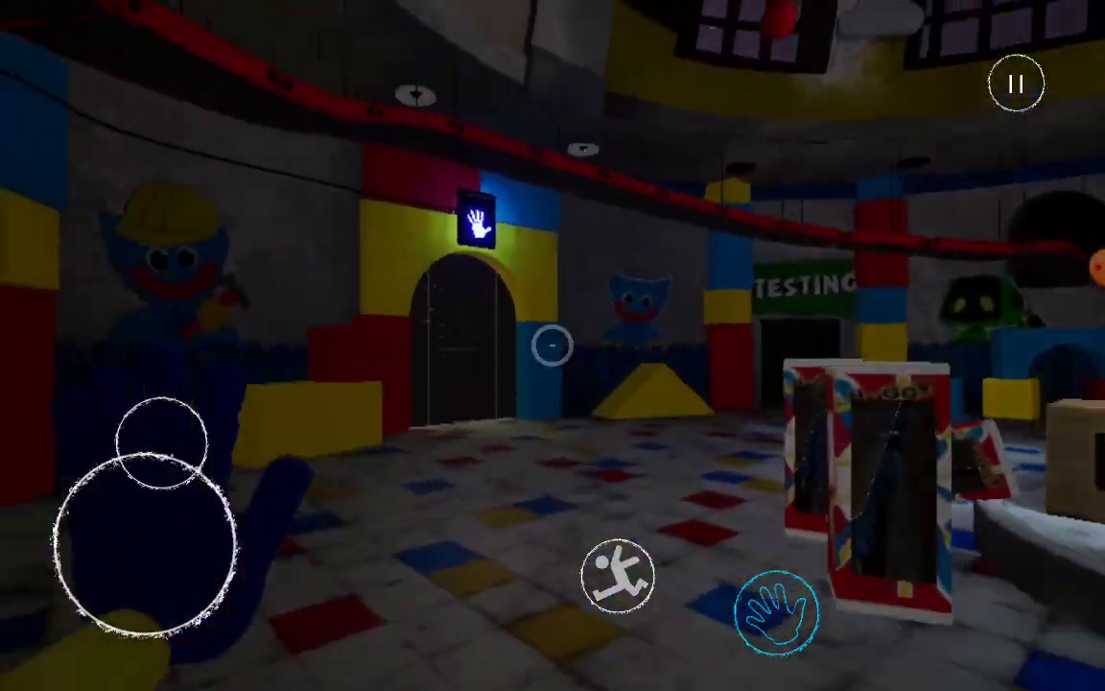
drag(864, 240, 864, 431)
click(777, 614)
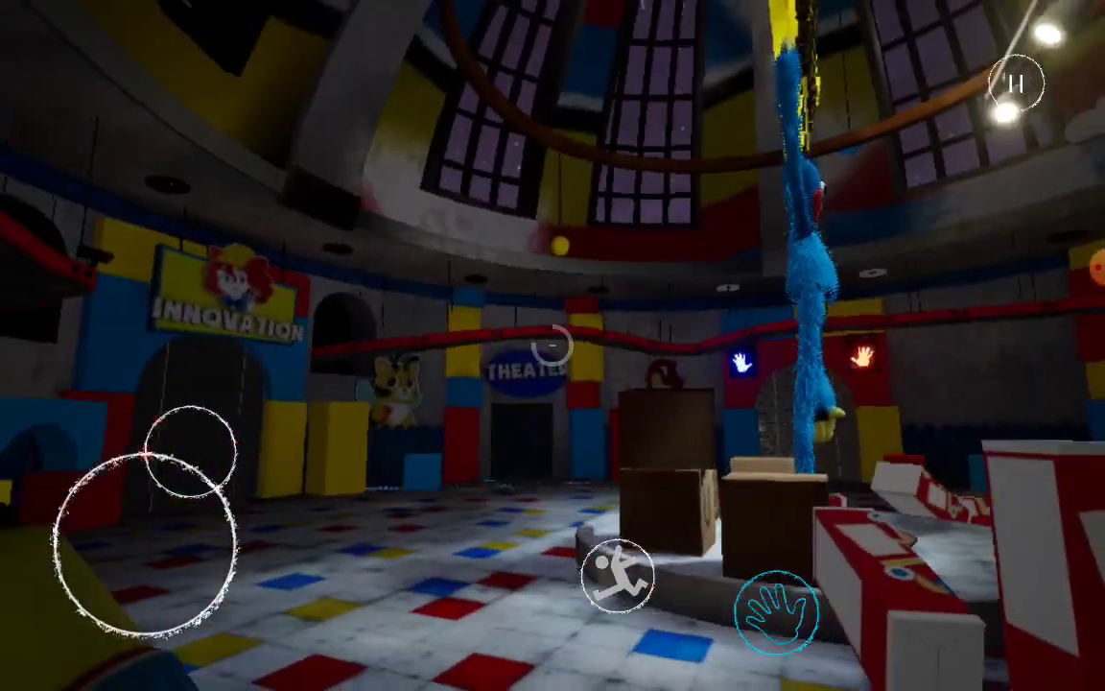
mouse_move(187, 449)
mouse_down()
mouse_move(229, 554)
mouse_move(248, 535)
mouse_move(239, 518)
mouse_up()
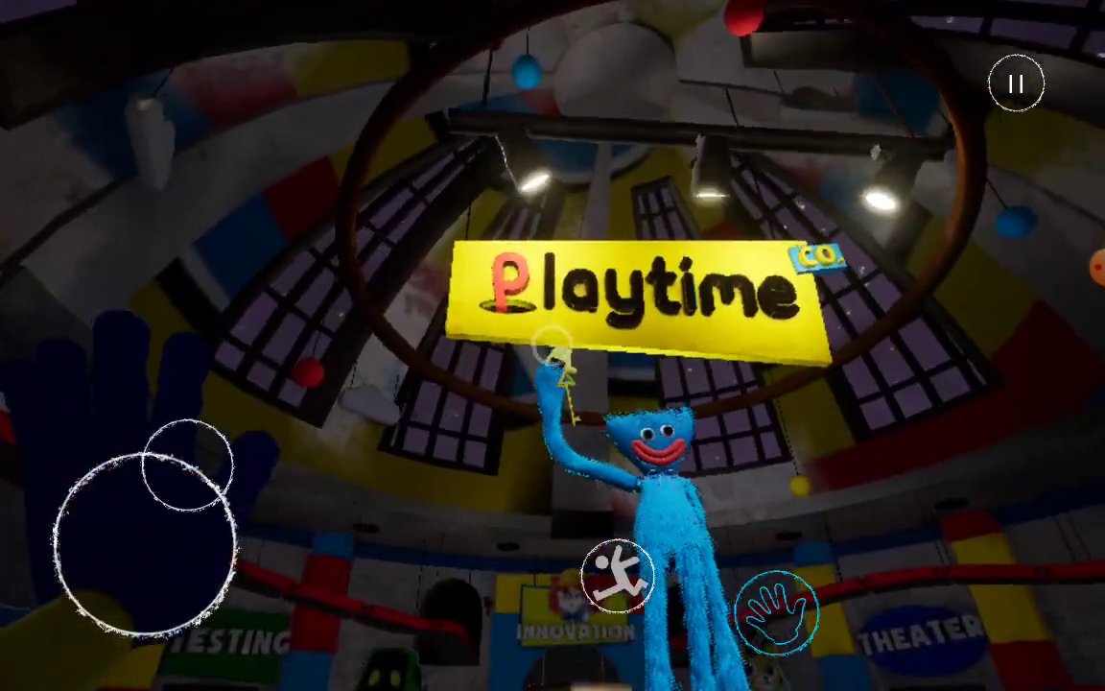
drag(187, 463, 187, 464)
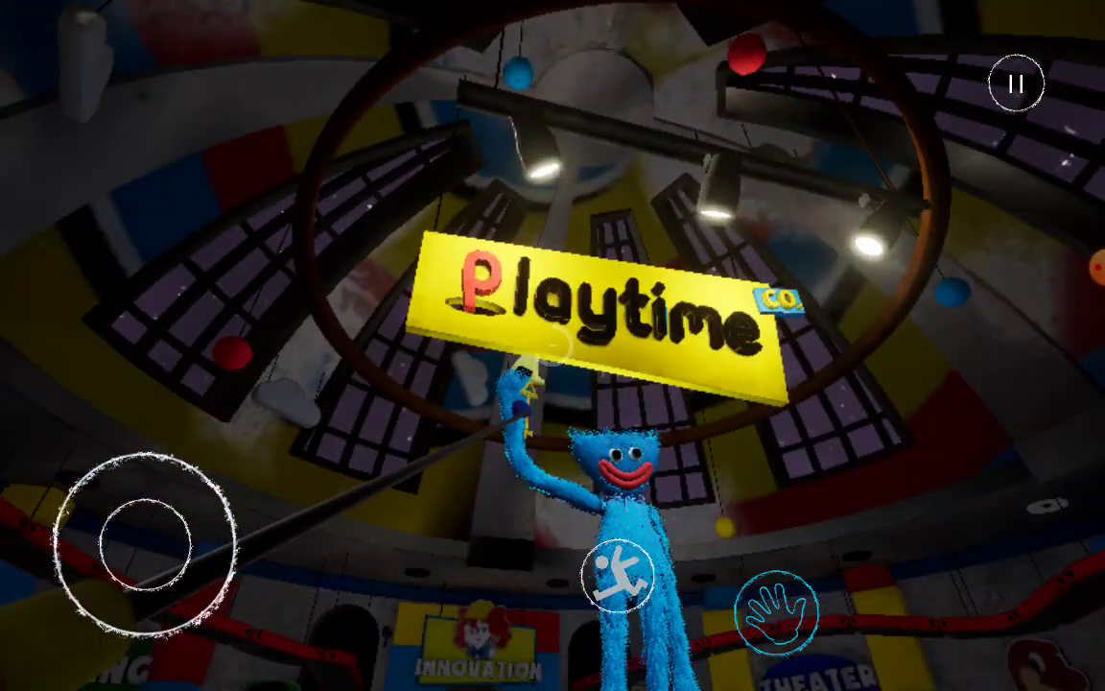
mouse_move(144, 542)
mouse_down()
mouse_move(106, 449)
mouse_move(118, 440)
mouse_move(141, 441)
mouse_move(148, 518)
mouse_move(192, 513)
mouse_move(201, 457)
mouse_move(184, 448)
mouse_move(215, 469)
mouse_move(162, 442)
mouse_move(185, 446)
mouse_move(128, 439)
mouse_move(181, 449)
mouse_move(237, 484)
mouse_move(178, 446)
mouse_up()
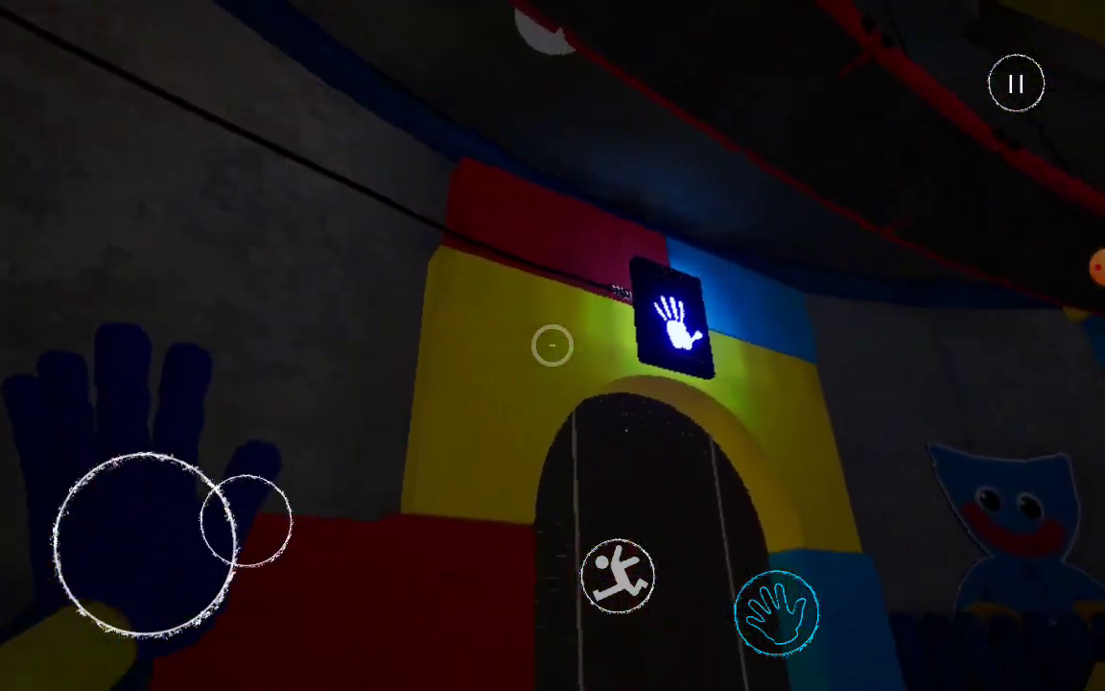
Walk up to the archway and fire the GrabPack at its hand scanner.
mouse_move(246, 519)
mouse_down()
mouse_move(160, 432)
mouse_move(134, 443)
mouse_up()
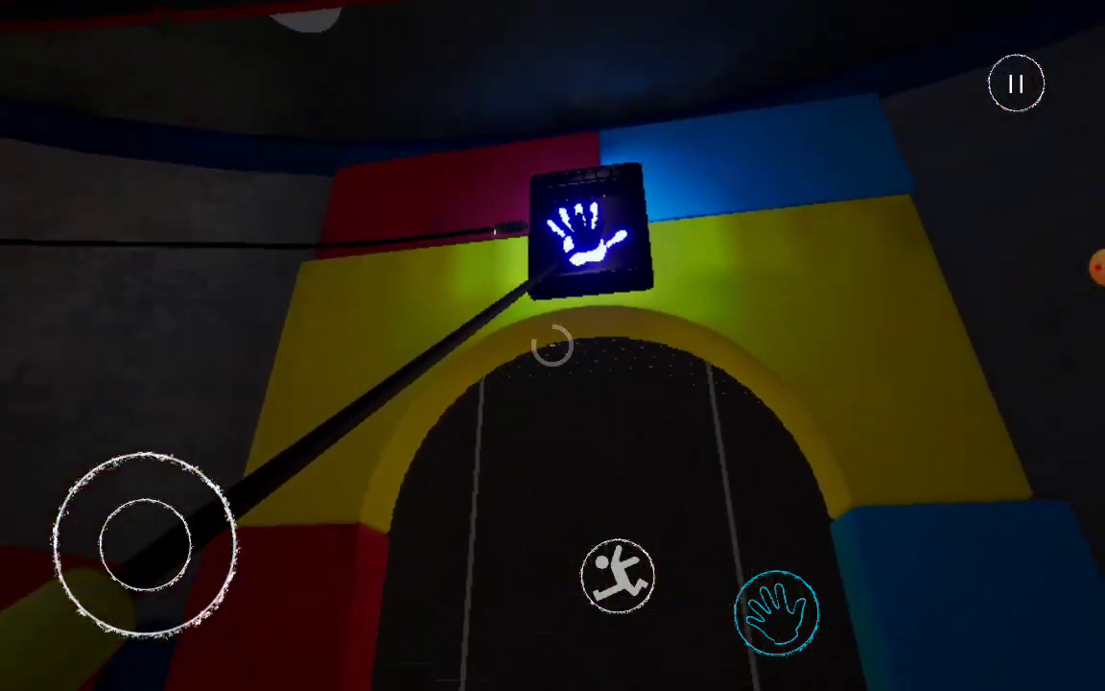
mouse_move(145, 544)
mouse_down()
mouse_move(141, 440)
mouse_move(207, 457)
mouse_move(147, 424)
mouse_move(146, 440)
mouse_move(161, 407)
mouse_move(172, 445)
mouse_move(163, 451)
mouse_up()
click(777, 612)
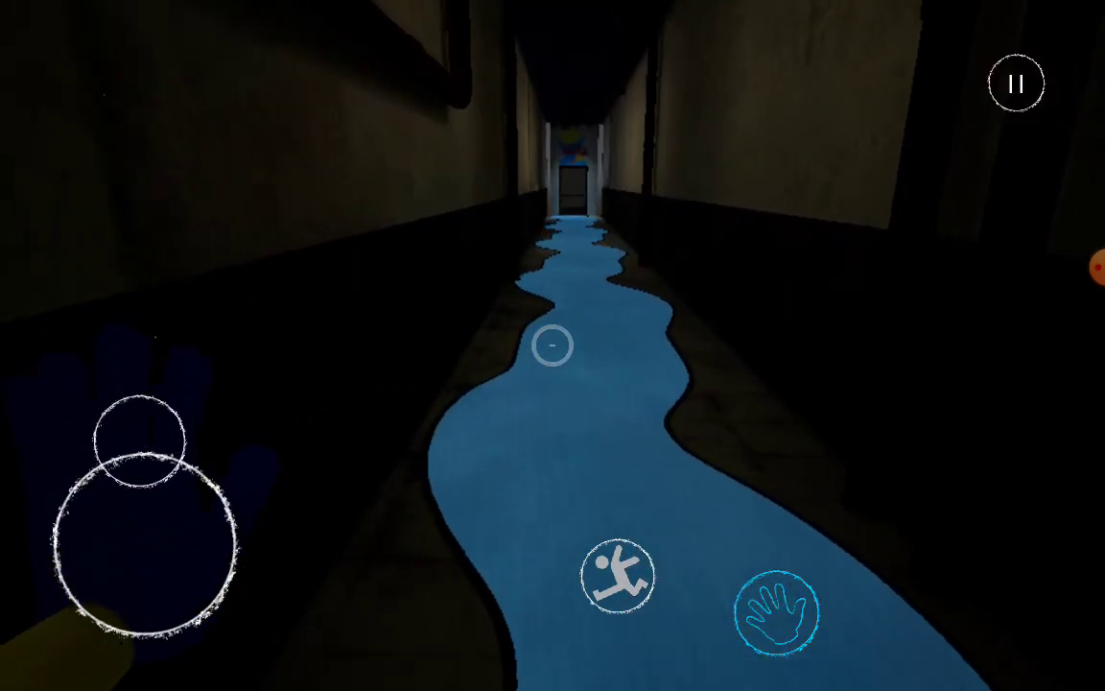
Follow the blue-floored corridor through the end door and up the metal stairs.
drag(166, 442, 169, 444)
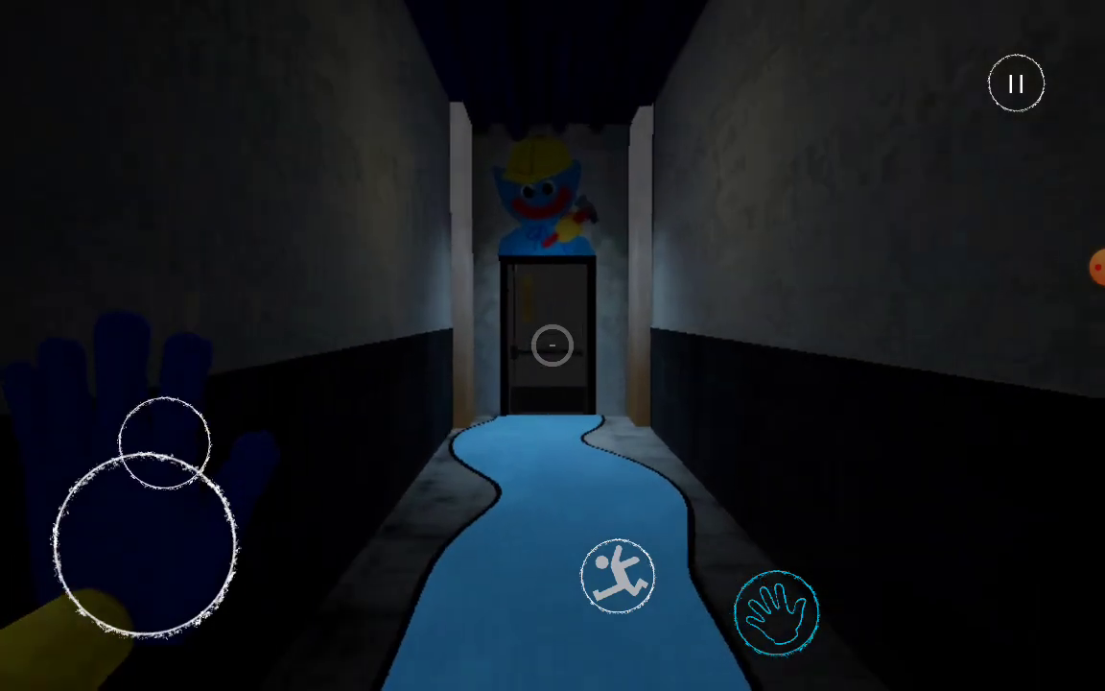
mouse_move(165, 441)
mouse_down()
mouse_move(154, 441)
mouse_move(186, 449)
mouse_up()
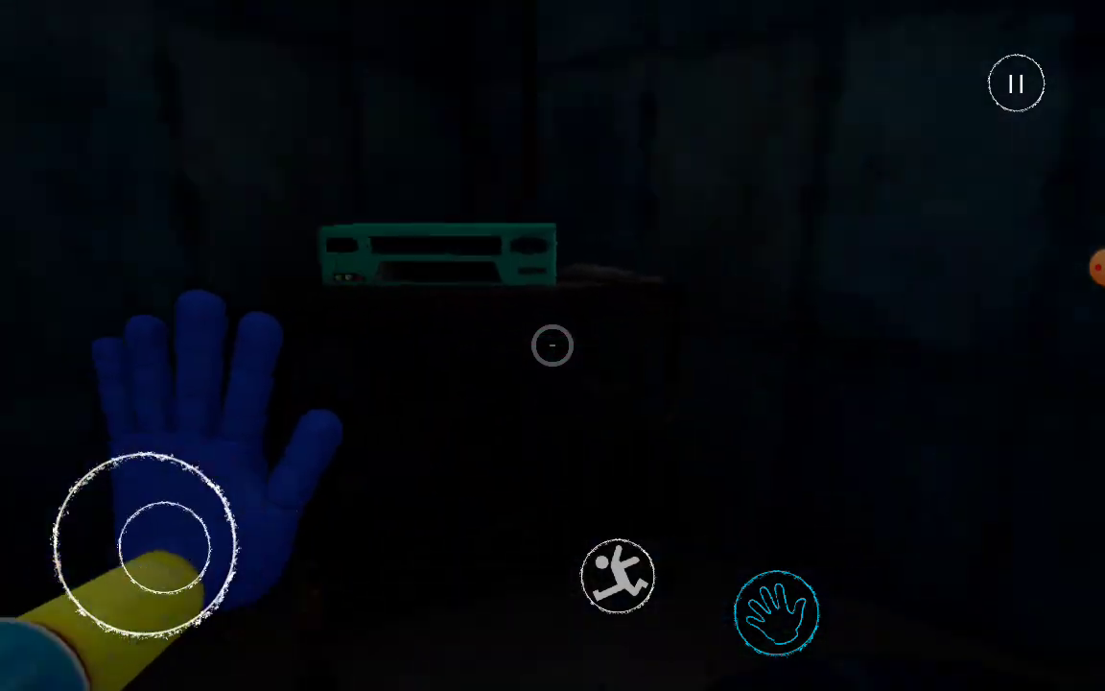
mouse_move(164, 547)
mouse_down()
mouse_move(143, 439)
mouse_move(192, 451)
mouse_move(165, 424)
mouse_move(209, 600)
mouse_move(148, 636)
mouse_up()
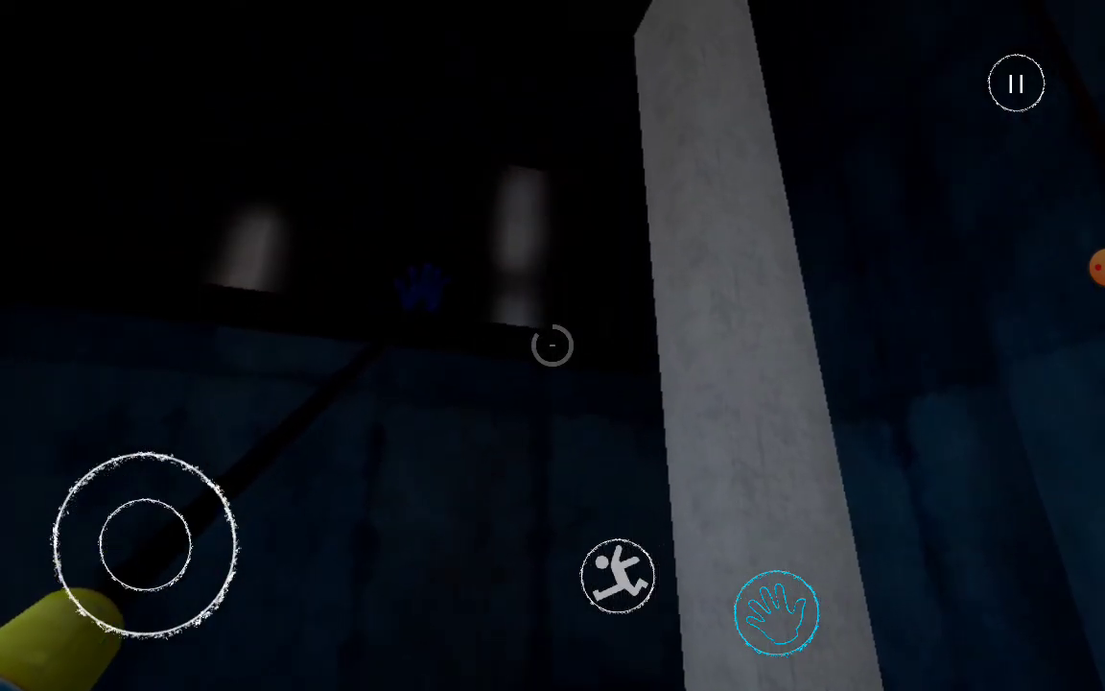
mouse_move(165, 636)
mouse_down()
mouse_move(178, 592)
mouse_move(158, 440)
mouse_move(187, 449)
mouse_move(91, 456)
mouse_move(72, 515)
mouse_up()
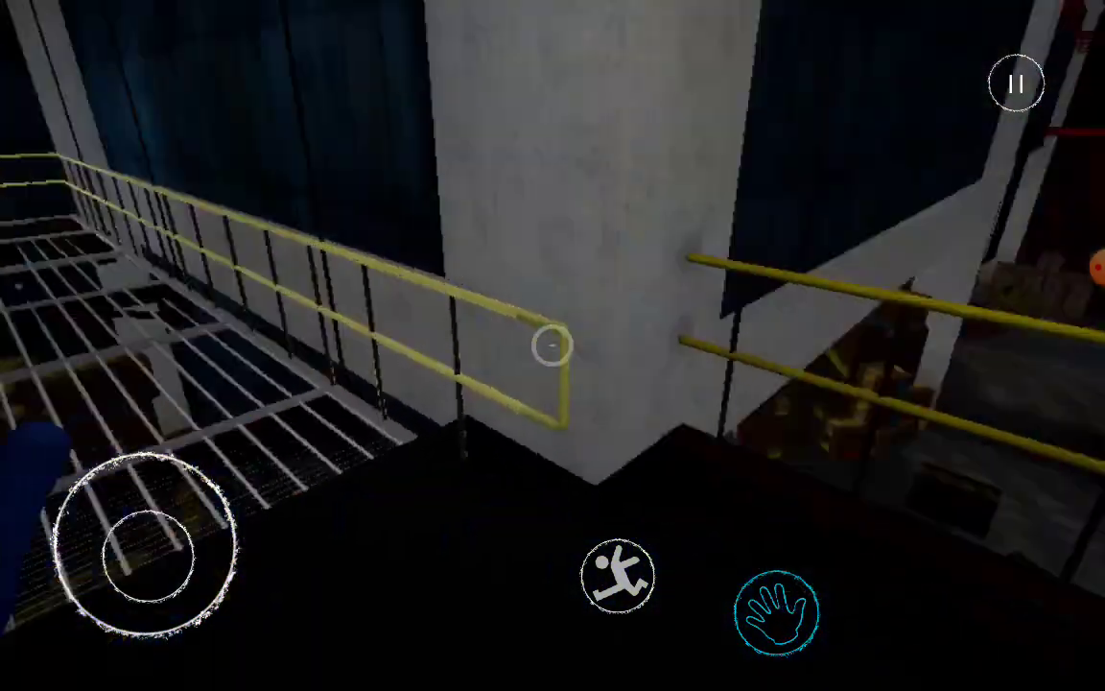
Look down at the glowing blue cube, then back away toward the warehouse shelves.
drag(144, 542, 171, 511)
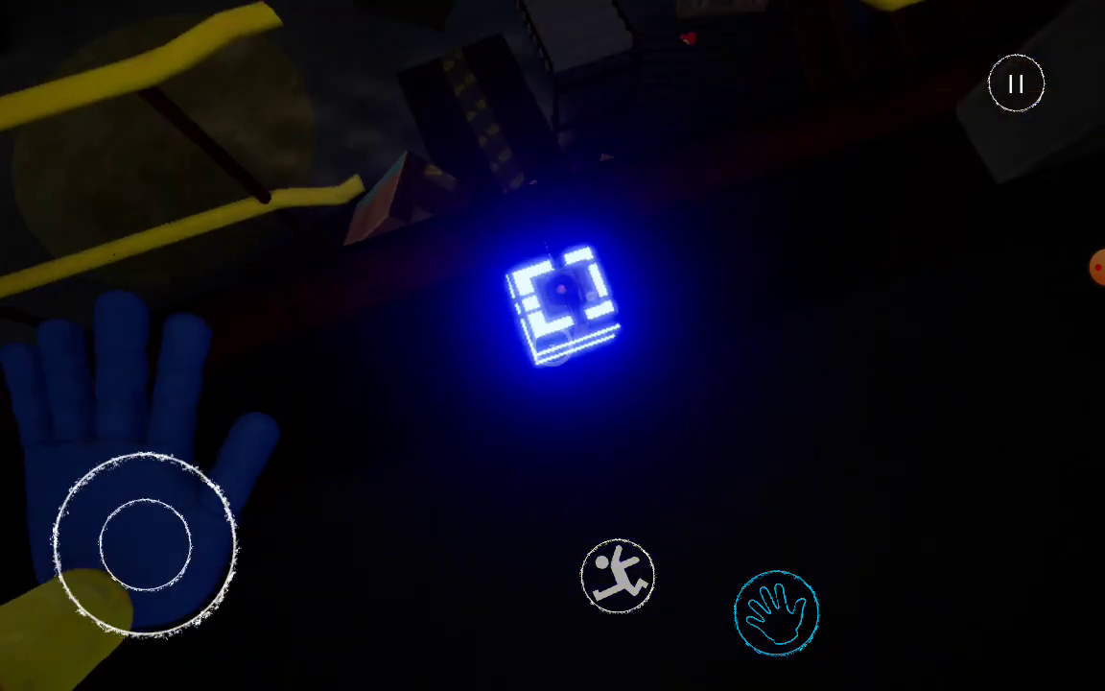
mouse_move(144, 542)
mouse_down()
mouse_move(160, 617)
mouse_move(132, 565)
mouse_up()
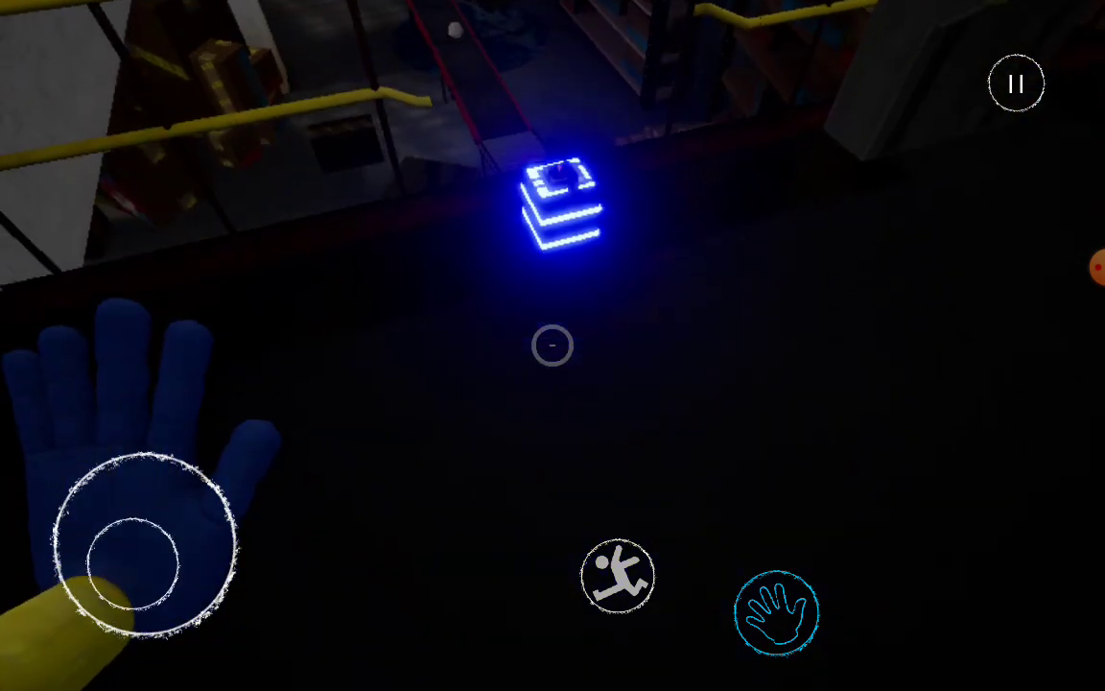
drag(188, 534, 148, 604)
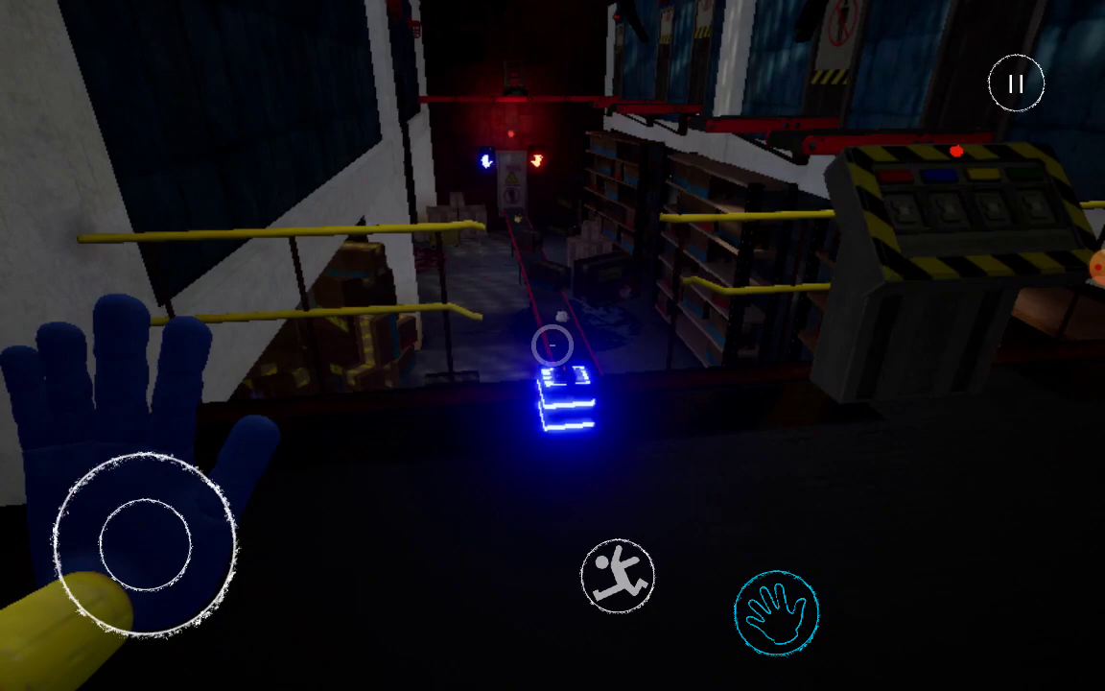
mouse_move(148, 530)
mouse_down()
mouse_move(155, 563)
mouse_move(165, 444)
mouse_move(192, 451)
mouse_move(111, 446)
mouse_move(145, 523)
mouse_move(160, 464)
mouse_move(190, 446)
mouse_move(112, 446)
mouse_move(124, 440)
mouse_move(212, 464)
mouse_move(246, 526)
mouse_move(237, 494)
mouse_move(49, 518)
mouse_up()
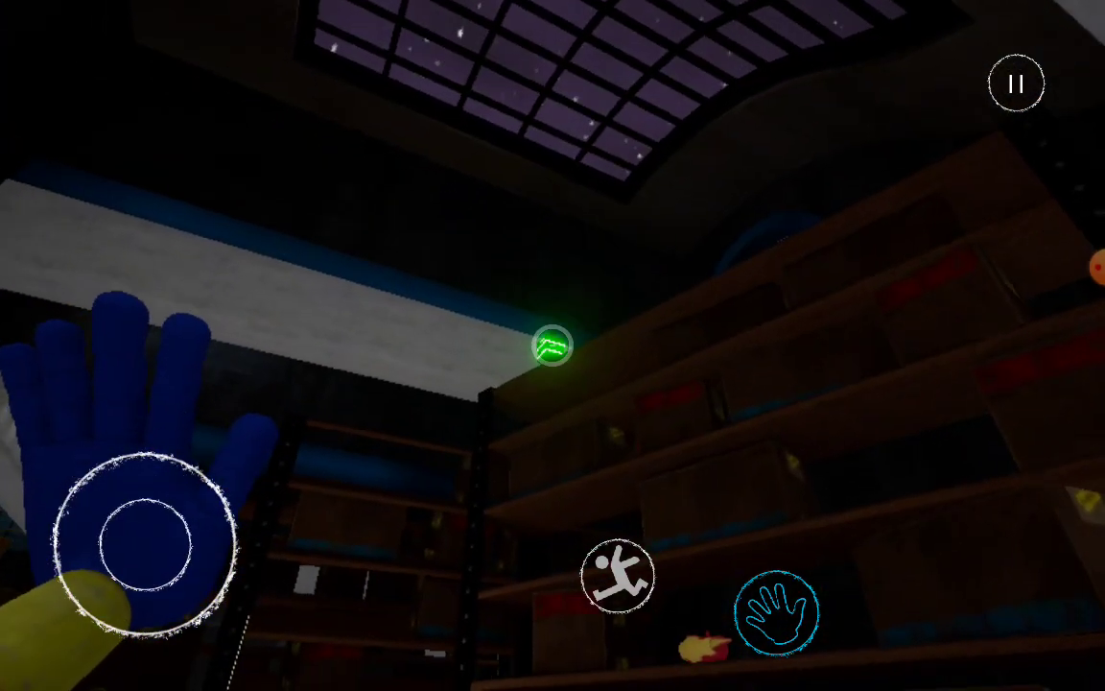
Walk among the skylit shelves, eyeing the green marker, and turn toward the cardboard boxes.
mouse_move(139, 585)
mouse_down()
mouse_move(141, 469)
mouse_move(108, 523)
mouse_move(146, 533)
mouse_move(146, 545)
mouse_move(118, 445)
mouse_move(178, 444)
mouse_move(239, 503)
mouse_move(150, 440)
mouse_up()
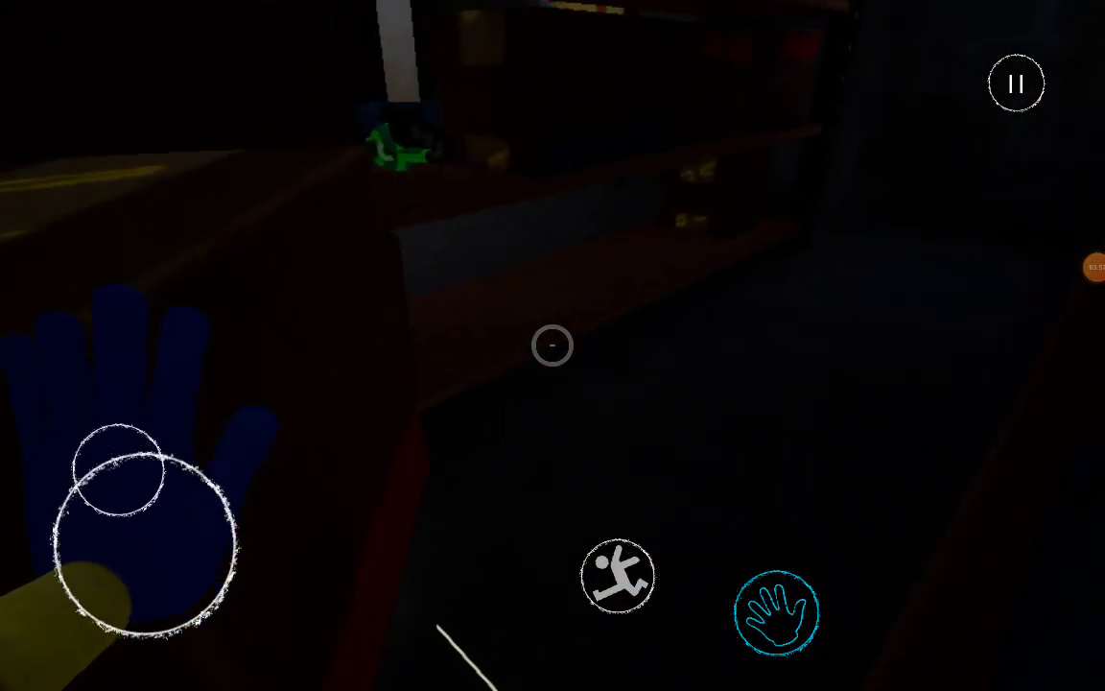
drag(133, 476, 129, 488)
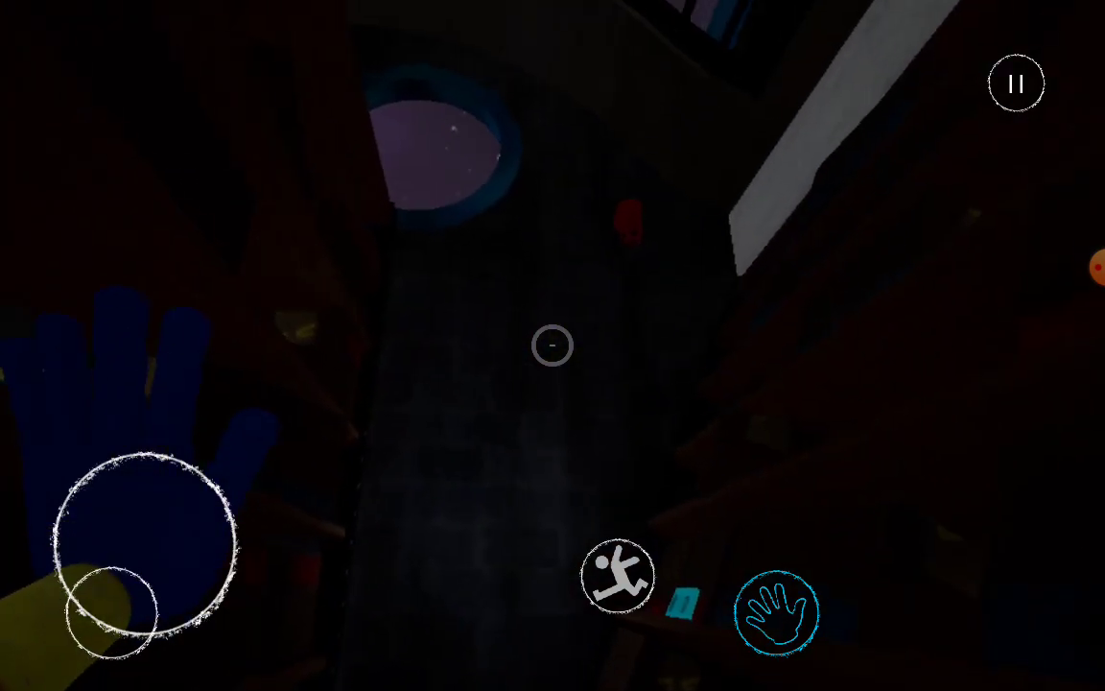
drag(111, 447, 144, 533)
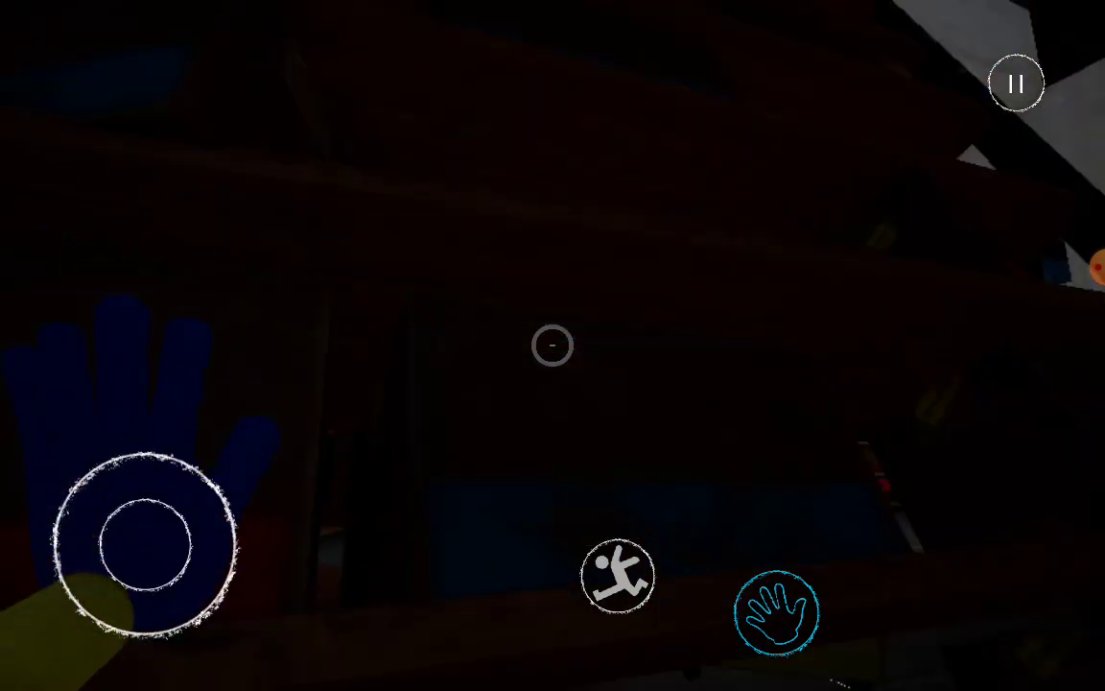
mouse_move(123, 616)
mouse_down()
mouse_move(122, 464)
mouse_move(169, 444)
mouse_move(181, 621)
mouse_move(202, 457)
mouse_move(214, 468)
mouse_move(178, 444)
mouse_move(234, 592)
mouse_move(241, 575)
mouse_move(91, 456)
mouse_move(153, 444)
mouse_move(155, 574)
mouse_move(178, 488)
mouse_move(188, 594)
mouse_move(146, 544)
mouse_up()
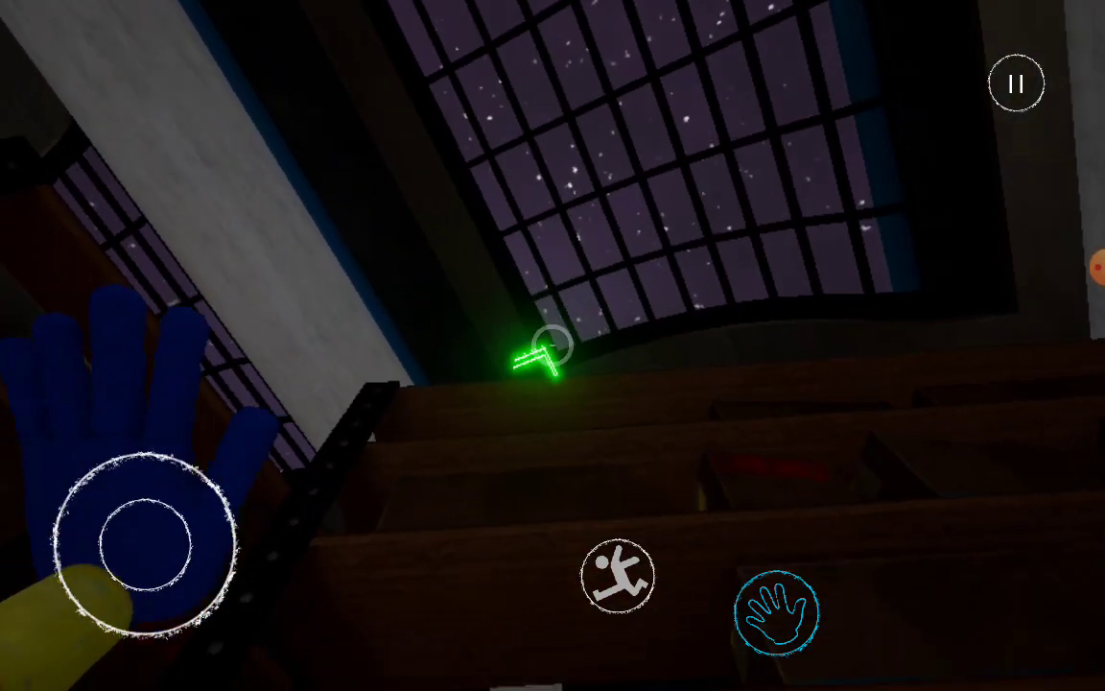
mouse_move(128, 486)
mouse_down()
mouse_move(144, 542)
mouse_move(112, 580)
mouse_up()
drag(672, 383, 1055, 383)
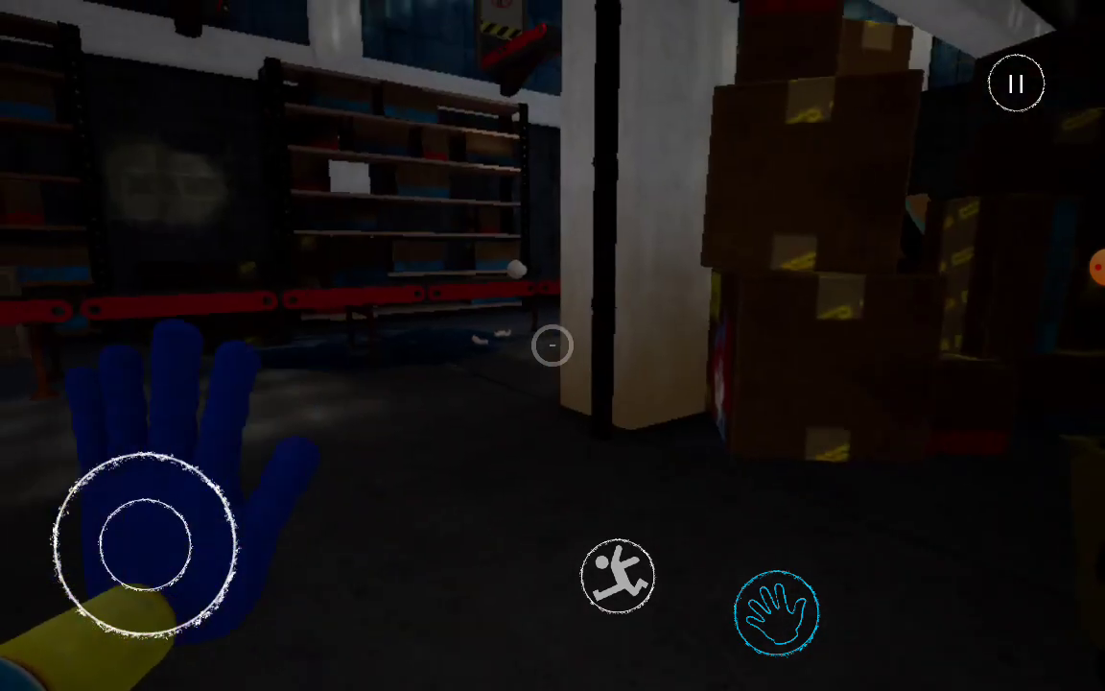
Pause the game and confirm loading the last autosave.
click(1016, 83)
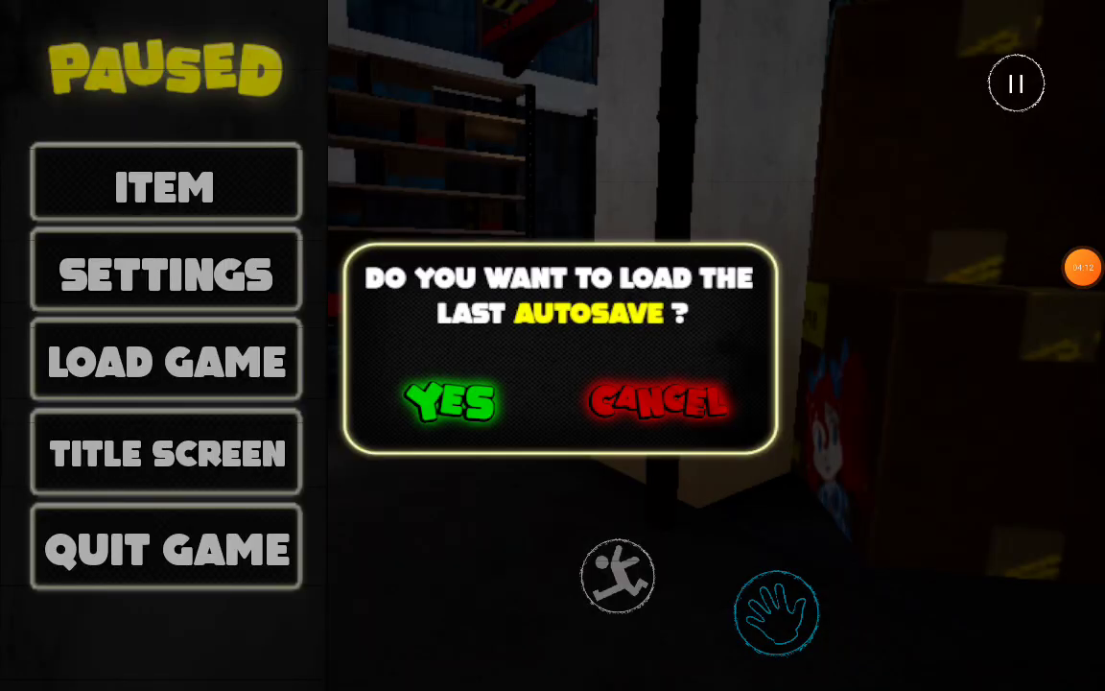
click(451, 401)
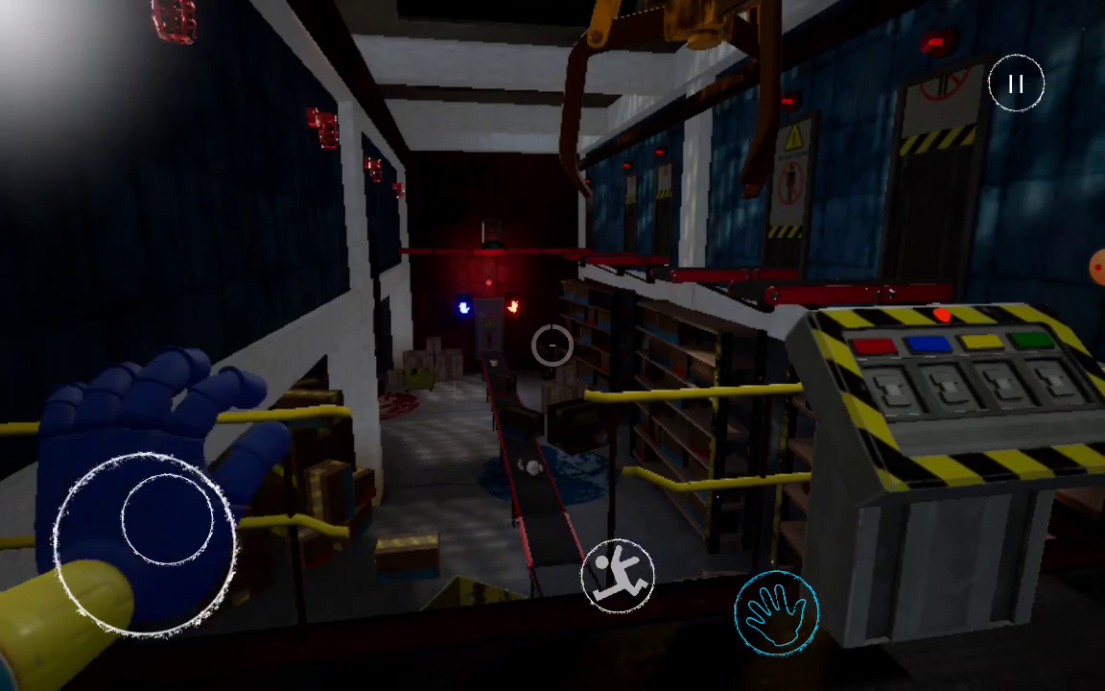
Walk down the corridor and into the shelf aisles toward the lit warehouse.
drag(168, 518, 184, 449)
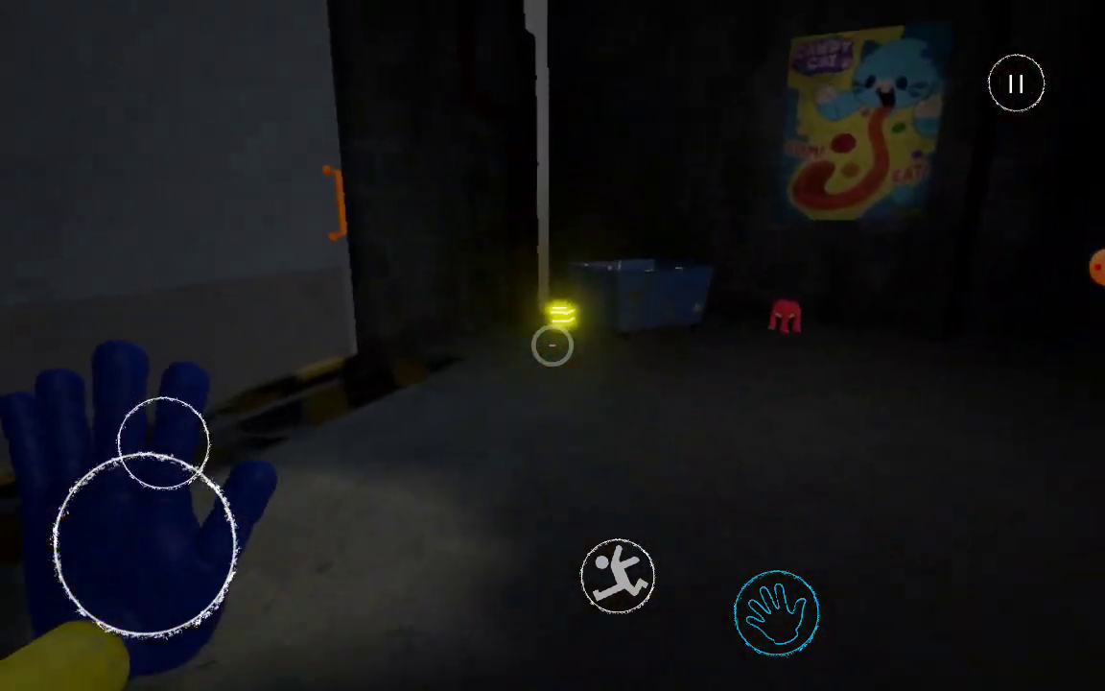
drag(184, 449, 163, 440)
mouse_move(144, 542)
mouse_down()
mouse_move(222, 553)
mouse_move(208, 458)
mouse_move(163, 424)
mouse_move(220, 469)
mouse_move(248, 525)
mouse_move(221, 469)
mouse_move(116, 445)
mouse_move(146, 441)
mouse_move(80, 463)
mouse_move(48, 556)
mouse_move(56, 491)
mouse_move(99, 449)
mouse_move(71, 471)
mouse_up()
mouse_move(51, 520)
mouse_down()
mouse_move(62, 476)
mouse_move(51, 501)
mouse_up()
mouse_move(134, 561)
mouse_down()
mouse_move(147, 464)
mouse_move(202, 462)
mouse_move(124, 444)
mouse_move(160, 441)
mouse_move(144, 530)
mouse_up()
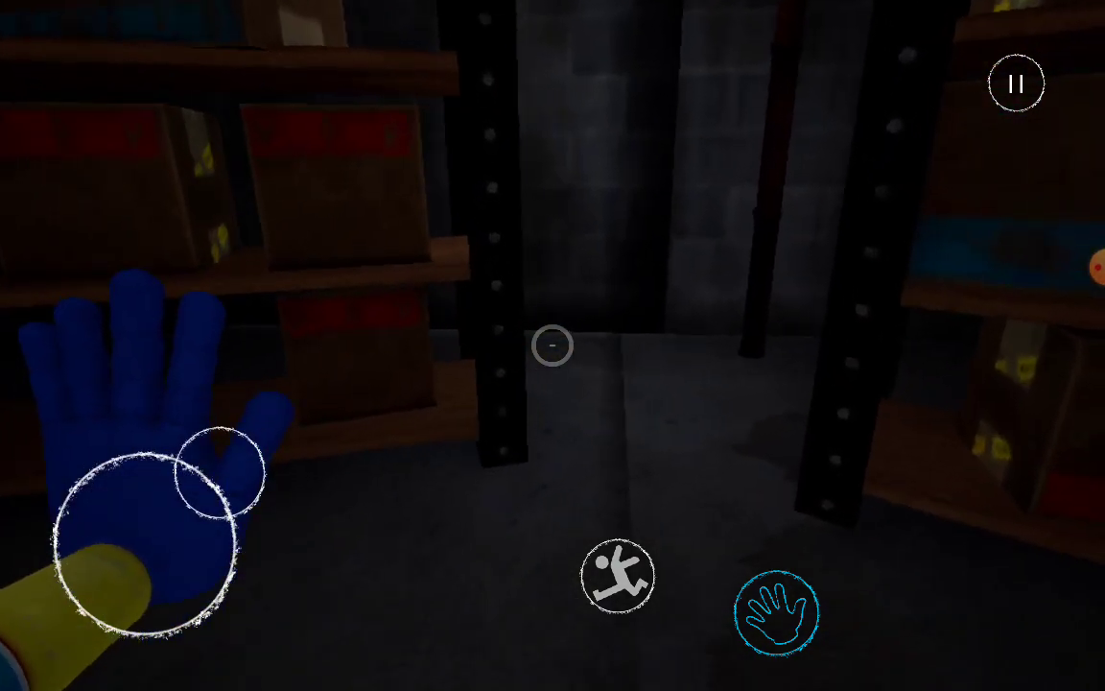
Check the glowing red toy, then head up the stairs to the four-button panel.
mouse_move(220, 472)
mouse_down()
mouse_move(126, 583)
mouse_move(111, 580)
mouse_move(124, 444)
mouse_move(144, 543)
mouse_move(160, 440)
mouse_move(148, 439)
mouse_move(198, 455)
mouse_move(148, 435)
mouse_move(146, 544)
mouse_up()
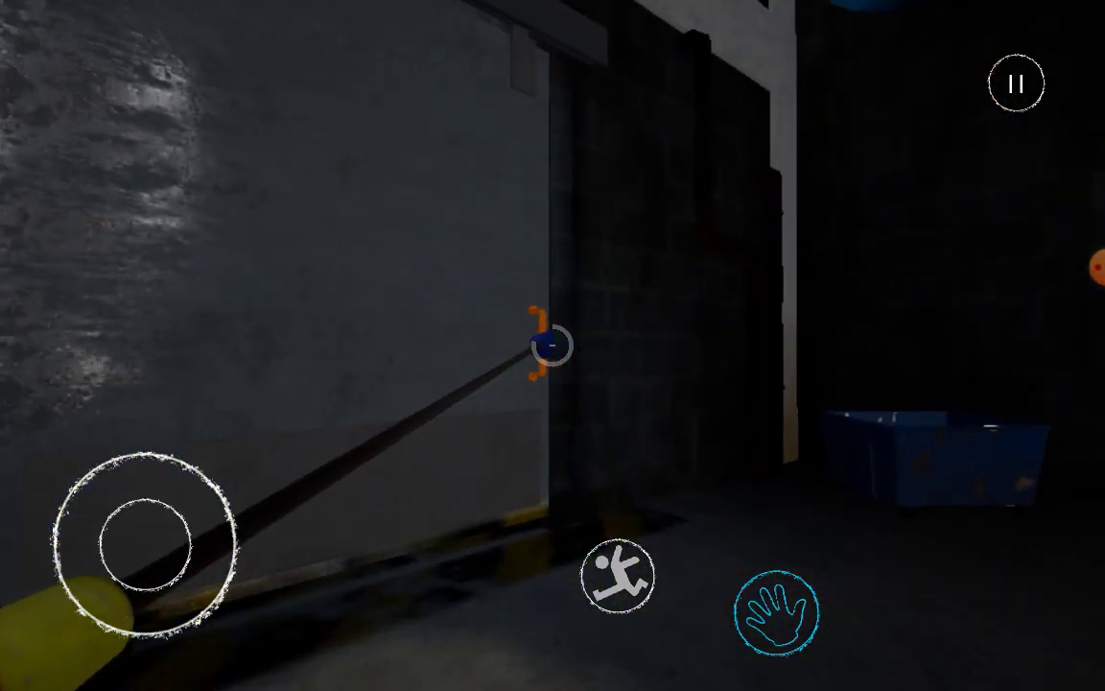
mouse_move(119, 444)
mouse_down()
mouse_move(92, 457)
mouse_move(124, 435)
mouse_move(168, 434)
mouse_move(168, 444)
mouse_move(129, 439)
mouse_move(183, 450)
mouse_up()
drag(672, 288, 815, 288)
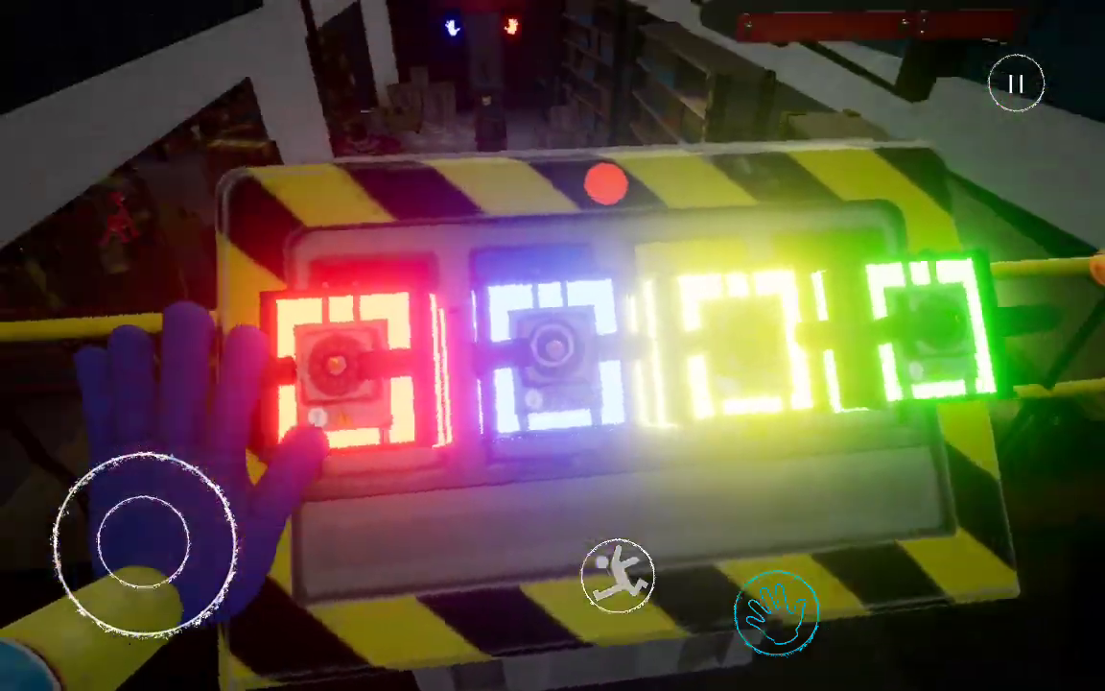
Light the panel's four buttons and walk over to the conveyor and bin.
drag(672, 288, 863, 288)
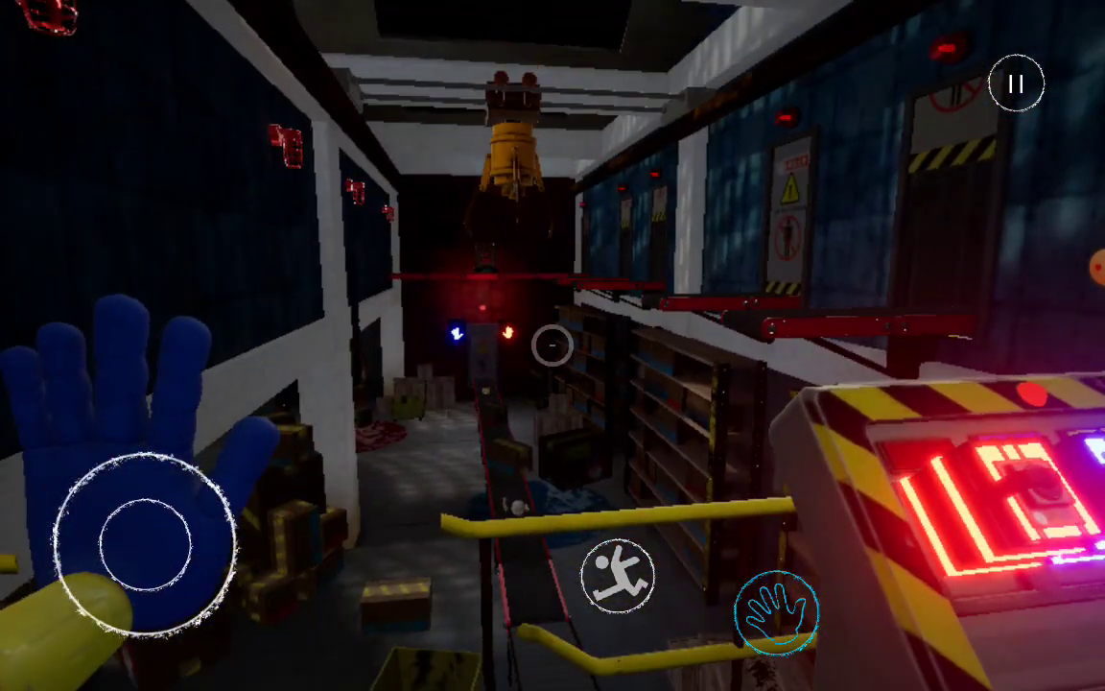
drag(163, 546, 153, 439)
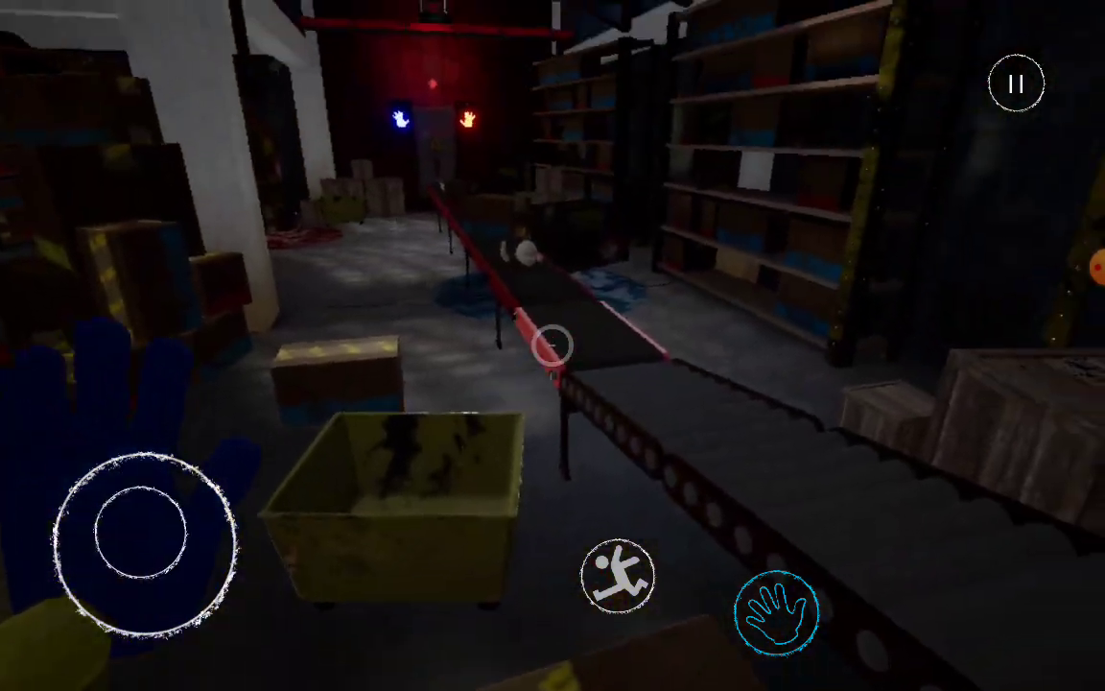
drag(141, 533, 187, 447)
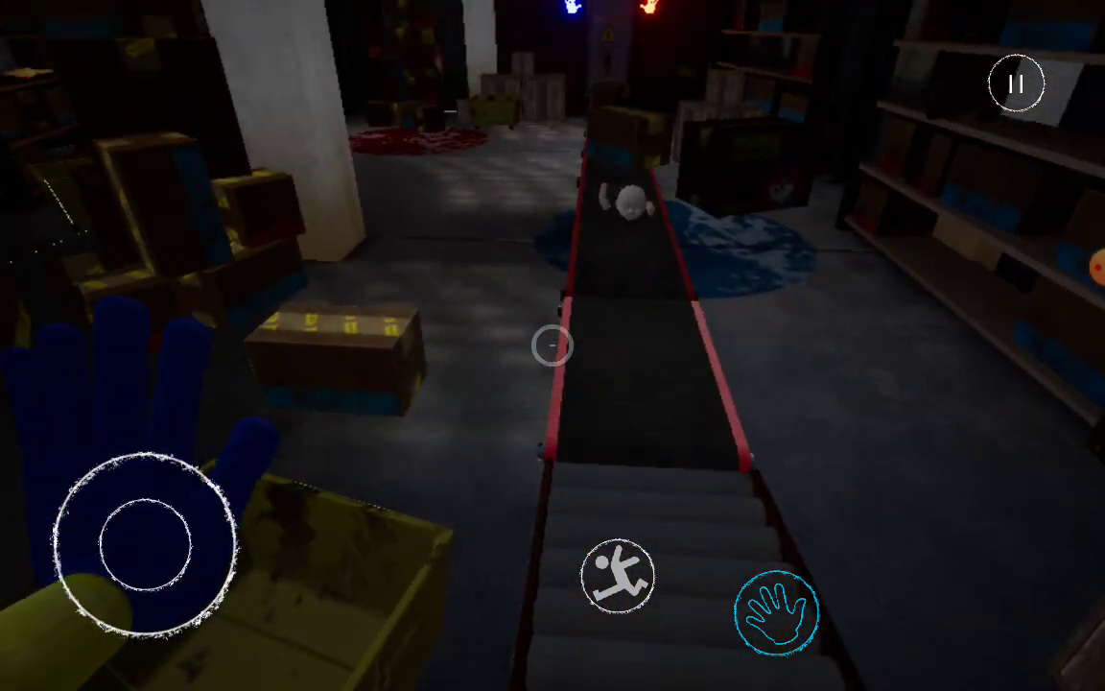
drag(144, 542, 108, 457)
mouse_move(144, 542)
mouse_down()
mouse_move(82, 600)
mouse_move(137, 586)
mouse_up()
drag(144, 542, 118, 616)
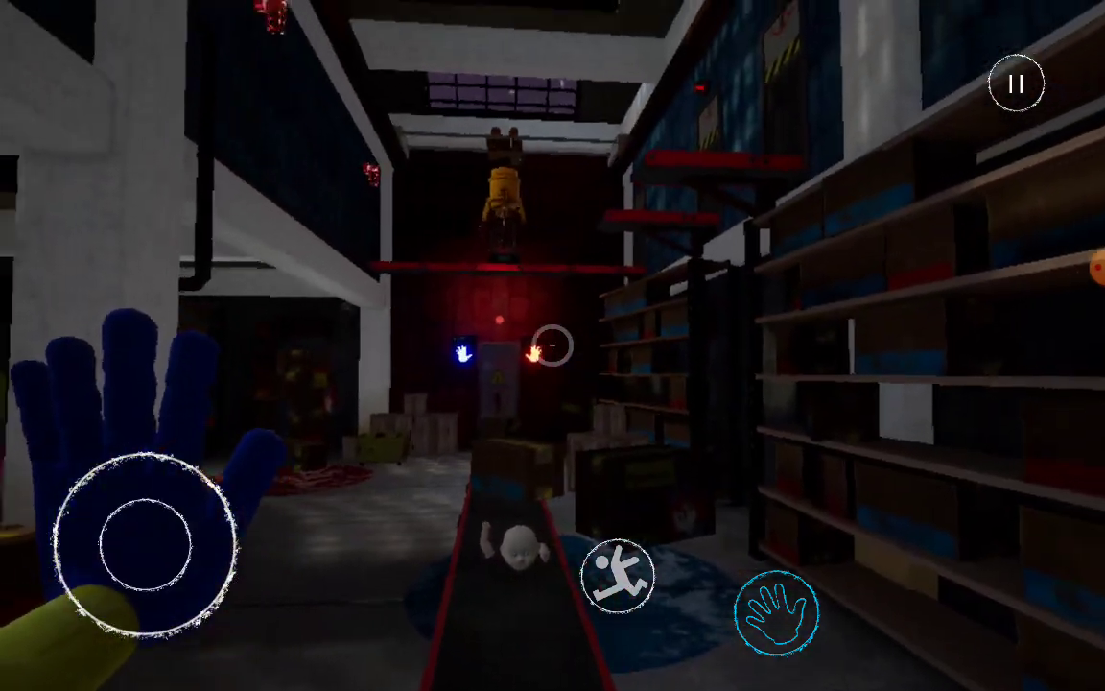
Watch the ceiling window and claw, then follow the hanging box down to the conveyor.
drag(863, 335, 902, 451)
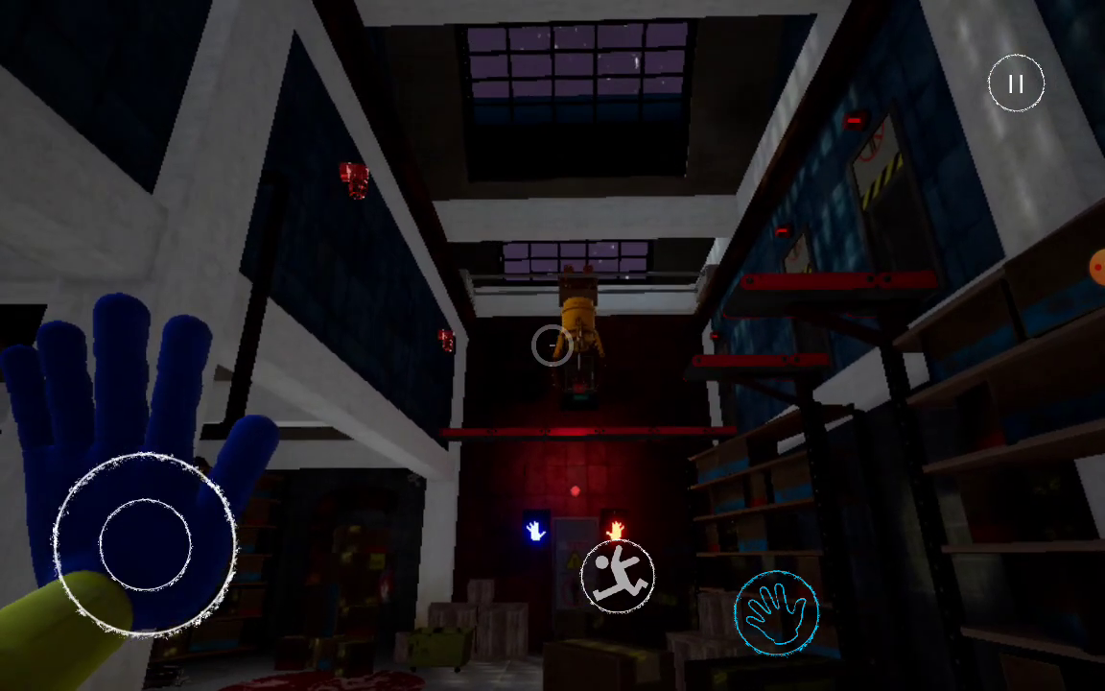
drag(864, 336, 863, 490)
mouse_move(144, 543)
mouse_down()
mouse_move(185, 600)
mouse_move(153, 604)
mouse_up()
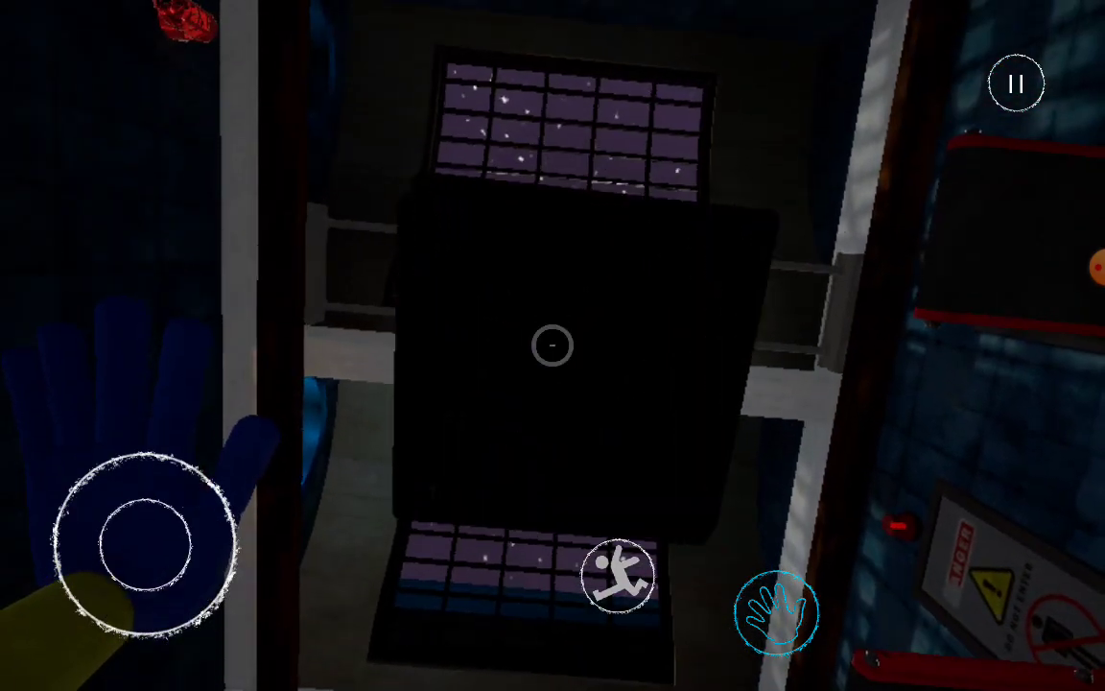
mouse_move(864, 432)
mouse_down()
mouse_move(863, 192)
mouse_move(863, 249)
mouse_up()
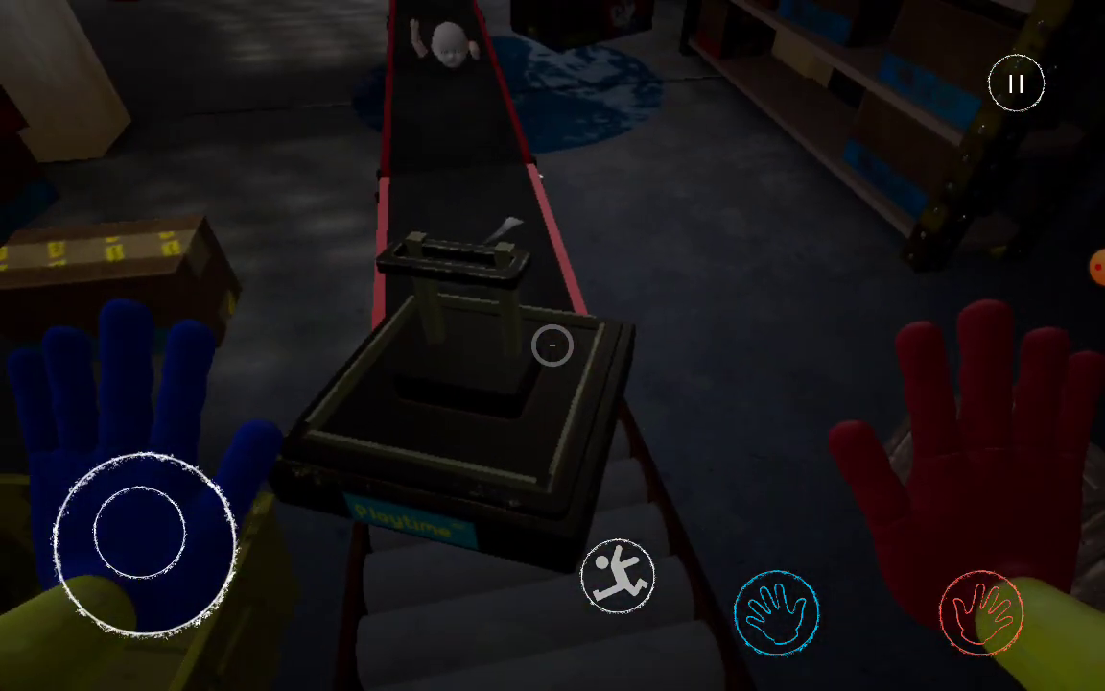
Walk along the conveyor and turn to face the blue-red hand-scanner door.
drag(142, 532, 122, 444)
drag(864, 288, 863, 403)
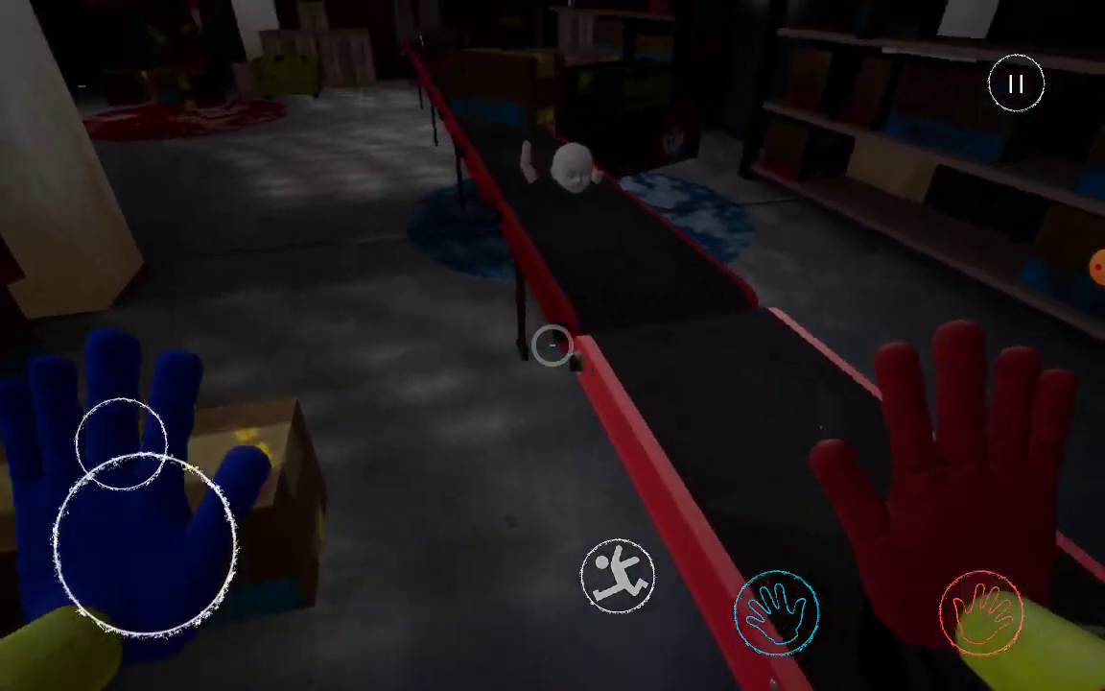
mouse_move(123, 444)
mouse_down()
mouse_move(104, 451)
mouse_move(125, 443)
mouse_up()
drag(767, 288, 960, 288)
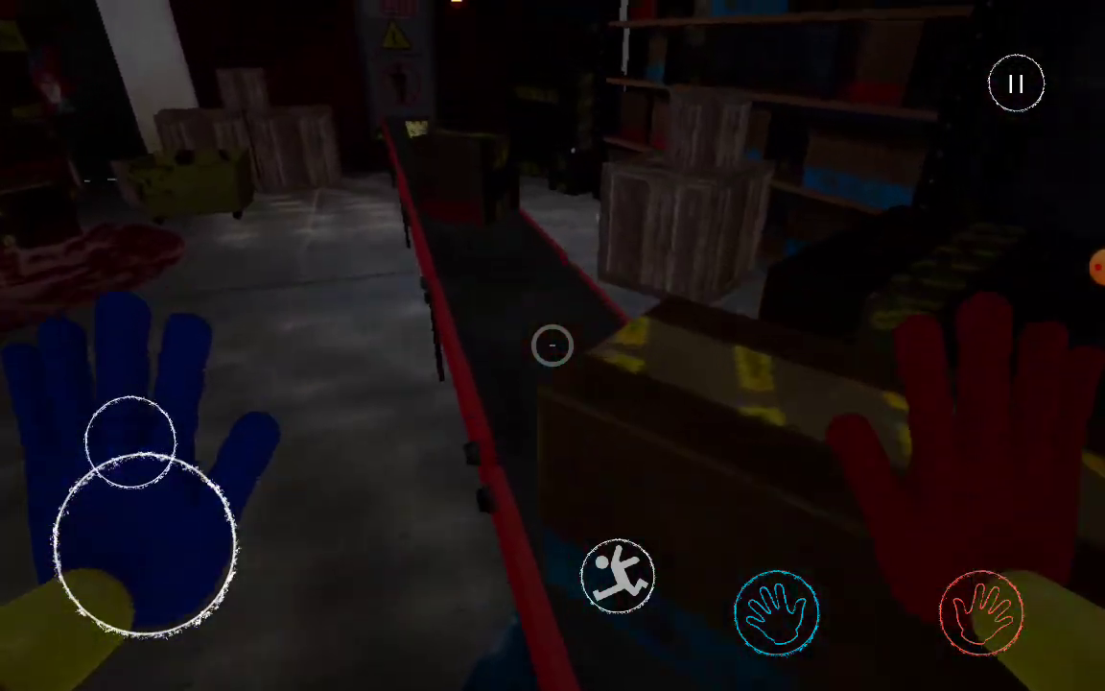
drag(125, 443, 143, 526)
mouse_move(863, 288)
mouse_down()
mouse_move(845, 442)
mouse_move(845, 345)
mouse_move(856, 413)
mouse_move(655, 412)
mouse_up()
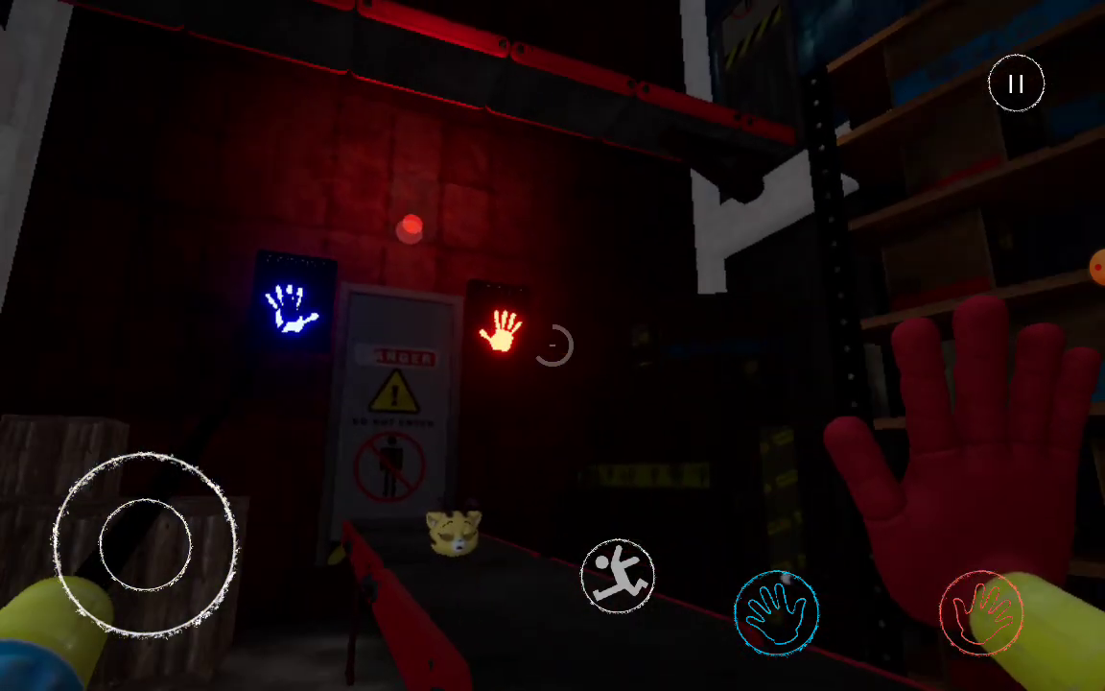
Pass the scanner door and follow the dark corridor and vents toward the DANGER sign.
mouse_move(144, 544)
mouse_down()
mouse_move(111, 526)
mouse_move(142, 513)
mouse_move(177, 444)
mouse_move(138, 518)
mouse_move(141, 440)
mouse_move(144, 543)
mouse_move(156, 463)
mouse_move(145, 448)
mouse_move(163, 439)
mouse_move(224, 477)
mouse_move(186, 449)
mouse_up()
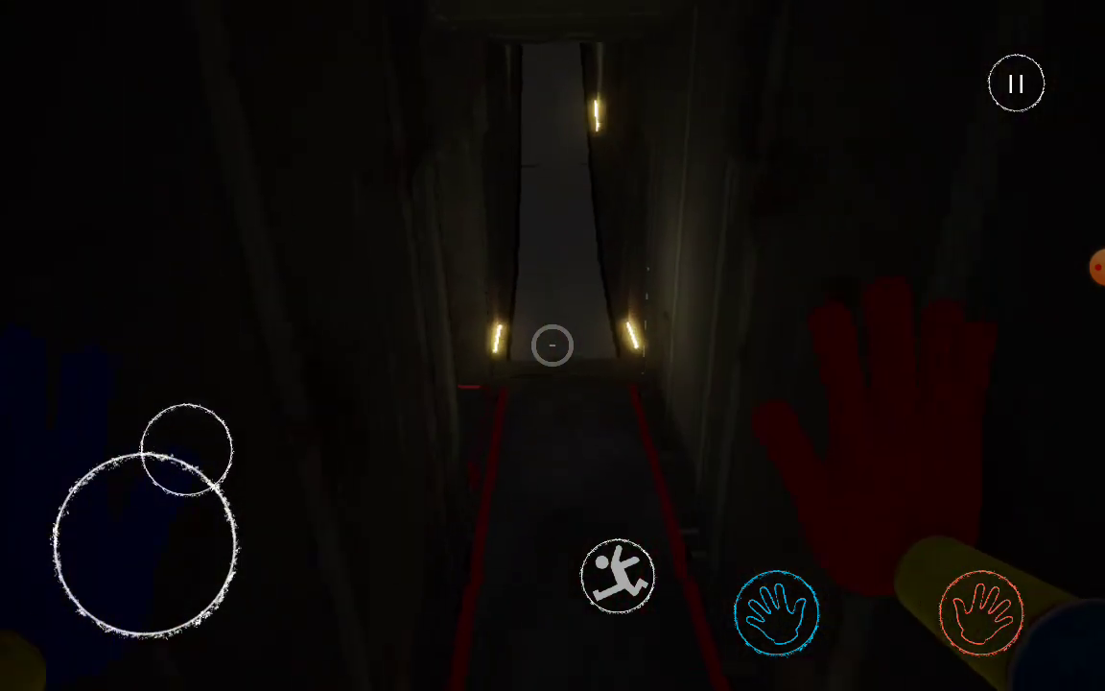
mouse_move(145, 544)
mouse_down()
mouse_move(173, 444)
mouse_move(147, 440)
mouse_move(190, 449)
mouse_move(173, 444)
mouse_move(207, 469)
mouse_move(162, 443)
mouse_move(111, 446)
mouse_move(202, 451)
mouse_move(155, 444)
mouse_move(170, 445)
mouse_move(206, 460)
mouse_up()
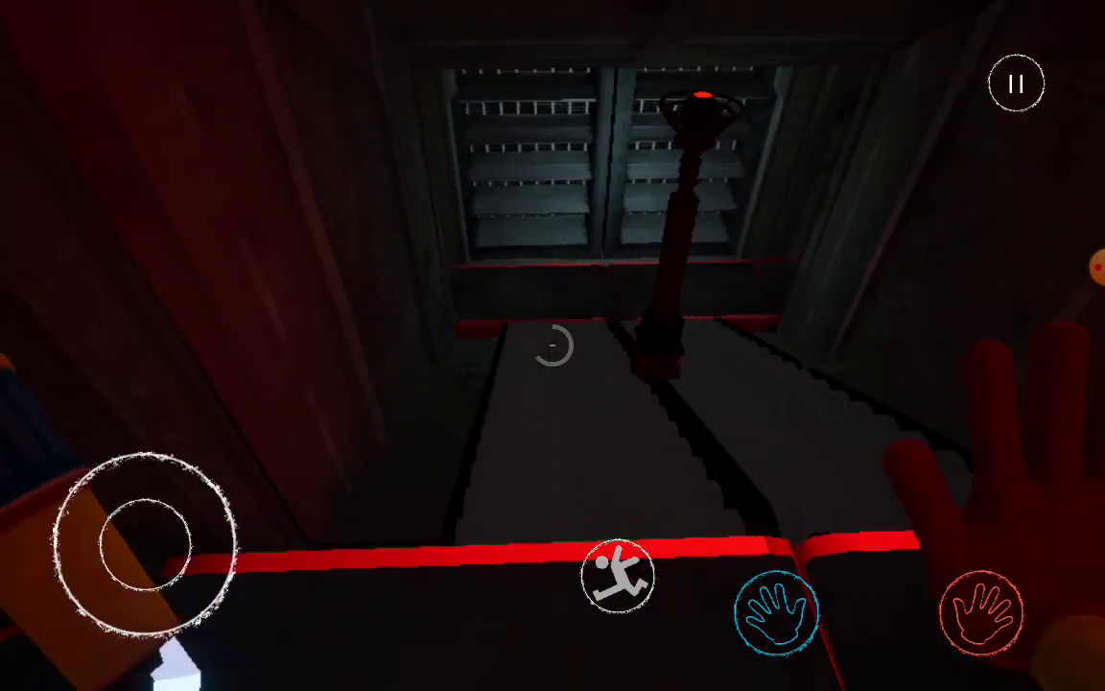
mouse_move(146, 544)
mouse_down()
mouse_move(143, 444)
mouse_move(192, 449)
mouse_up()
mouse_move(126, 551)
mouse_down()
mouse_move(147, 440)
mouse_move(158, 440)
mouse_move(148, 439)
mouse_move(152, 463)
mouse_move(153, 439)
mouse_move(112, 445)
mouse_move(176, 446)
mouse_move(165, 439)
mouse_move(196, 453)
mouse_move(157, 440)
mouse_up()
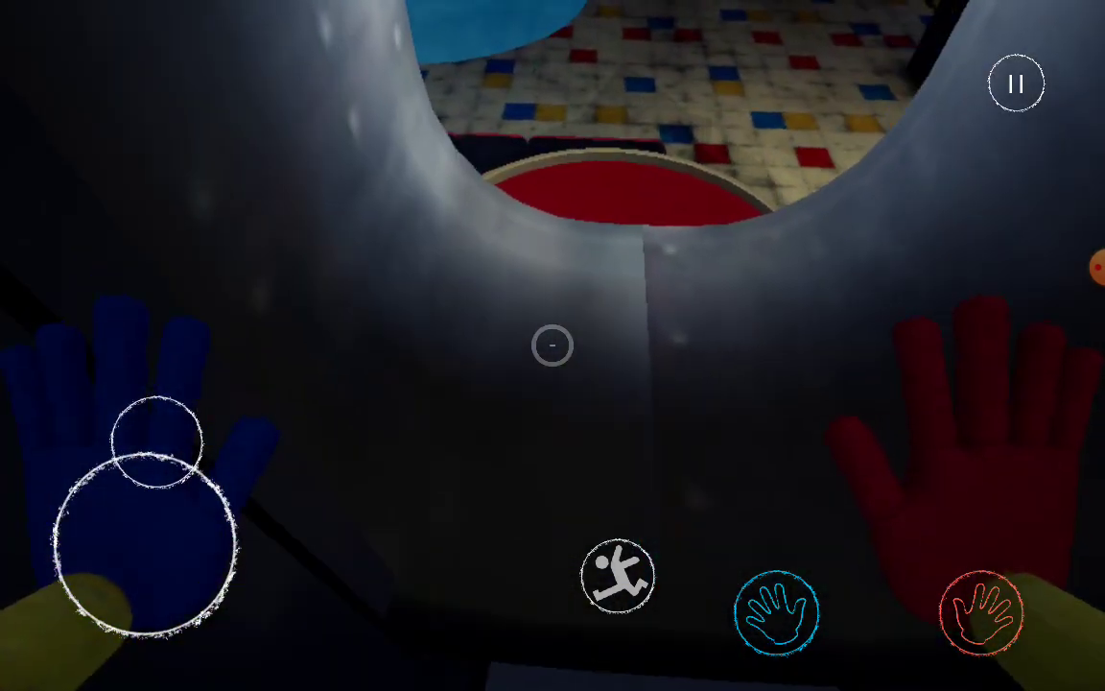
Slide into the blue pool room and climb its stairs up to the catwalks.
drag(183, 448, 240, 506)
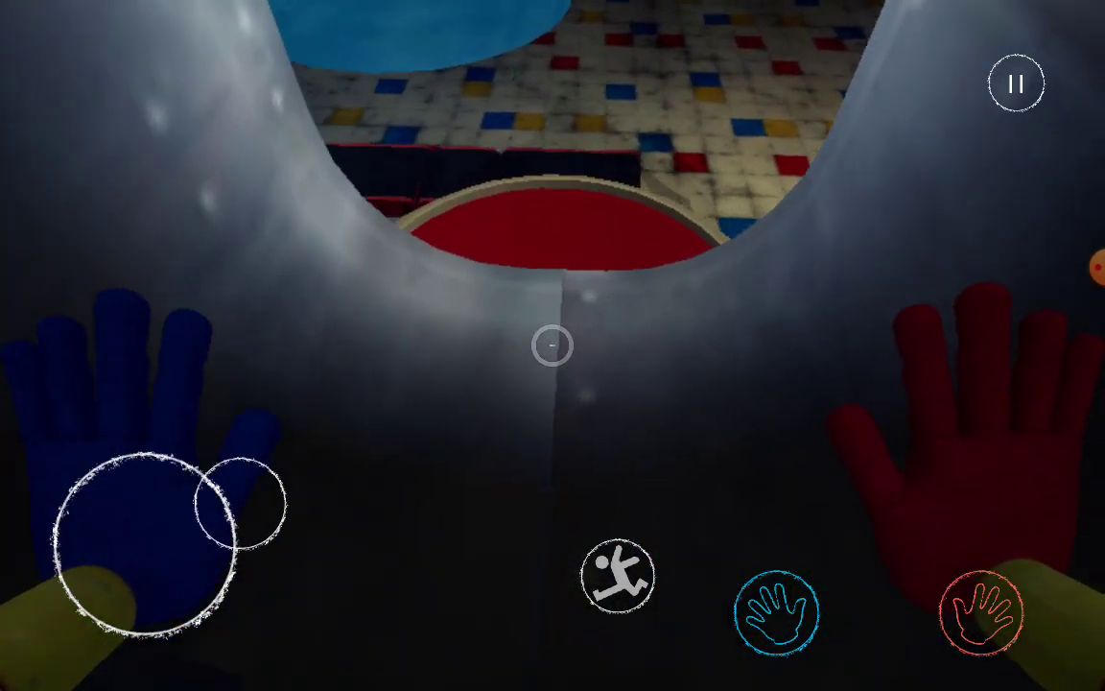
drag(144, 542, 176, 446)
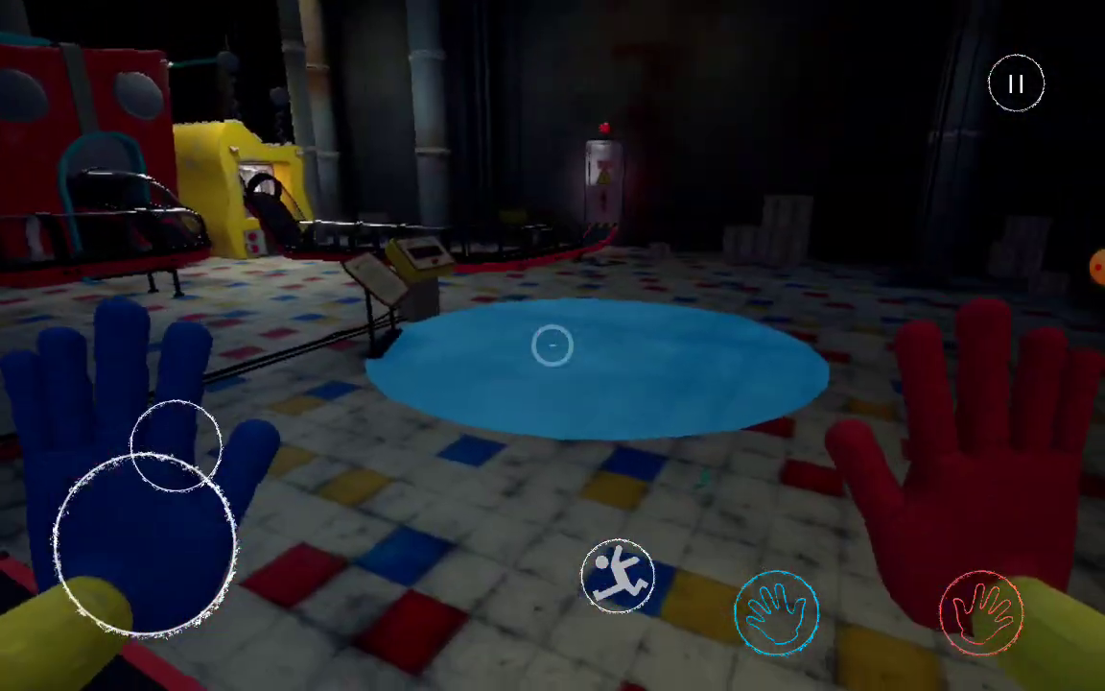
drag(175, 446, 176, 446)
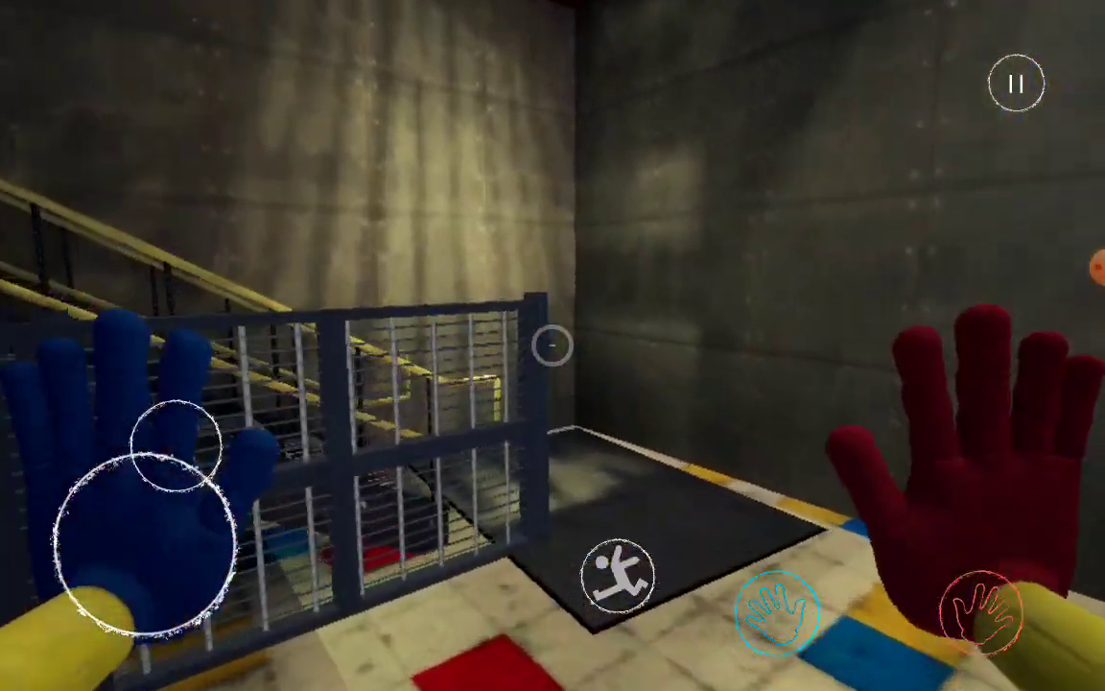
drag(163, 518, 188, 451)
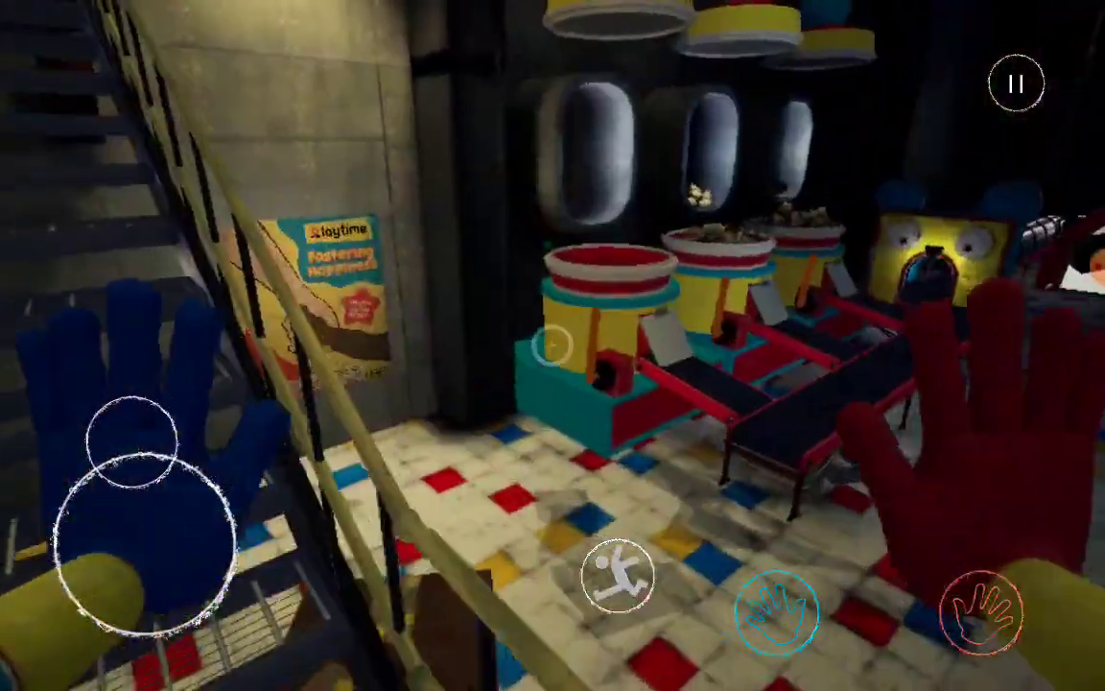
mouse_move(187, 449)
mouse_down()
mouse_move(106, 449)
mouse_move(135, 439)
mouse_move(198, 451)
mouse_move(115, 443)
mouse_move(159, 434)
mouse_move(175, 446)
mouse_move(98, 451)
mouse_up()
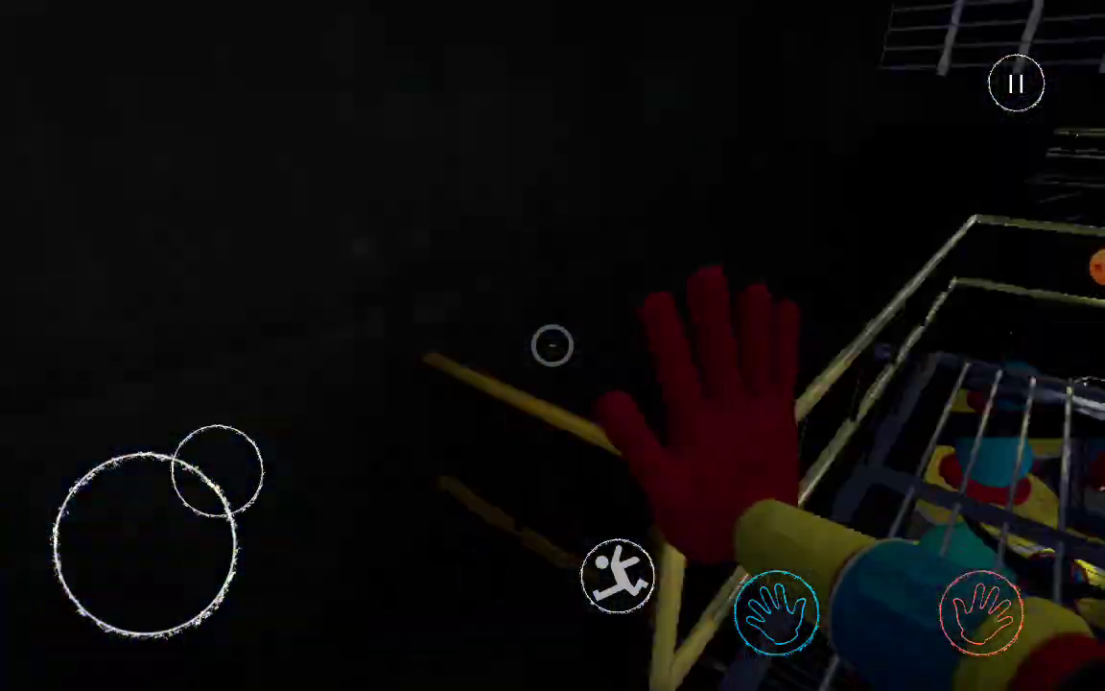
Cross the lit catwalk, hit the wall button with the blue hand, and continue onward.
drag(217, 471, 143, 438)
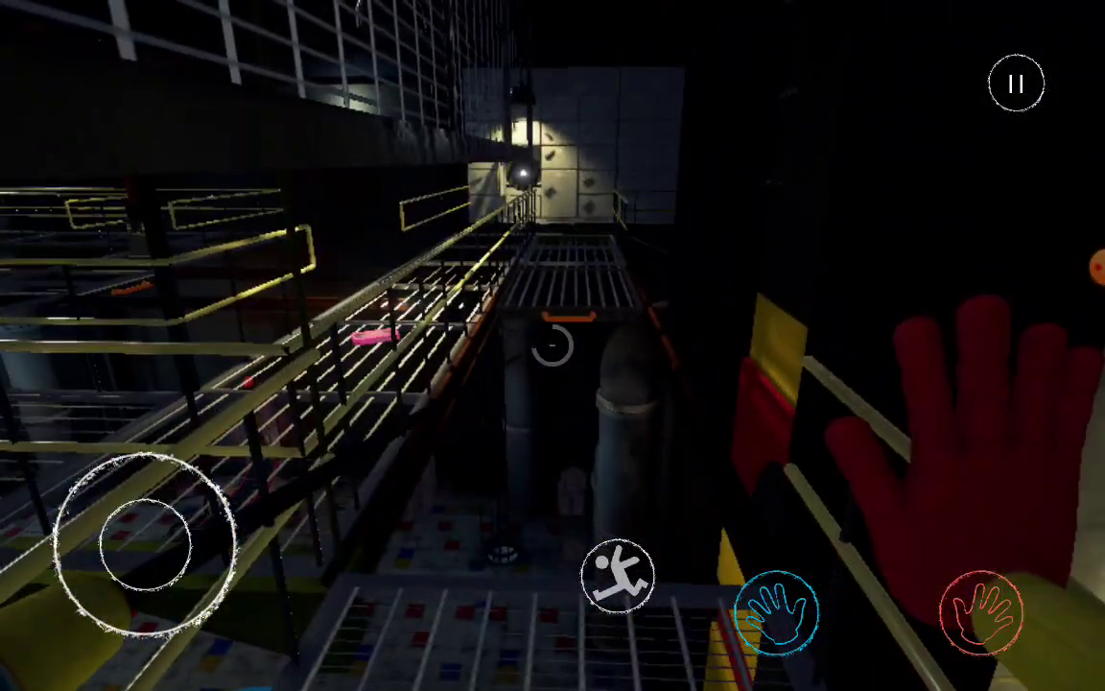
drag(145, 544, 135, 554)
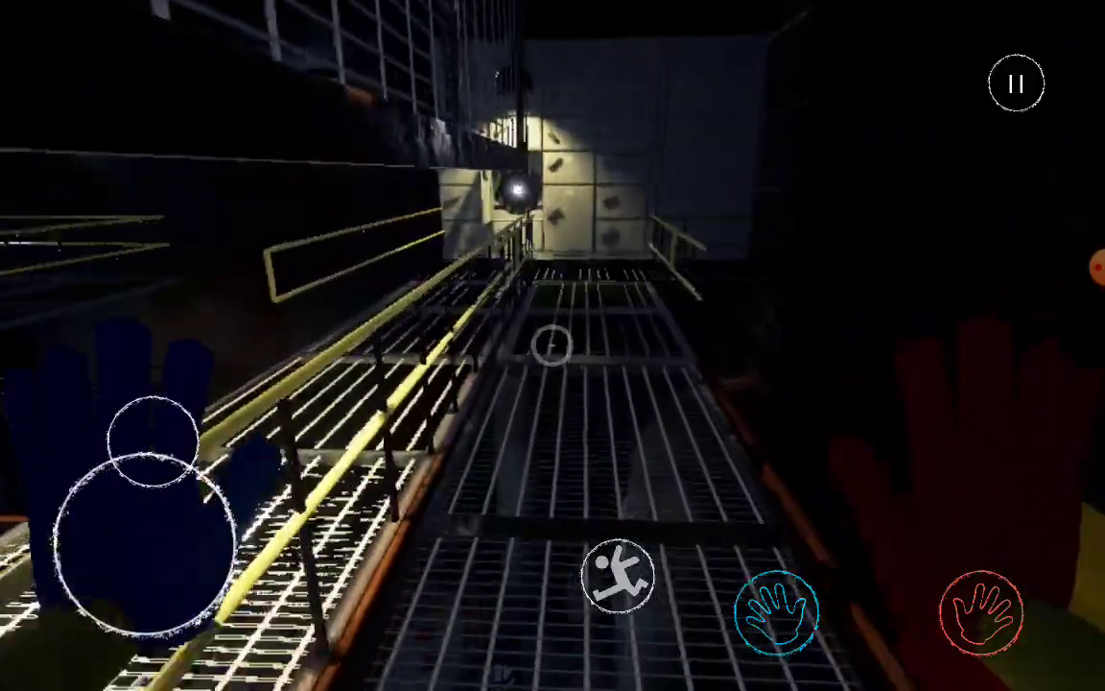
mouse_move(153, 440)
mouse_down()
mouse_move(167, 443)
mouse_move(104, 444)
mouse_up()
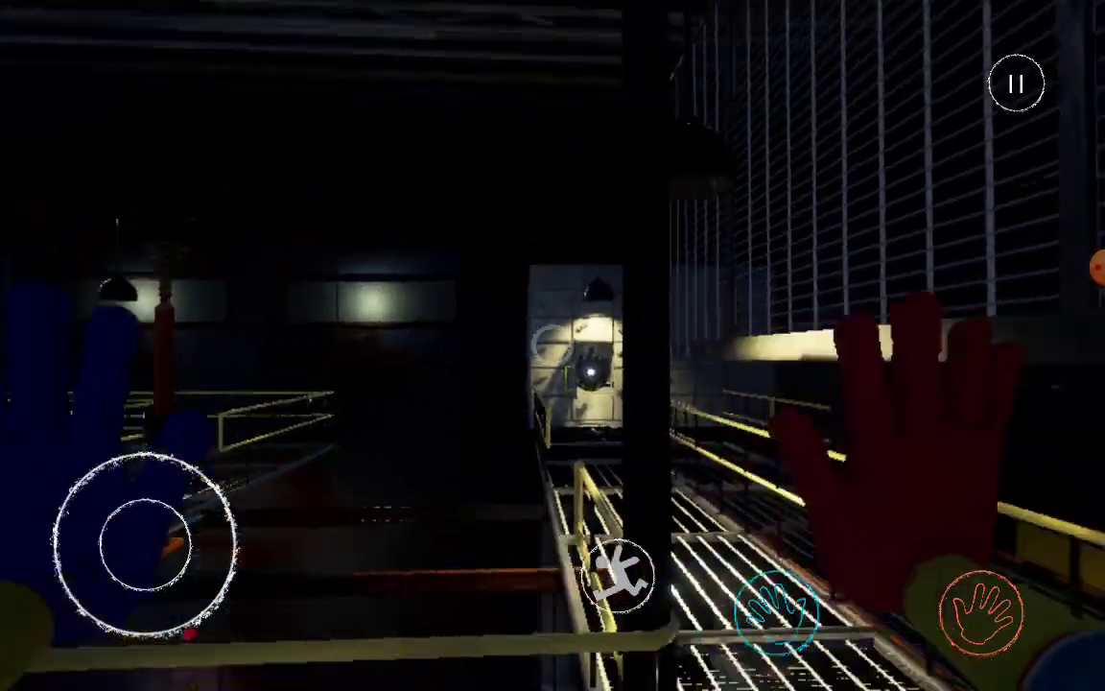
drag(146, 545, 172, 456)
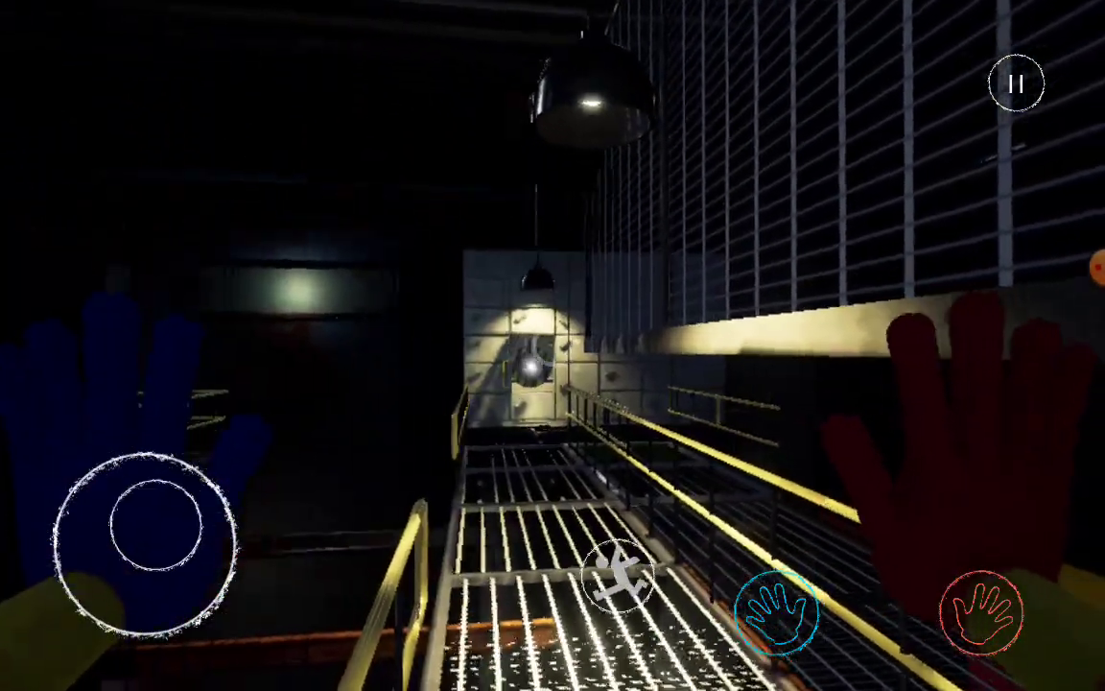
drag(145, 545, 80, 559)
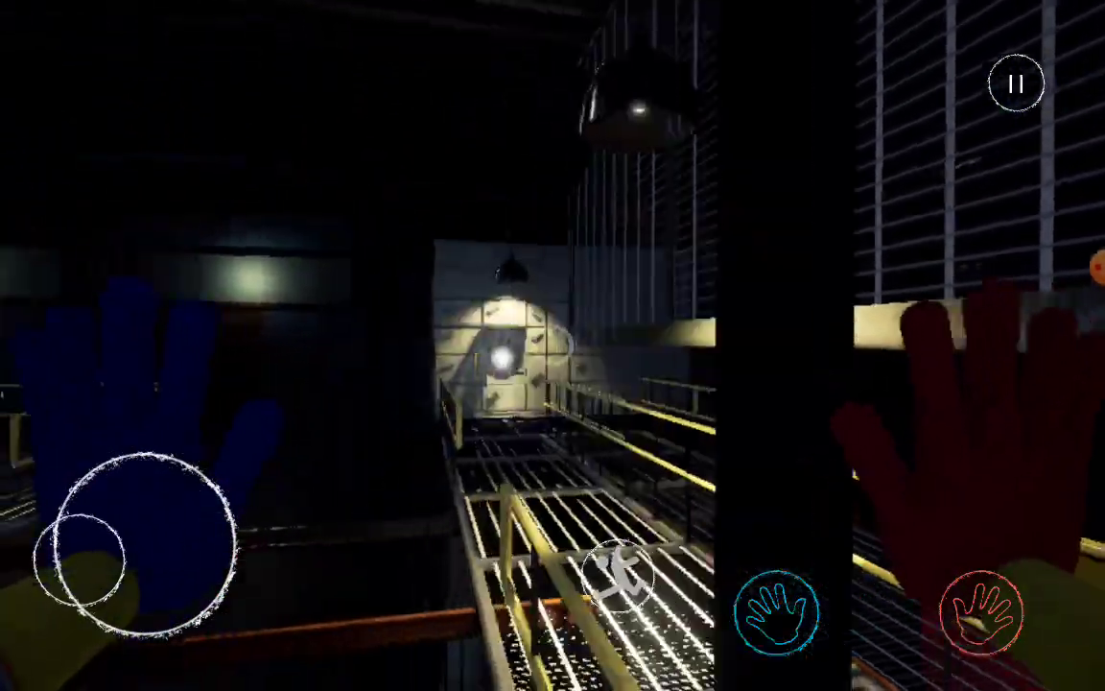
click(776, 612)
mouse_move(144, 542)
mouse_down()
mouse_move(94, 518)
mouse_move(84, 489)
mouse_up()
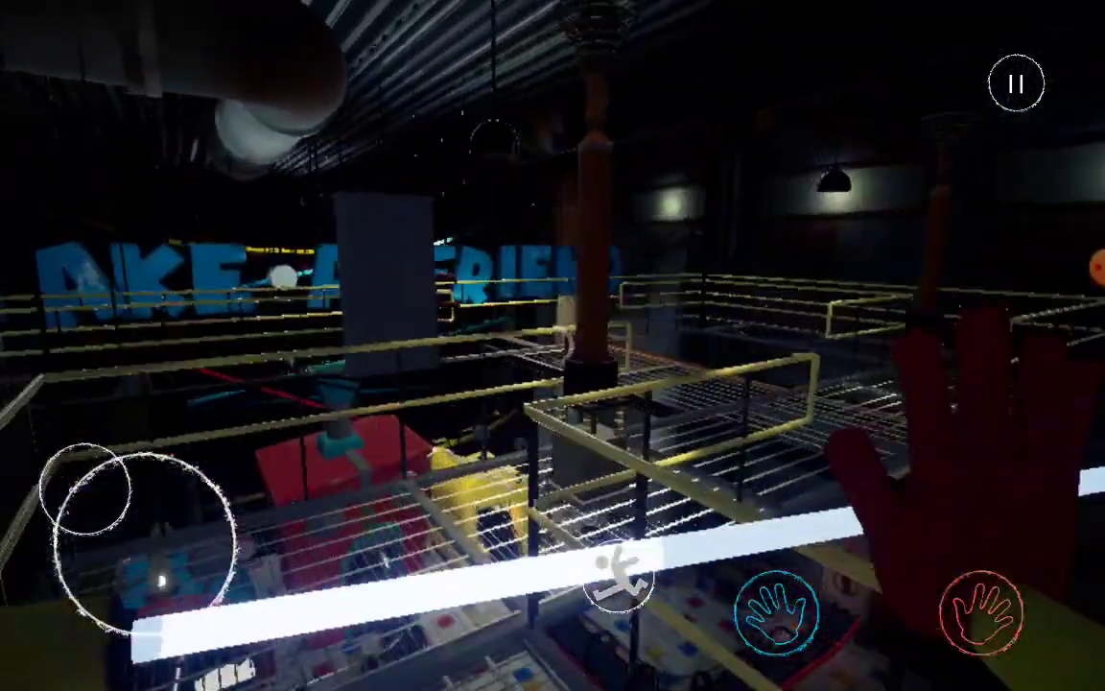
mouse_move(144, 537)
mouse_down()
mouse_move(179, 450)
mouse_move(146, 545)
mouse_up()
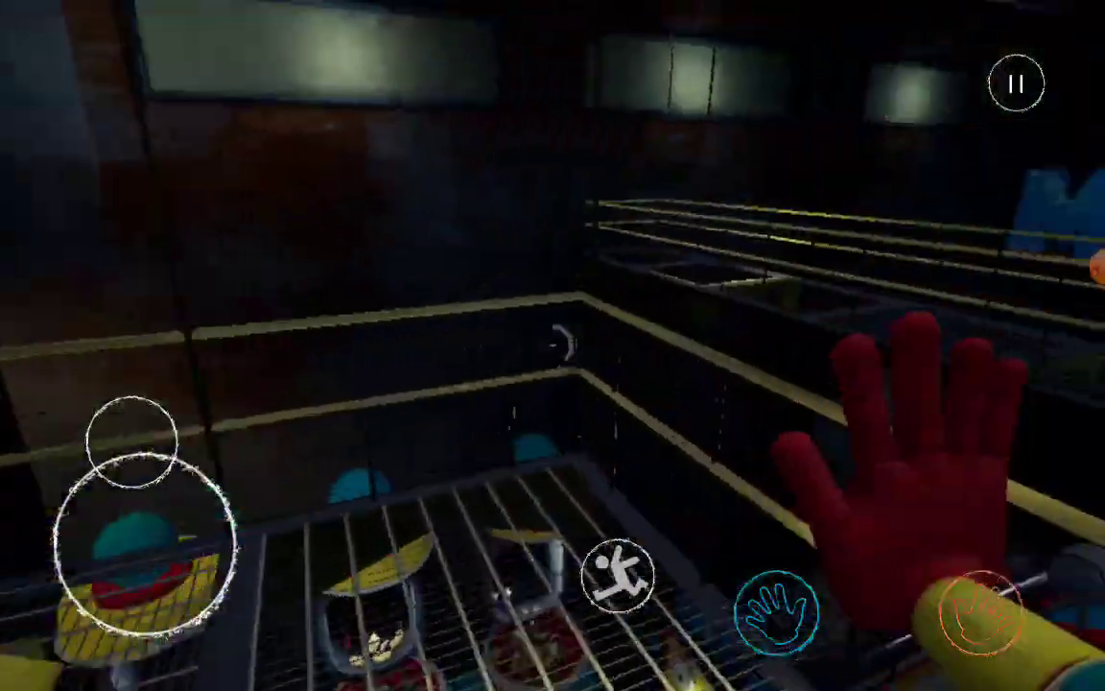
drag(131, 440, 196, 454)
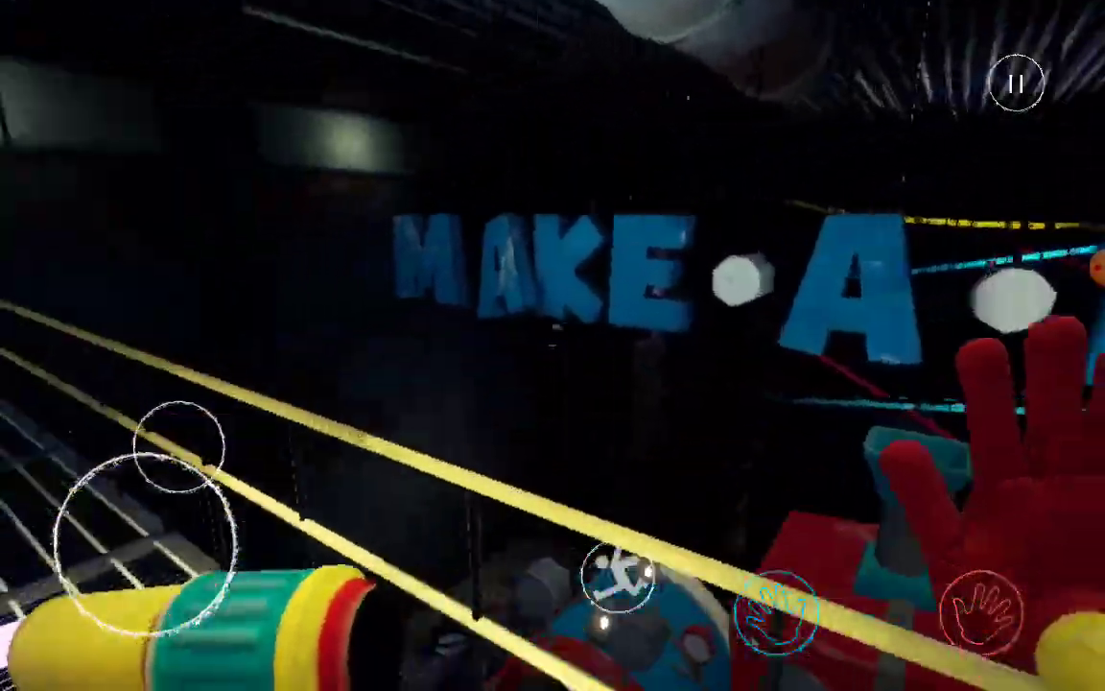
Hit panel 2's button with the hand and walk to the Power On console.
click(777, 609)
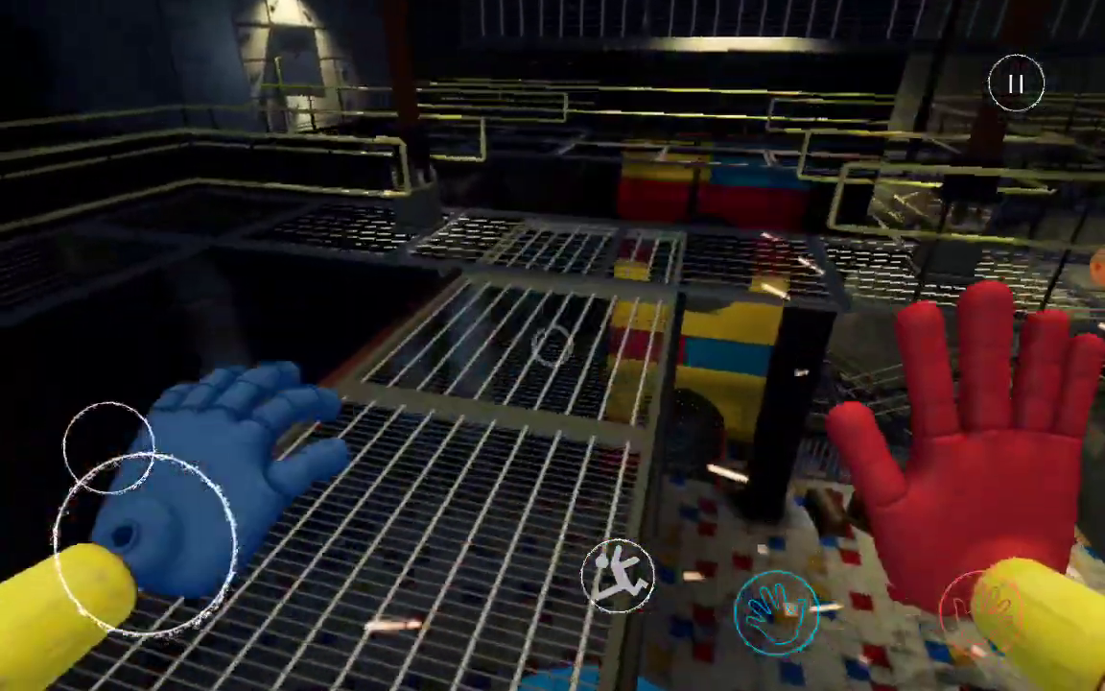
mouse_move(109, 448)
mouse_down()
mouse_move(198, 453)
mouse_move(182, 448)
mouse_up()
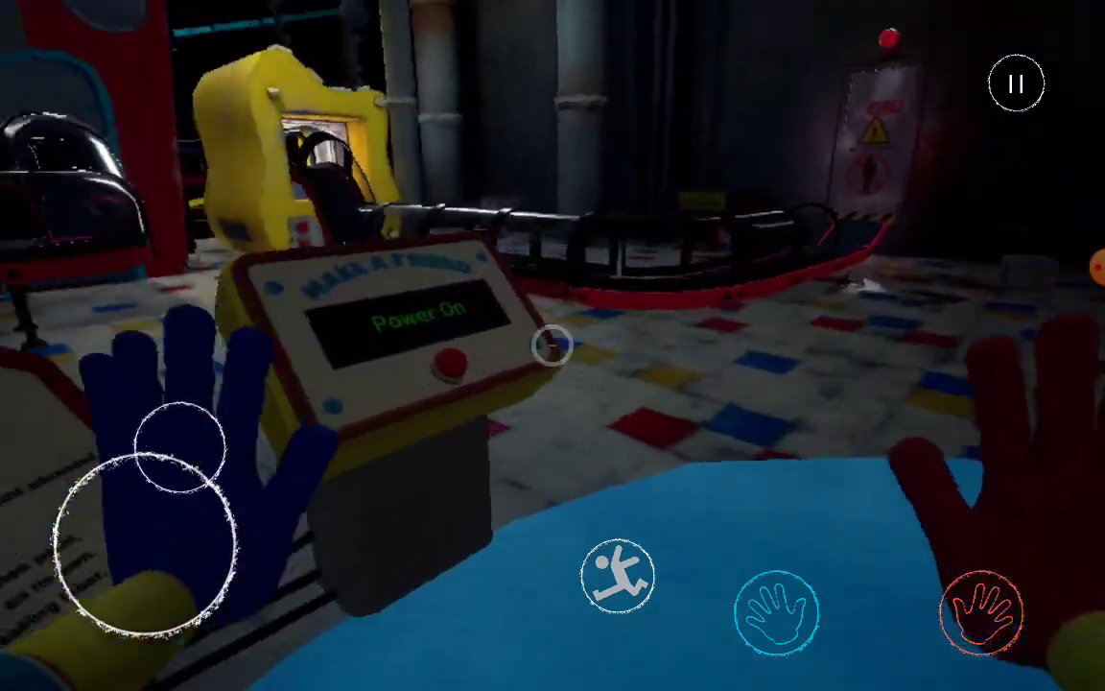
drag(191, 451, 177, 444)
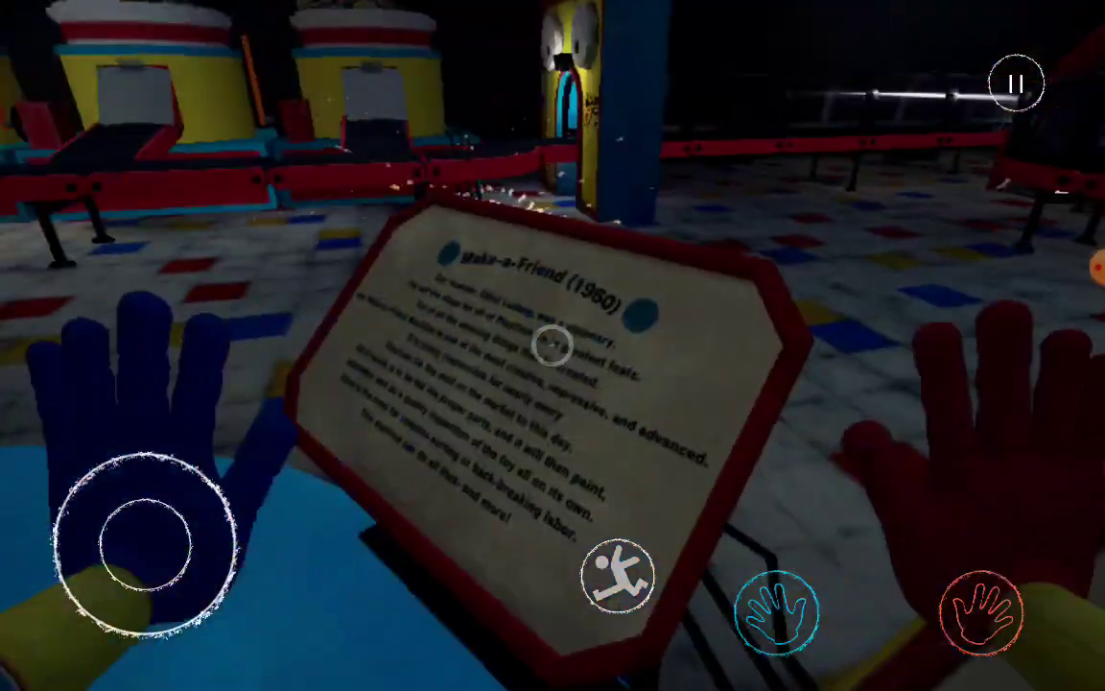
mouse_move(146, 544)
mouse_down()
mouse_move(111, 444)
mouse_move(123, 443)
mouse_up()
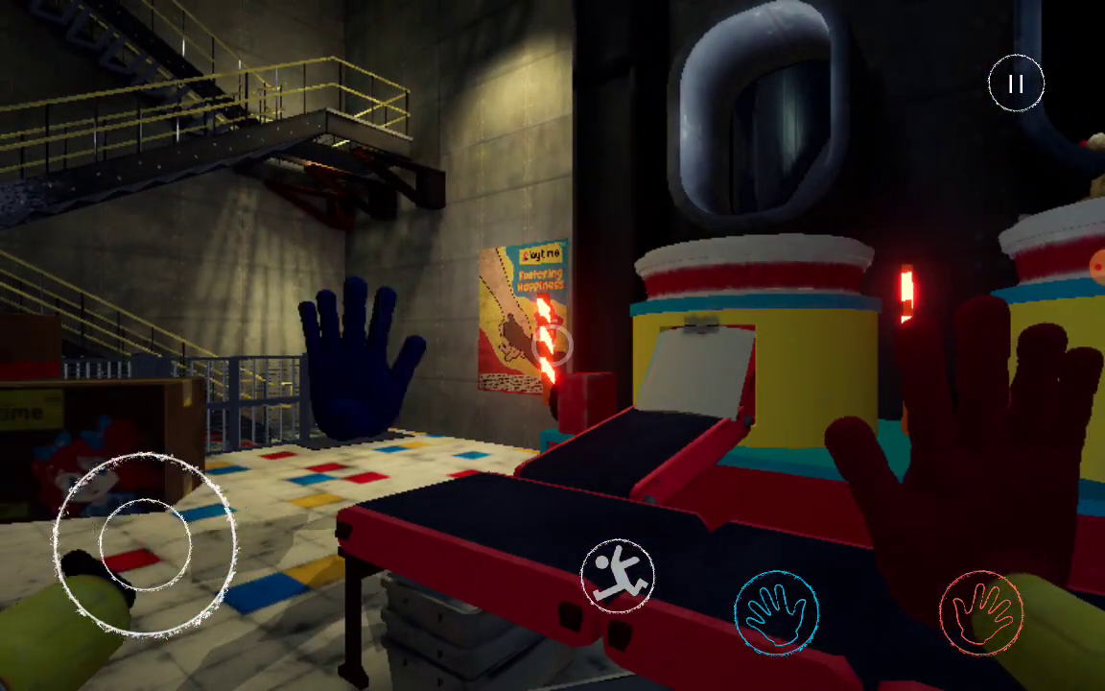
Walk past the conveyors and grab and turn the red lever box.
drag(144, 544, 173, 506)
drag(144, 544, 209, 468)
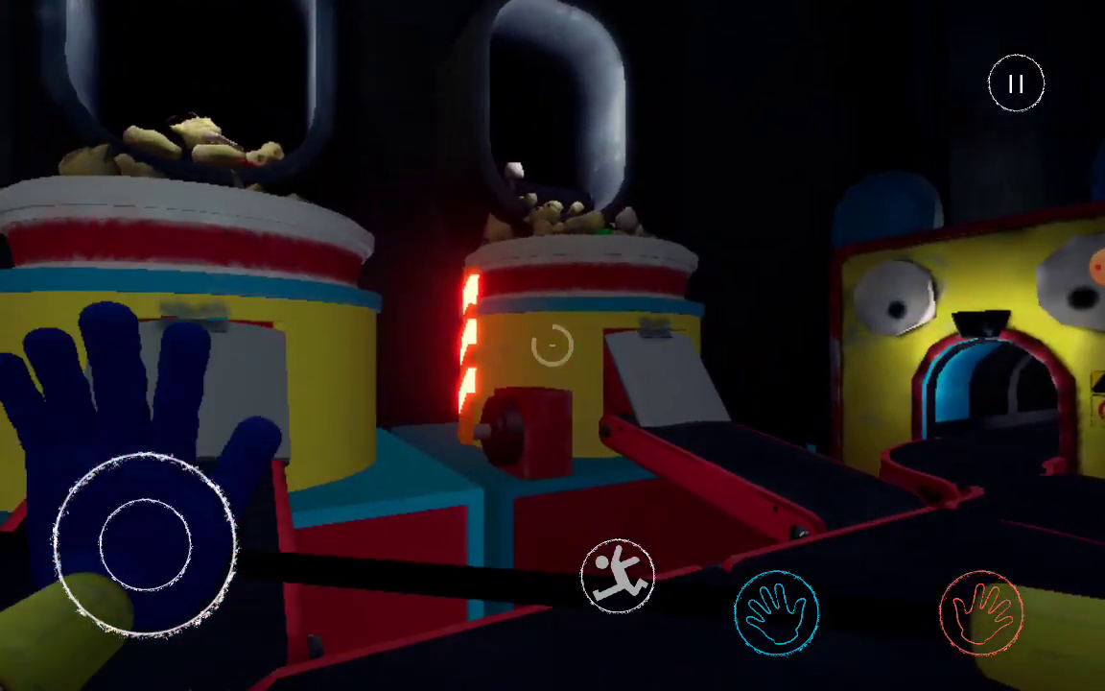
mouse_move(144, 544)
mouse_down()
mouse_move(124, 493)
mouse_move(146, 590)
mouse_move(181, 446)
mouse_move(219, 471)
mouse_move(187, 631)
mouse_move(126, 625)
mouse_up()
click(777, 611)
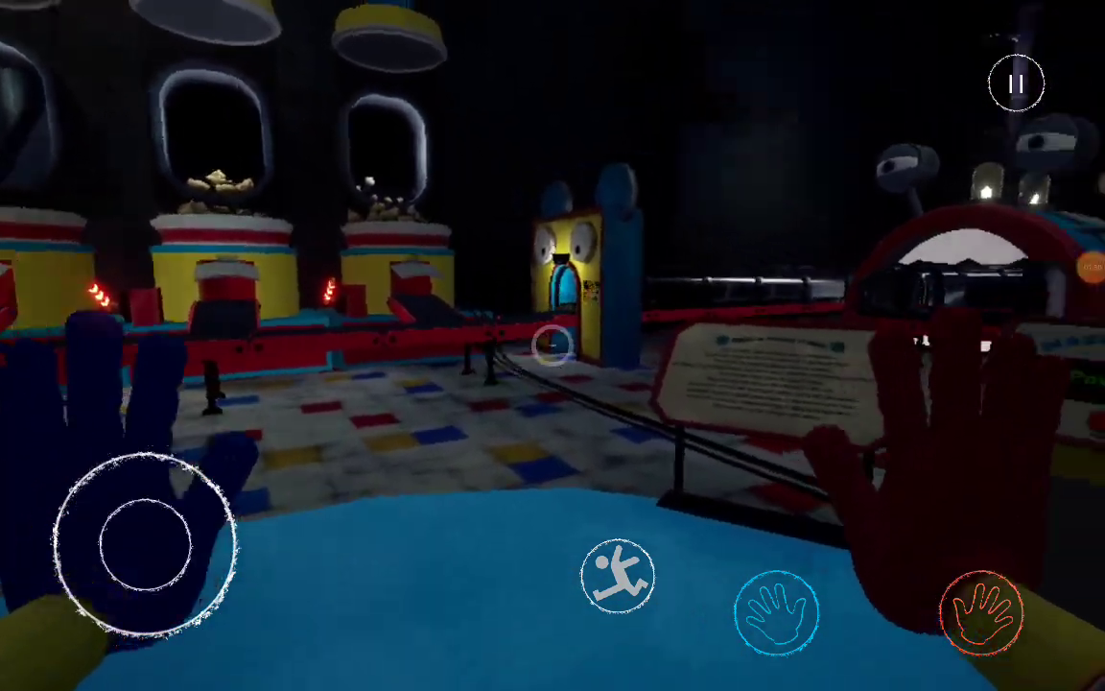
Head to the red arch and shoot the blue hand at the red machine.
mouse_move(137, 494)
mouse_down()
mouse_move(144, 552)
mouse_move(114, 451)
mouse_move(84, 469)
mouse_up()
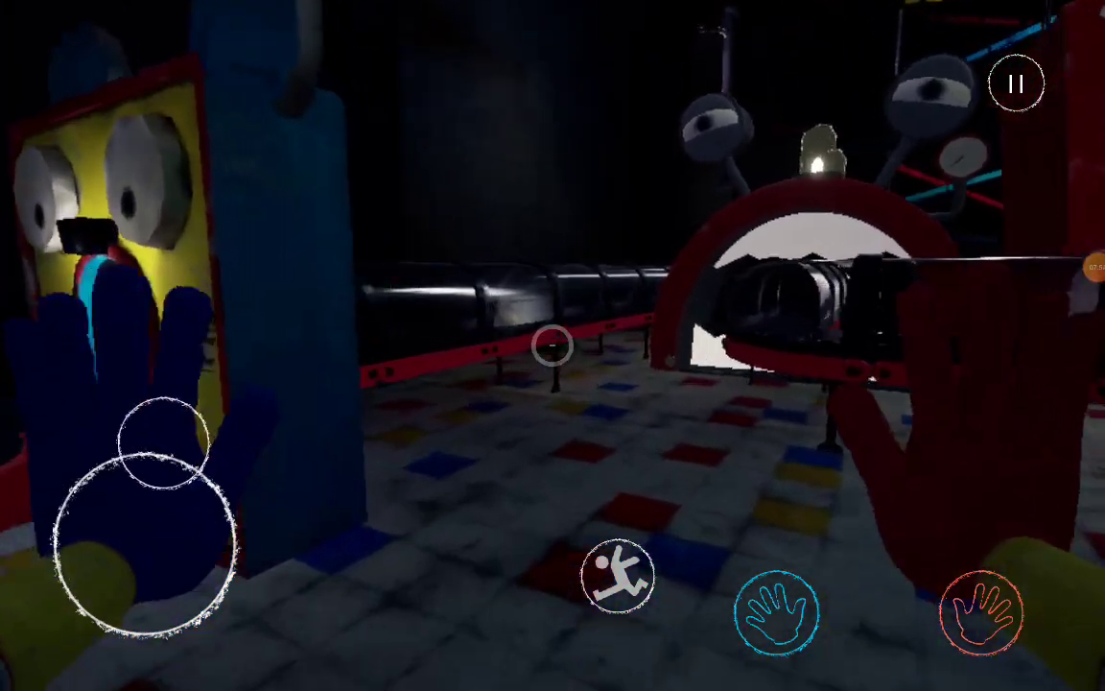
drag(173, 494, 163, 439)
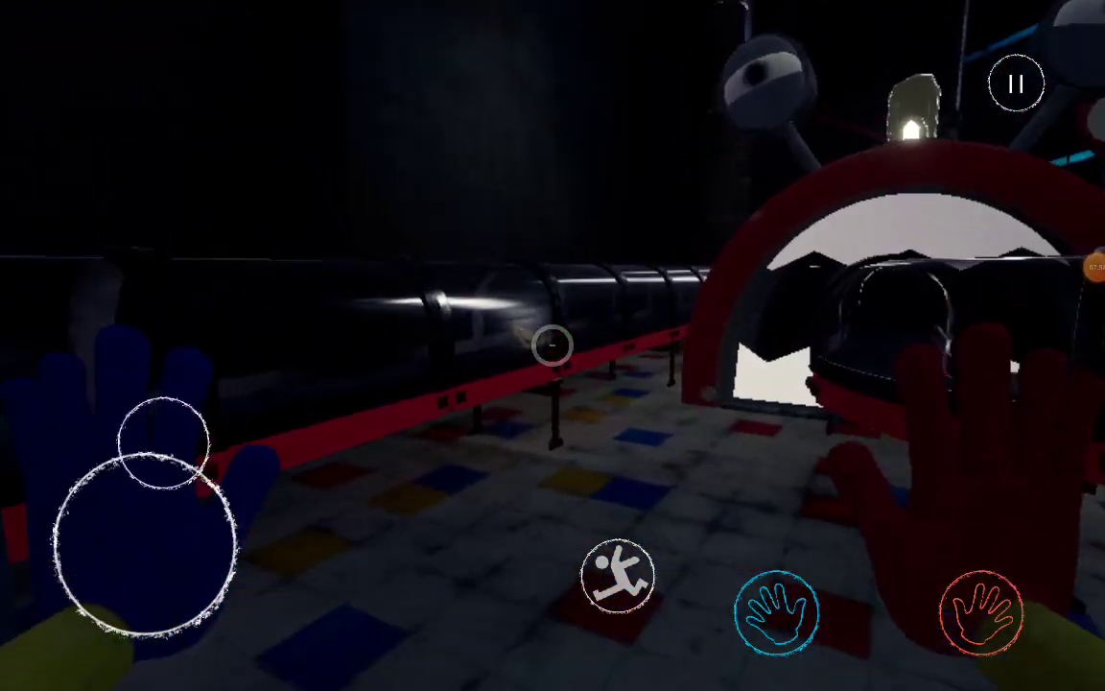
mouse_move(143, 542)
mouse_down()
mouse_move(187, 531)
mouse_move(185, 449)
mouse_up()
drag(144, 545, 177, 445)
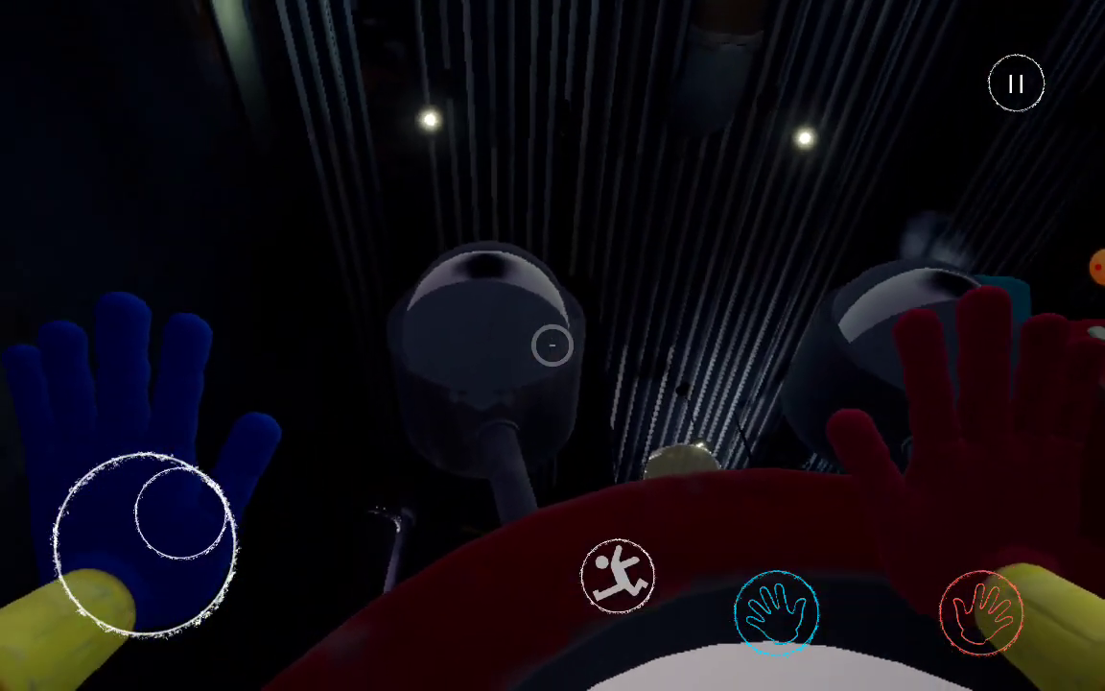
click(777, 612)
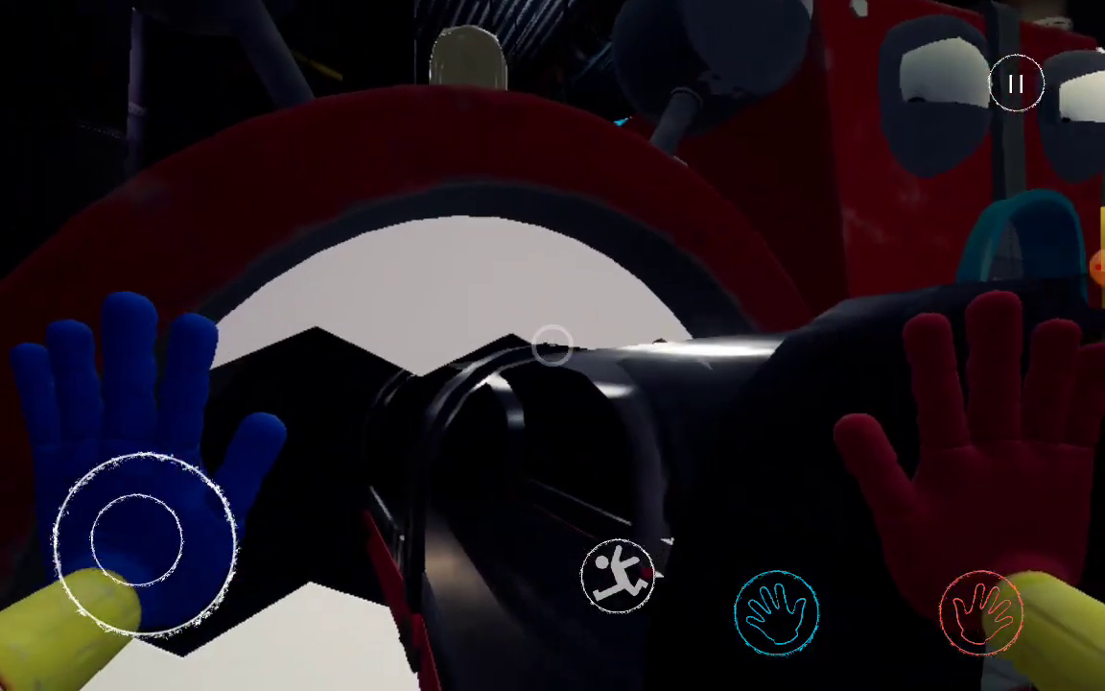
Circle past the red arch, back across the checkered floor, and fire the hand ahead.
drag(138, 540, 112, 480)
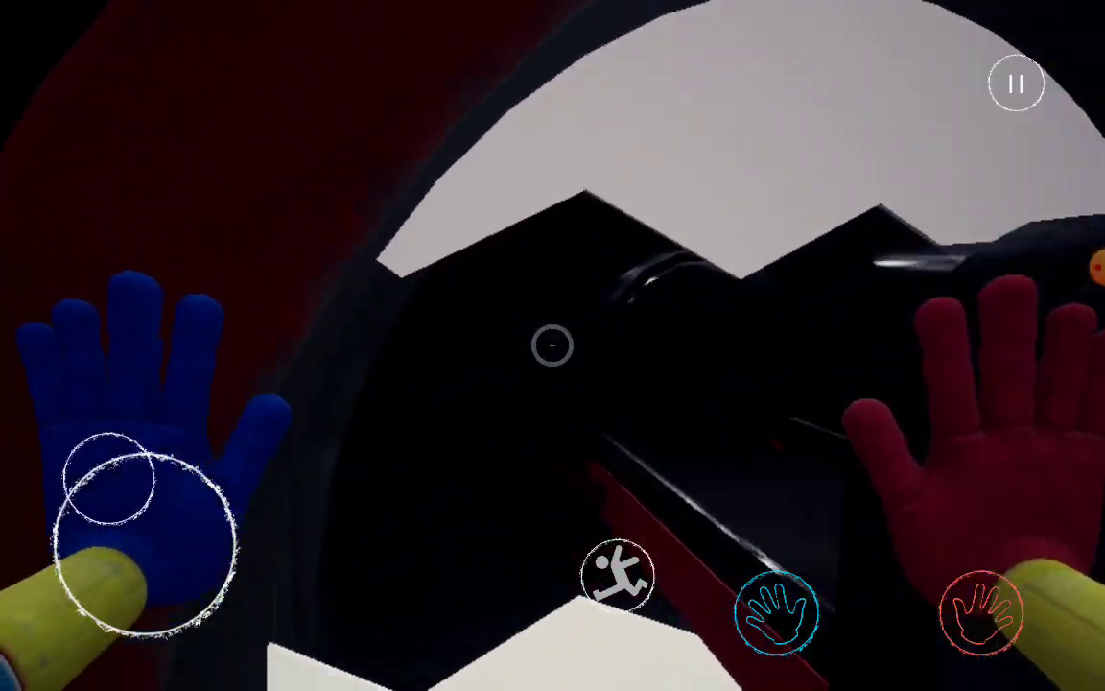
mouse_move(144, 537)
mouse_down()
mouse_move(192, 567)
mouse_move(127, 604)
mouse_up()
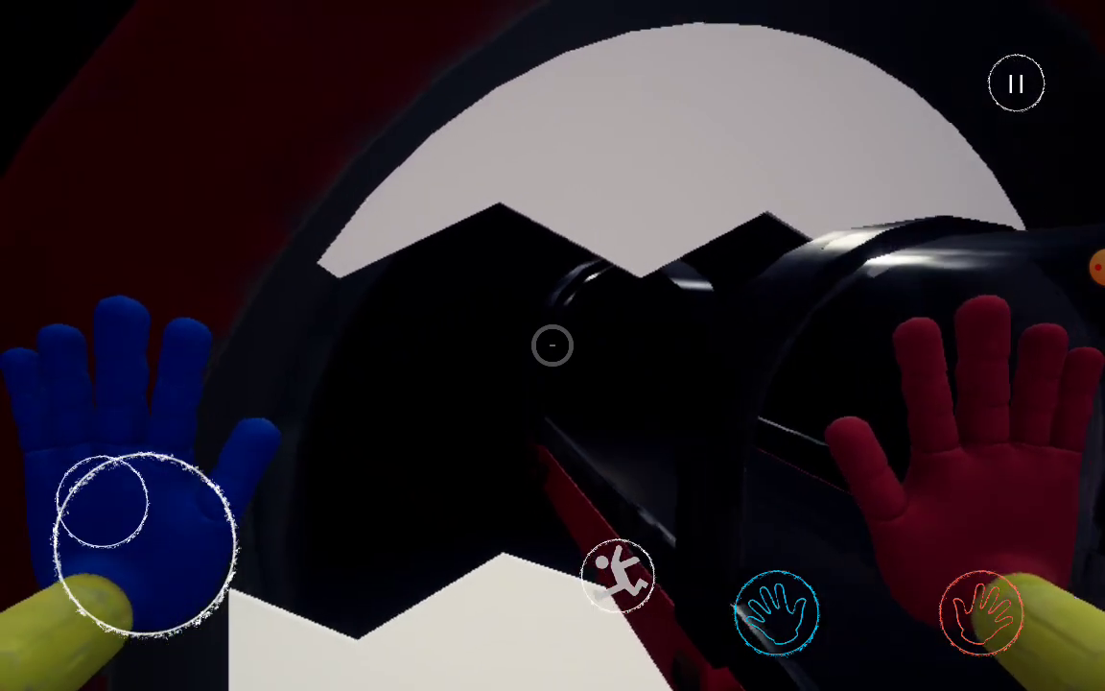
mouse_move(144, 537)
mouse_down()
mouse_move(135, 469)
mouse_move(149, 634)
mouse_up()
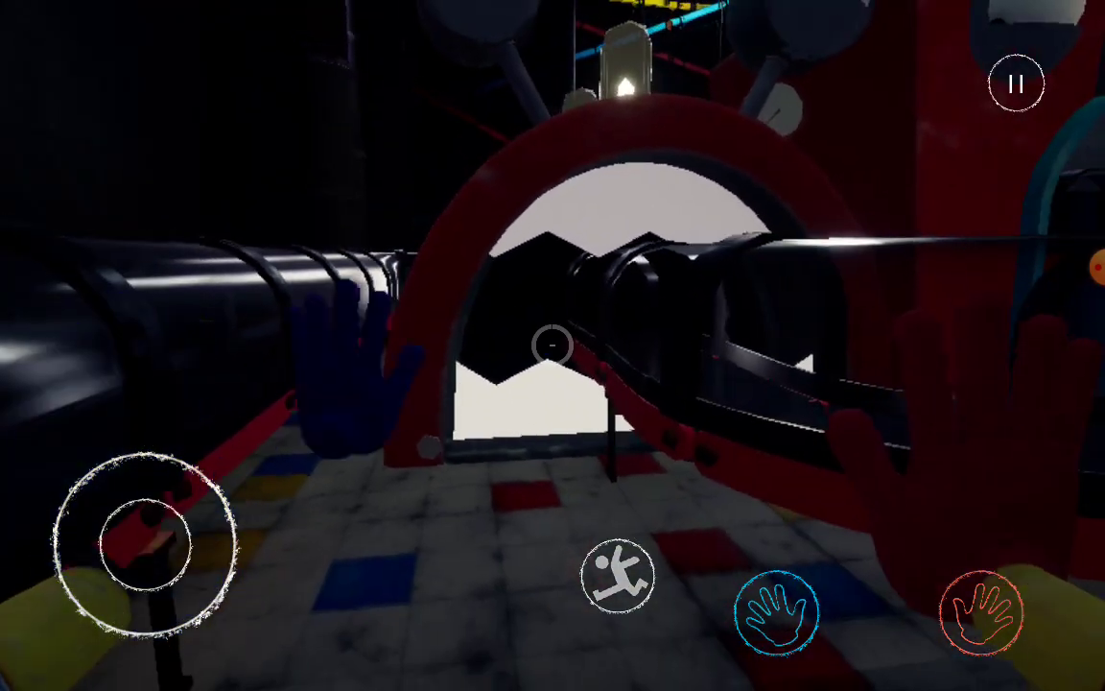
mouse_move(141, 581)
mouse_down()
mouse_move(144, 537)
mouse_move(149, 602)
mouse_move(144, 537)
mouse_up()
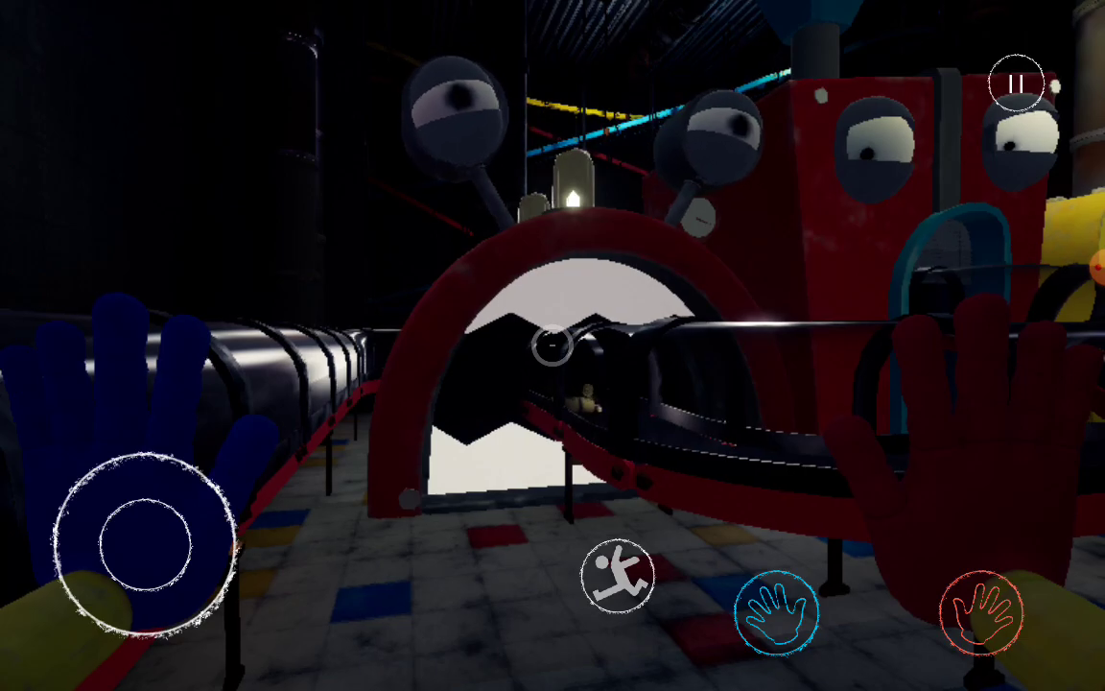
drag(146, 545, 216, 470)
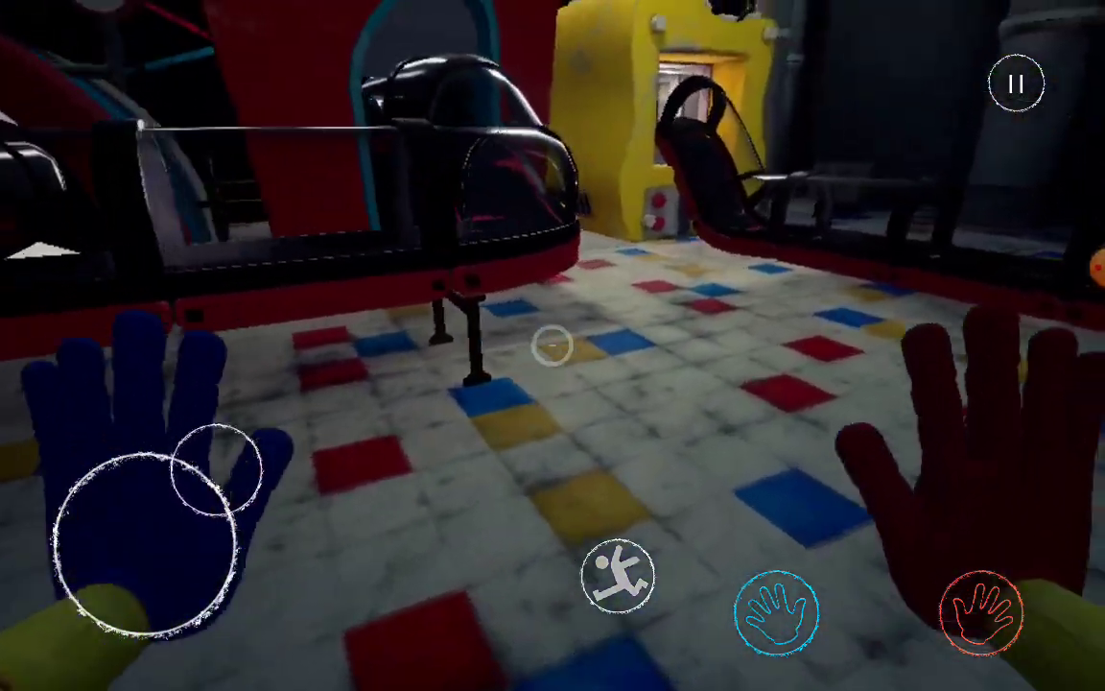
drag(216, 470, 210, 459)
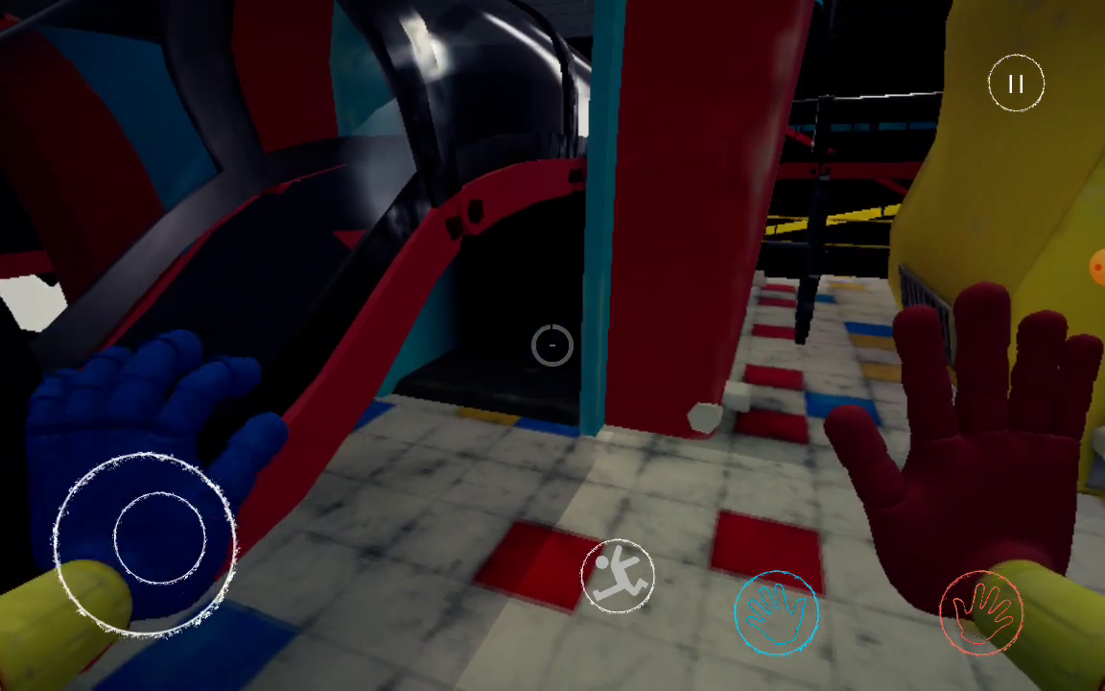
click(777, 612)
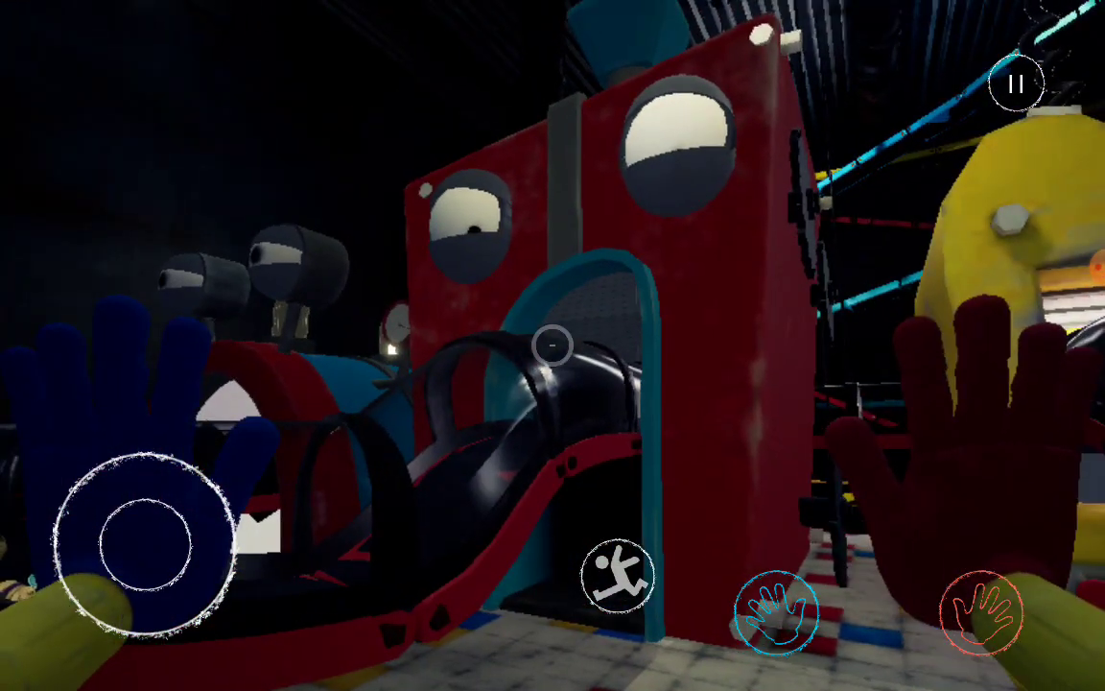
Pass the red train and yellow figure, then go through the yellow doorway into the tiled room.
mouse_move(146, 542)
mouse_down()
mouse_move(173, 474)
mouse_move(170, 443)
mouse_move(165, 513)
mouse_move(185, 525)
mouse_move(116, 537)
mouse_move(154, 544)
mouse_move(141, 530)
mouse_move(152, 548)
mouse_move(160, 525)
mouse_up()
drag(729, 383, 768, 384)
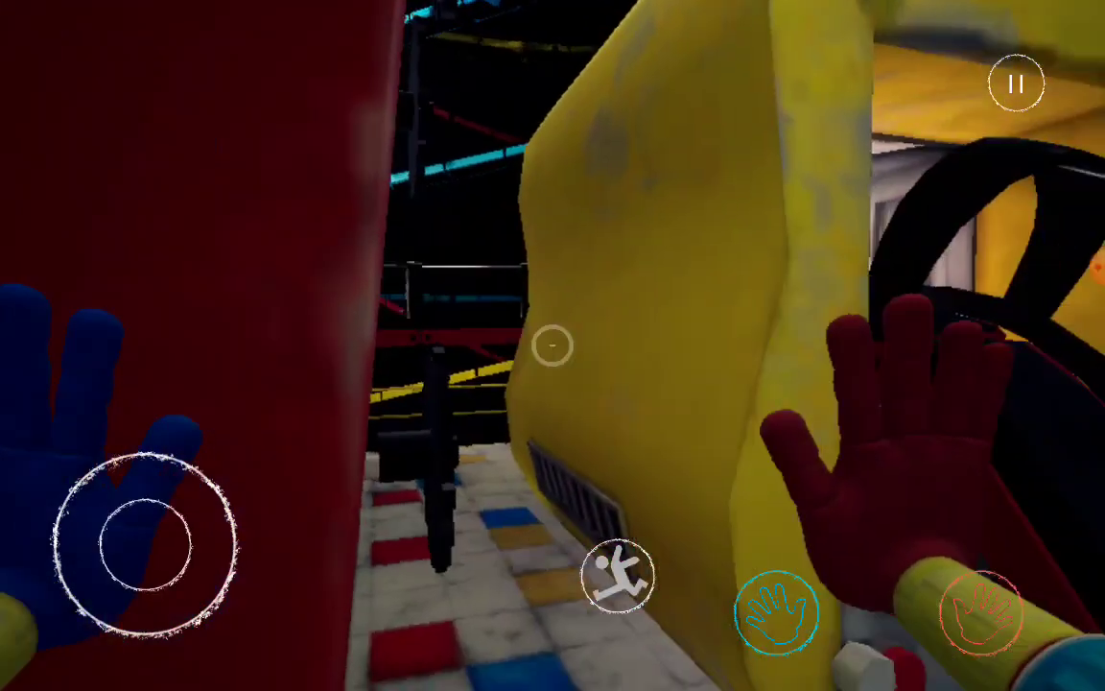
mouse_move(144, 531)
mouse_down()
mouse_move(152, 424)
mouse_move(79, 464)
mouse_move(148, 472)
mouse_up()
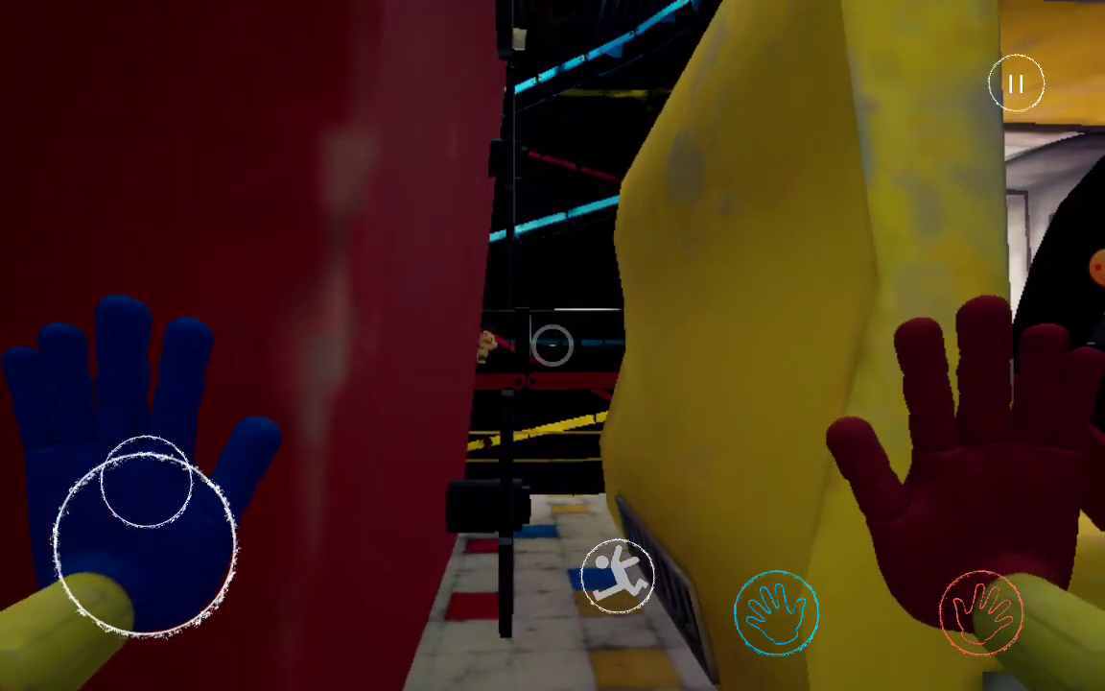
drag(768, 384, 672, 384)
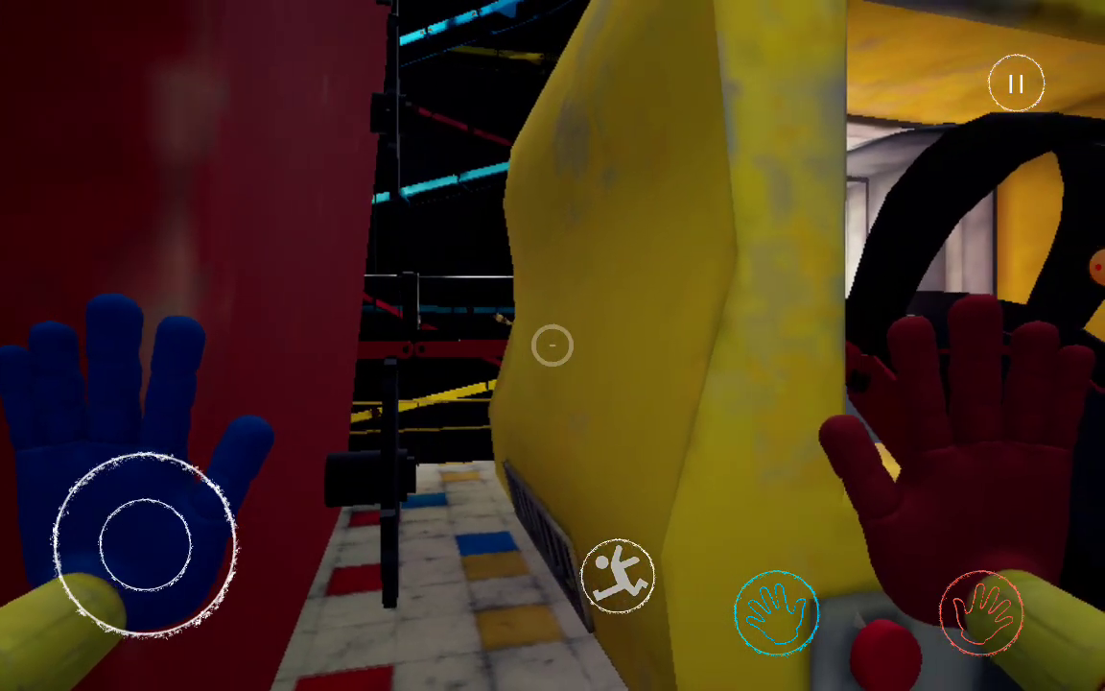
mouse_move(144, 544)
mouse_down()
mouse_move(233, 555)
mouse_move(144, 544)
mouse_up()
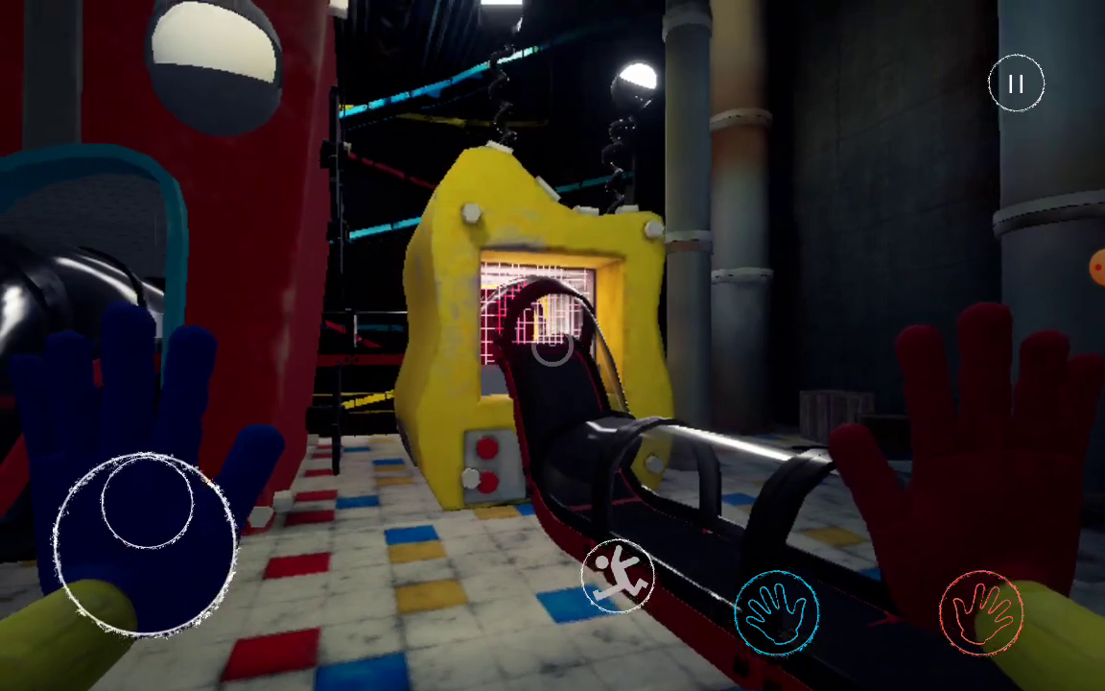
mouse_move(123, 592)
mouse_down()
mouse_move(158, 455)
mouse_move(146, 544)
mouse_move(157, 456)
mouse_up()
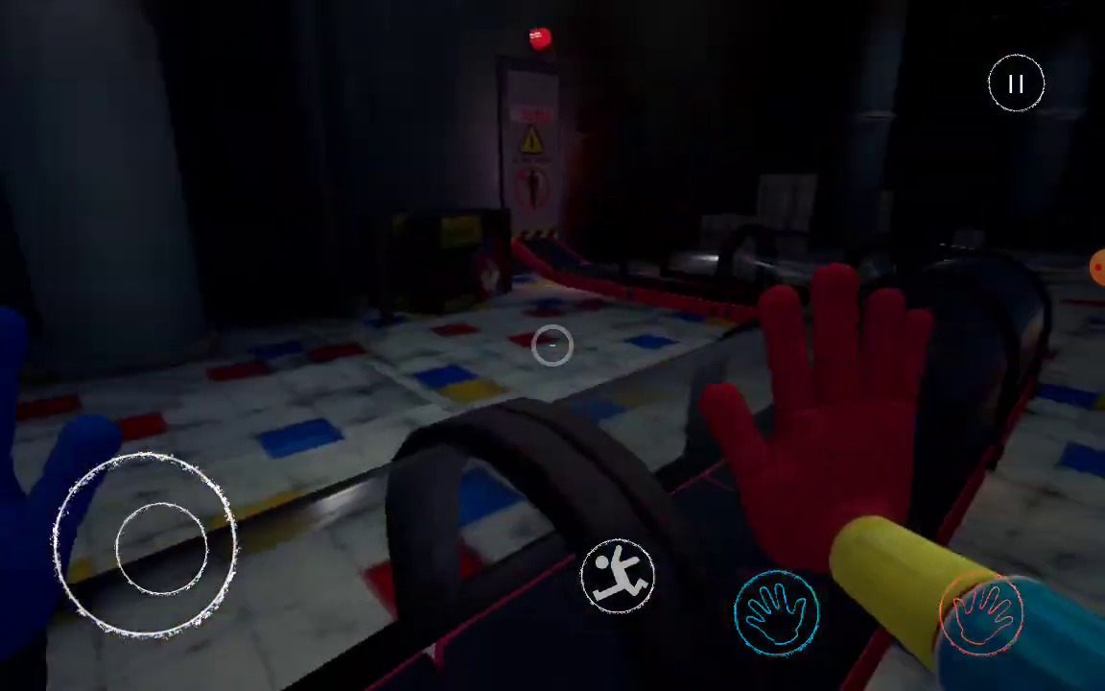
mouse_move(146, 544)
mouse_down()
mouse_move(193, 452)
mouse_move(199, 474)
mouse_up()
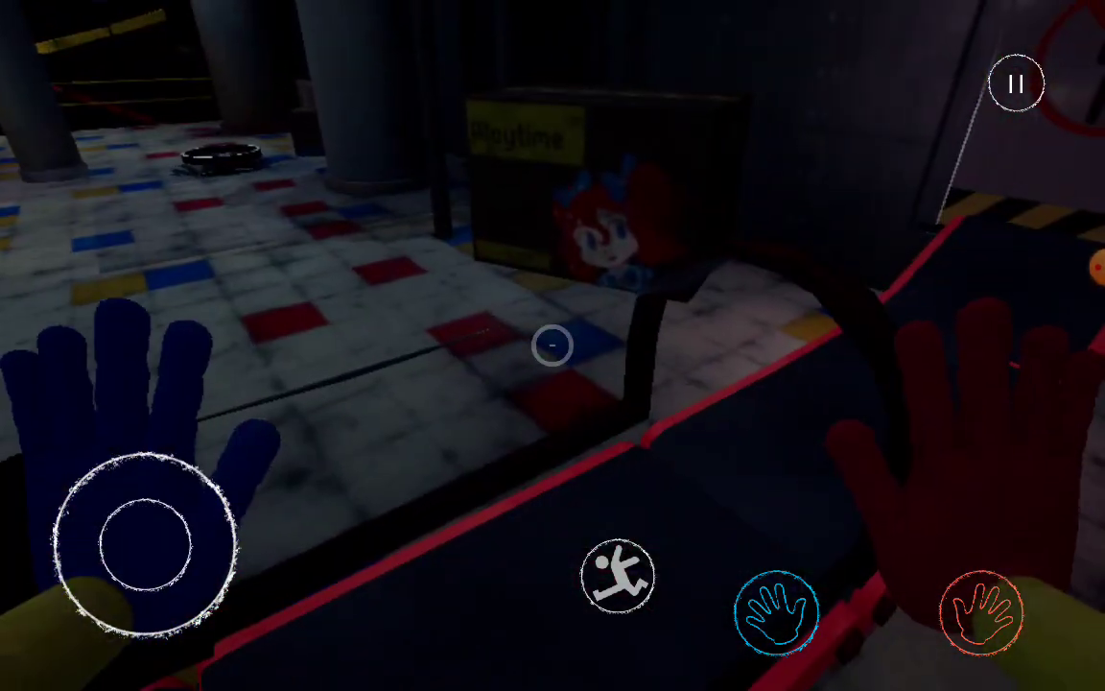
mouse_move(146, 544)
mouse_down()
mouse_move(72, 487)
mouse_move(143, 531)
mouse_move(160, 495)
mouse_move(154, 507)
mouse_up()
mouse_move(200, 540)
mouse_down()
mouse_move(82, 474)
mouse_move(134, 440)
mouse_up()
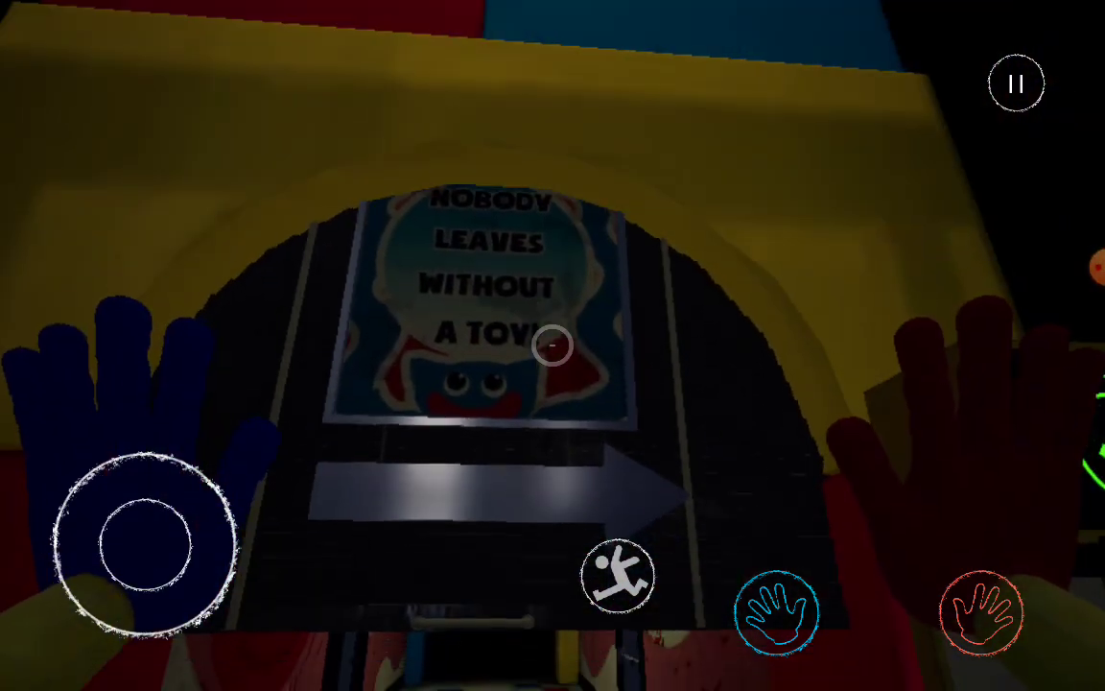
Walk through the arch down the corridor and back away from Huggy Wuggy.
drag(107, 566, 124, 444)
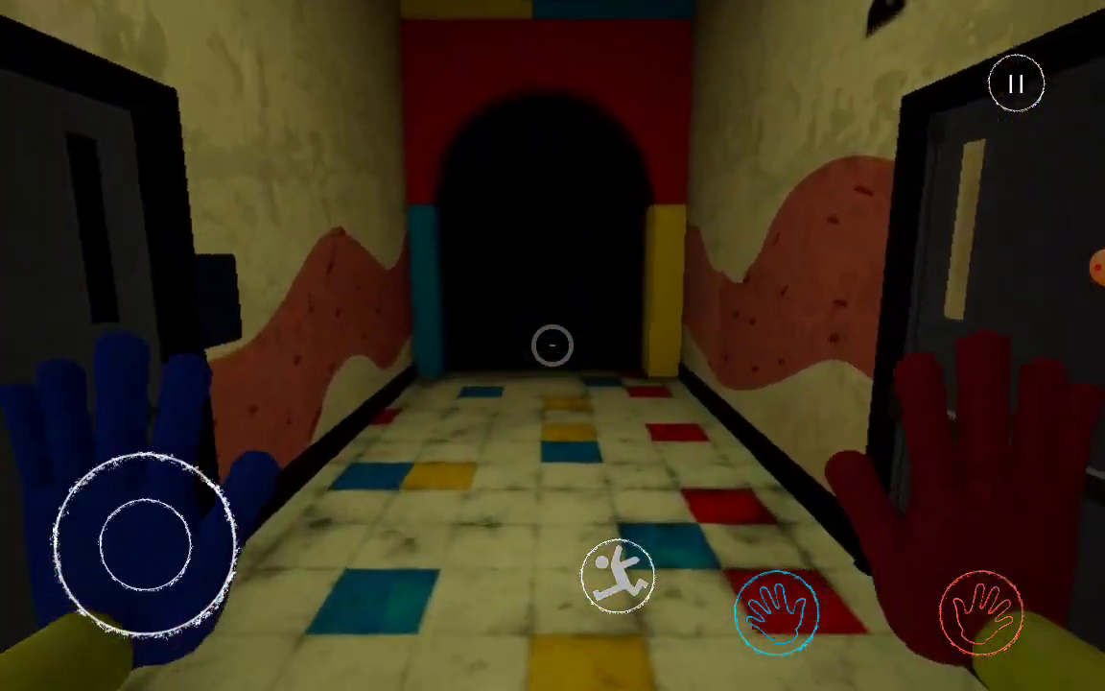
drag(144, 544, 132, 439)
drag(144, 531, 95, 444)
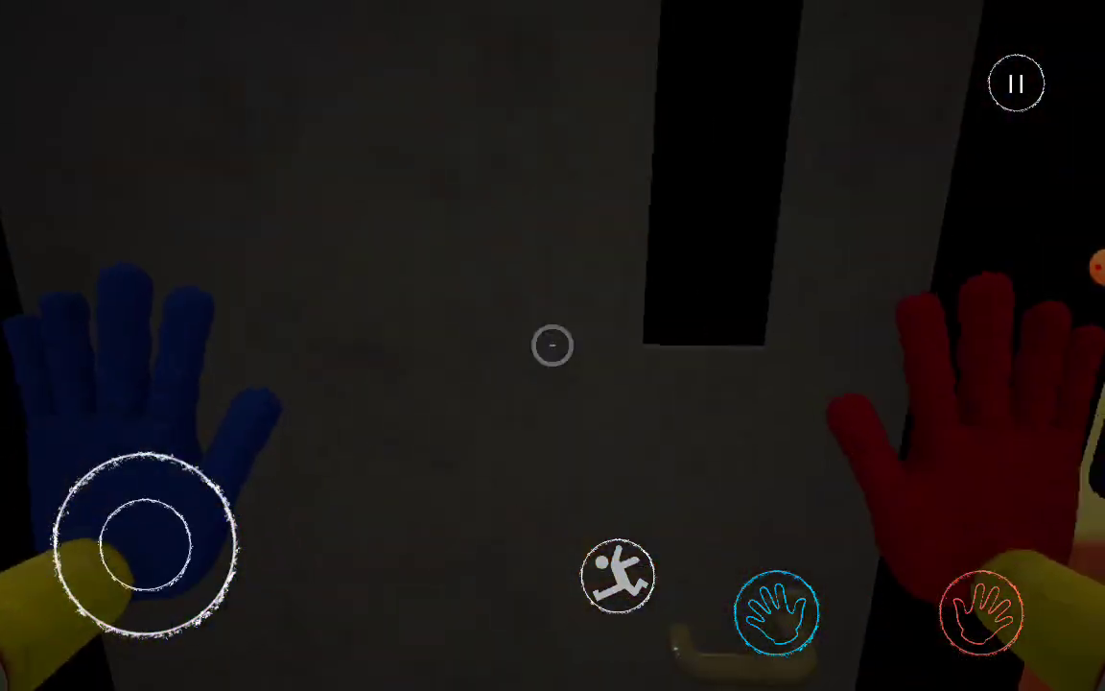
mouse_move(143, 531)
mouse_down()
mouse_move(137, 439)
mouse_move(197, 451)
mouse_move(165, 456)
mouse_move(116, 636)
mouse_move(136, 642)
mouse_move(112, 636)
mouse_up()
drag(144, 537, 104, 636)
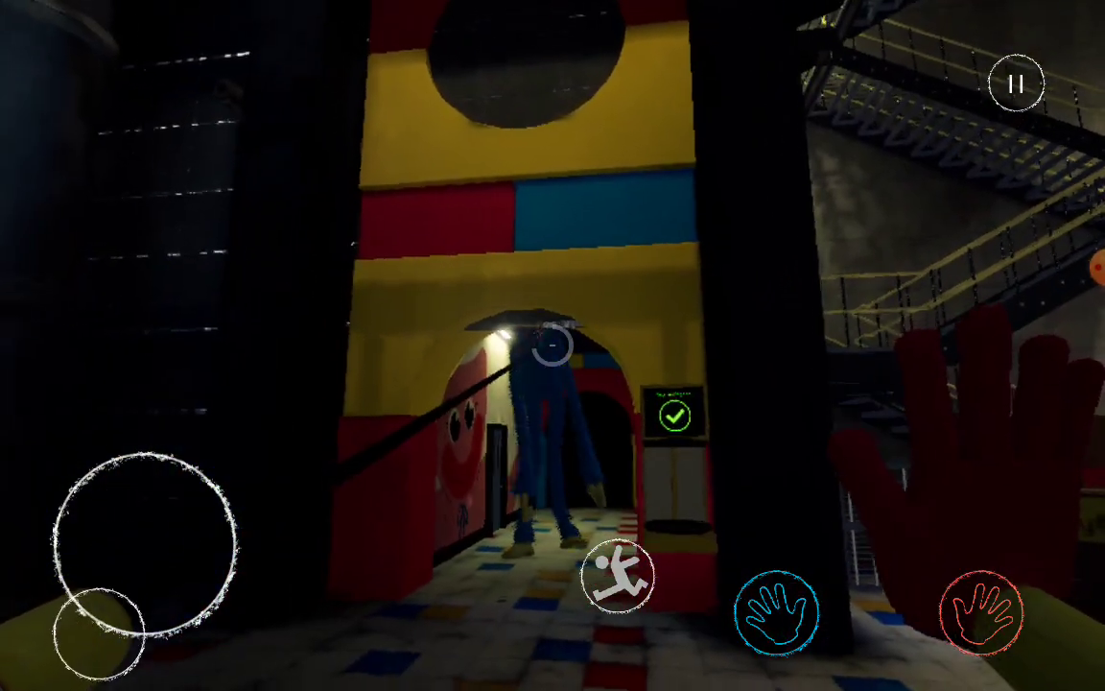
mouse_move(140, 560)
mouse_down()
mouse_move(133, 439)
mouse_move(176, 445)
mouse_up()
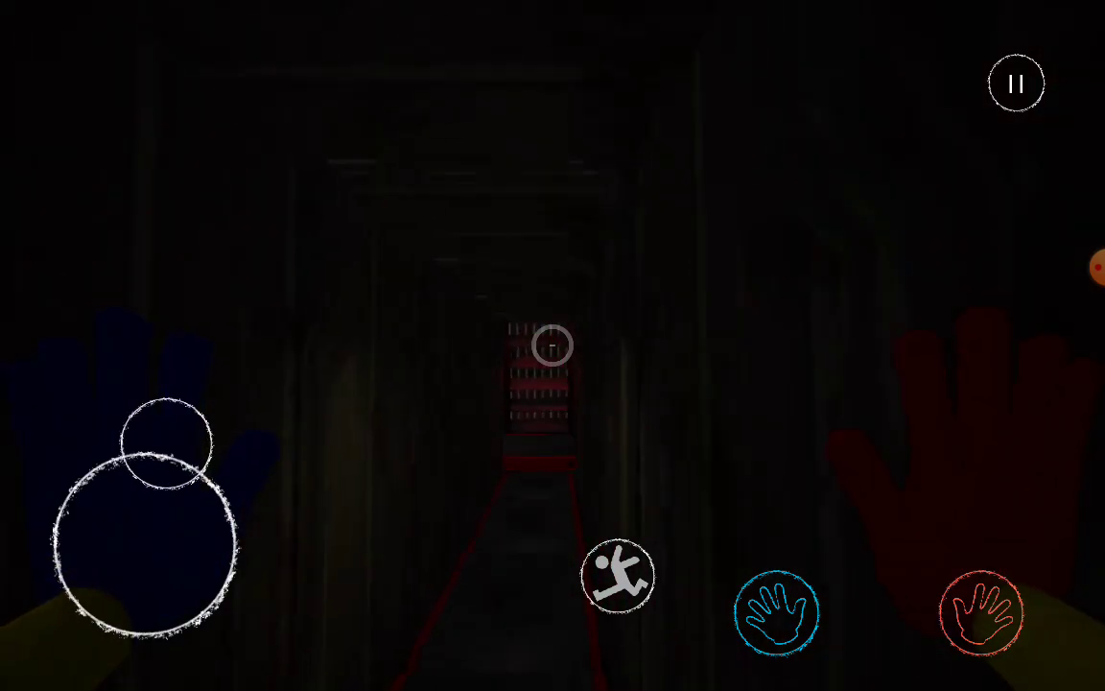
Follow the red-lined corridor to the wall by the stairs, keeping Huggy Wuggy in view.
mouse_move(163, 441)
mouse_down()
mouse_move(106, 451)
mouse_move(155, 441)
mouse_move(130, 442)
mouse_move(152, 424)
mouse_move(188, 451)
mouse_up()
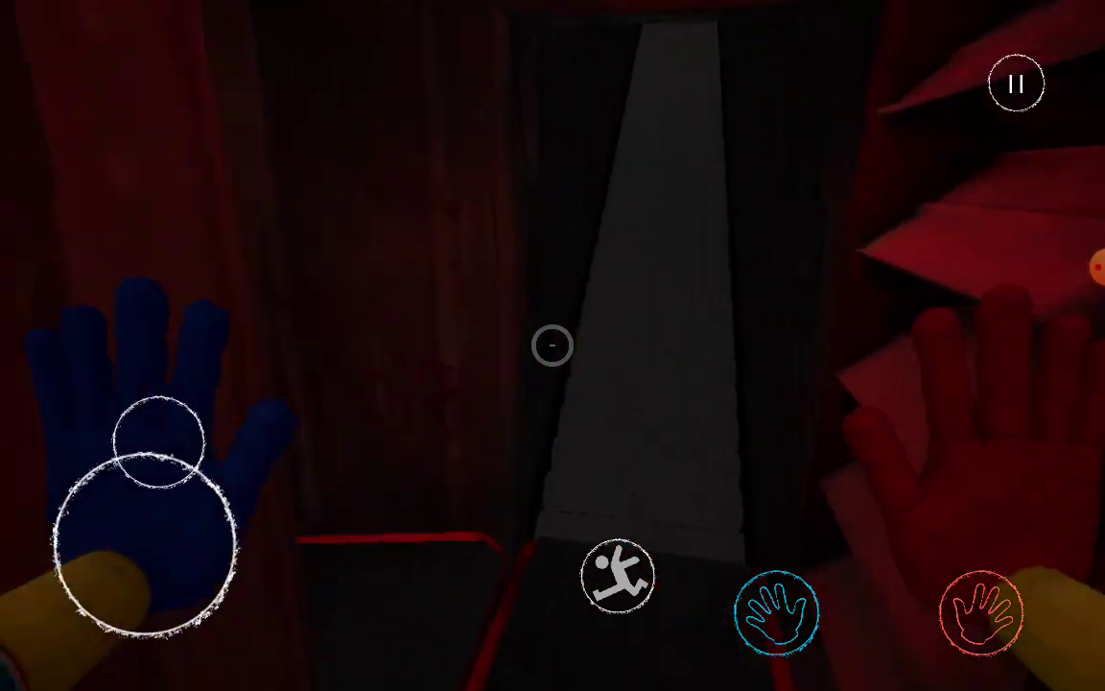
mouse_move(158, 439)
mouse_down()
mouse_move(106, 444)
mouse_move(133, 441)
mouse_up()
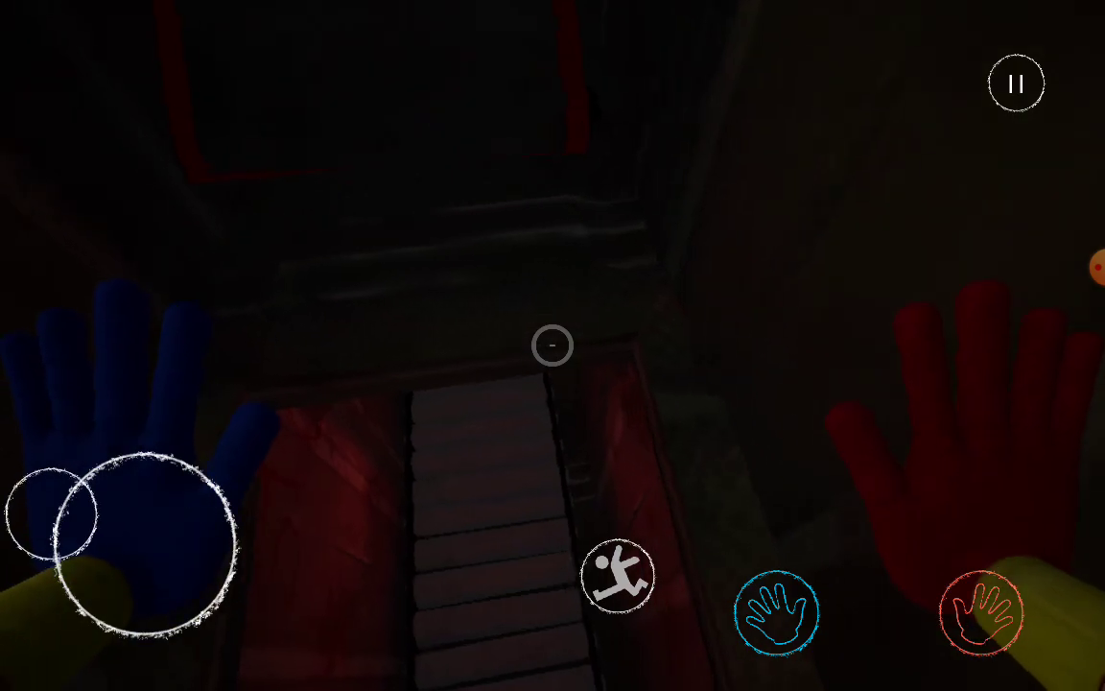
mouse_move(51, 514)
mouse_down()
mouse_move(124, 439)
mouse_move(163, 443)
mouse_up()
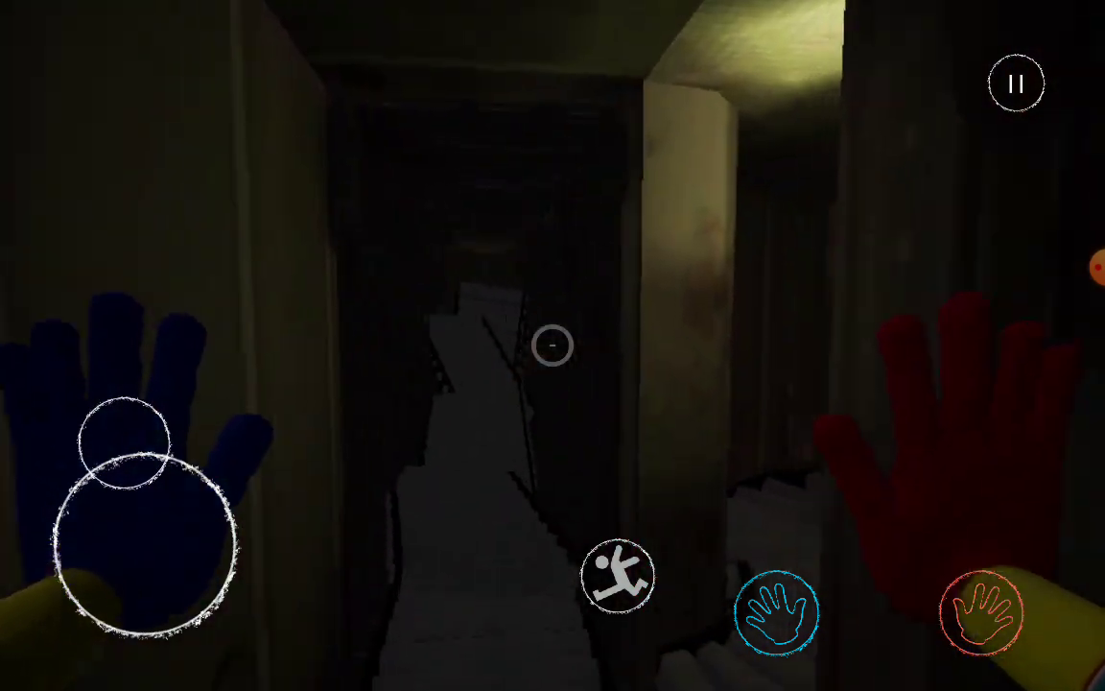
mouse_move(127, 442)
mouse_down()
mouse_move(66, 469)
mouse_move(94, 454)
mouse_up()
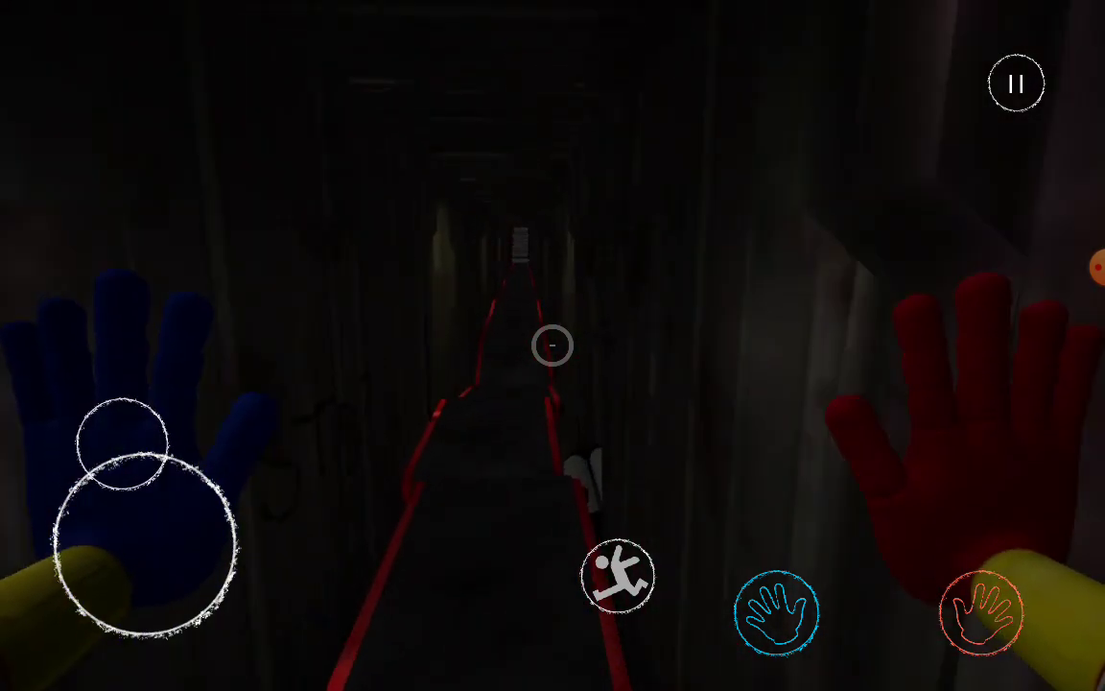
mouse_move(98, 452)
mouse_down()
mouse_move(135, 439)
mouse_move(124, 442)
mouse_up()
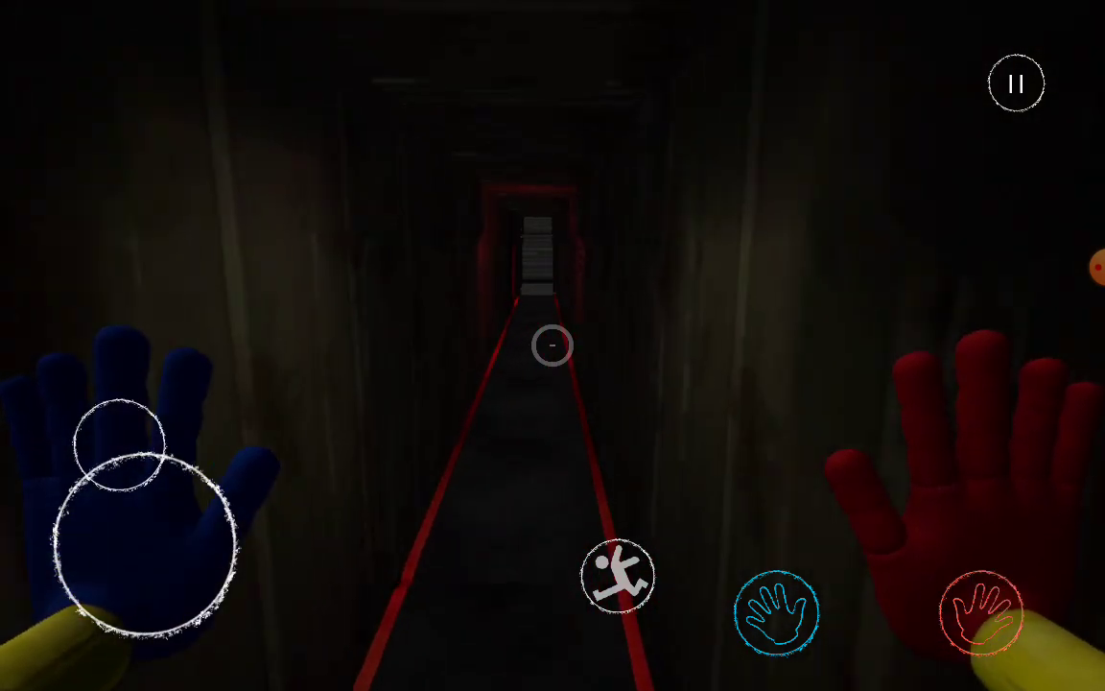
drag(119, 445, 154, 442)
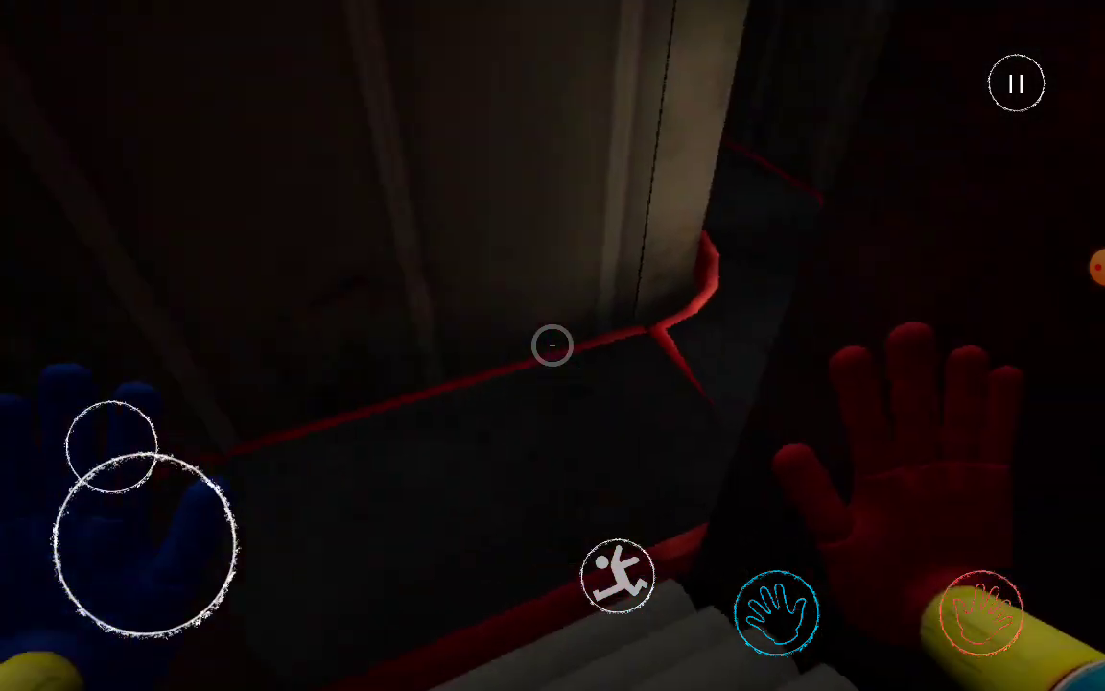
mouse_move(165, 441)
mouse_down()
mouse_move(159, 638)
mouse_move(145, 545)
mouse_up()
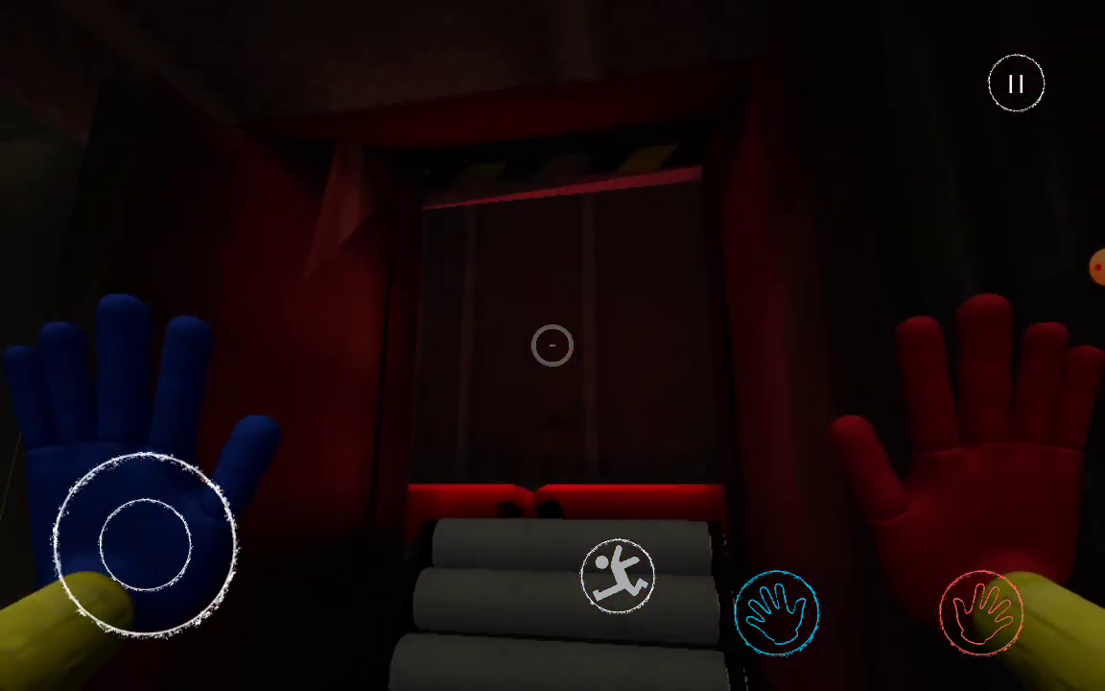
mouse_move(145, 545)
mouse_down()
mouse_move(143, 441)
mouse_move(176, 542)
mouse_move(155, 444)
mouse_up()
mouse_move(162, 557)
mouse_down()
mouse_move(145, 542)
mouse_move(168, 531)
mouse_move(135, 445)
mouse_move(118, 638)
mouse_move(94, 636)
mouse_move(79, 480)
mouse_move(86, 629)
mouse_move(136, 638)
mouse_move(79, 462)
mouse_move(74, 470)
mouse_move(140, 439)
mouse_move(121, 445)
mouse_move(128, 440)
mouse_move(165, 436)
mouse_move(152, 636)
mouse_move(185, 636)
mouse_move(150, 526)
mouse_up()
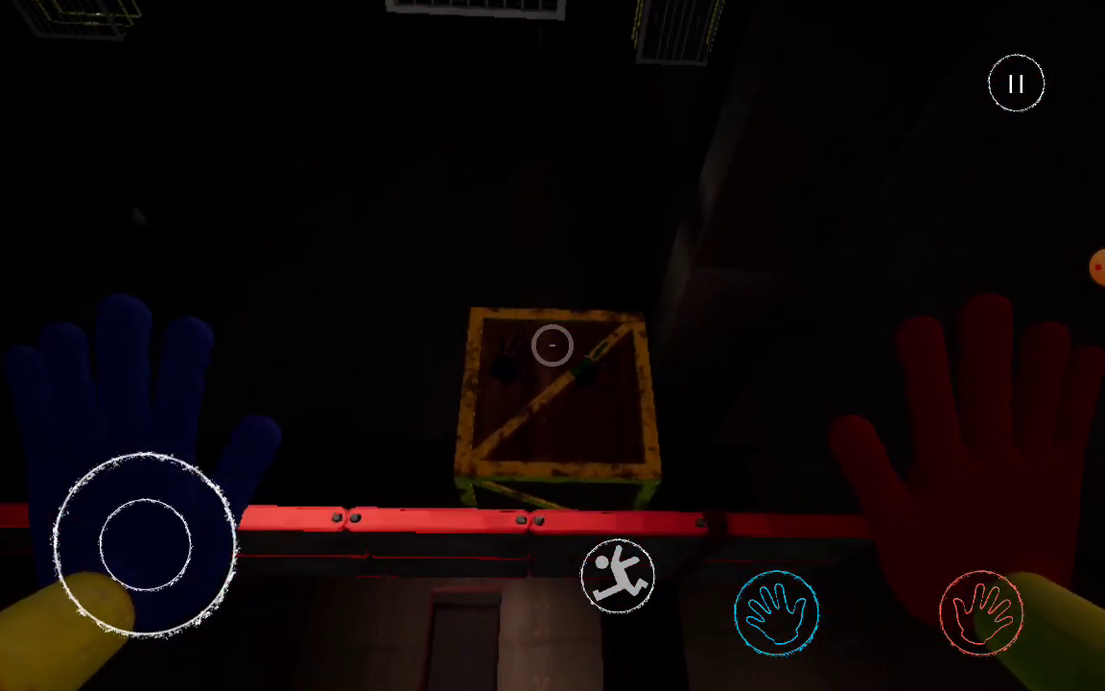
Watch the crate fall from the rail, then look up at the overhead pipes.
drag(164, 556, 145, 545)
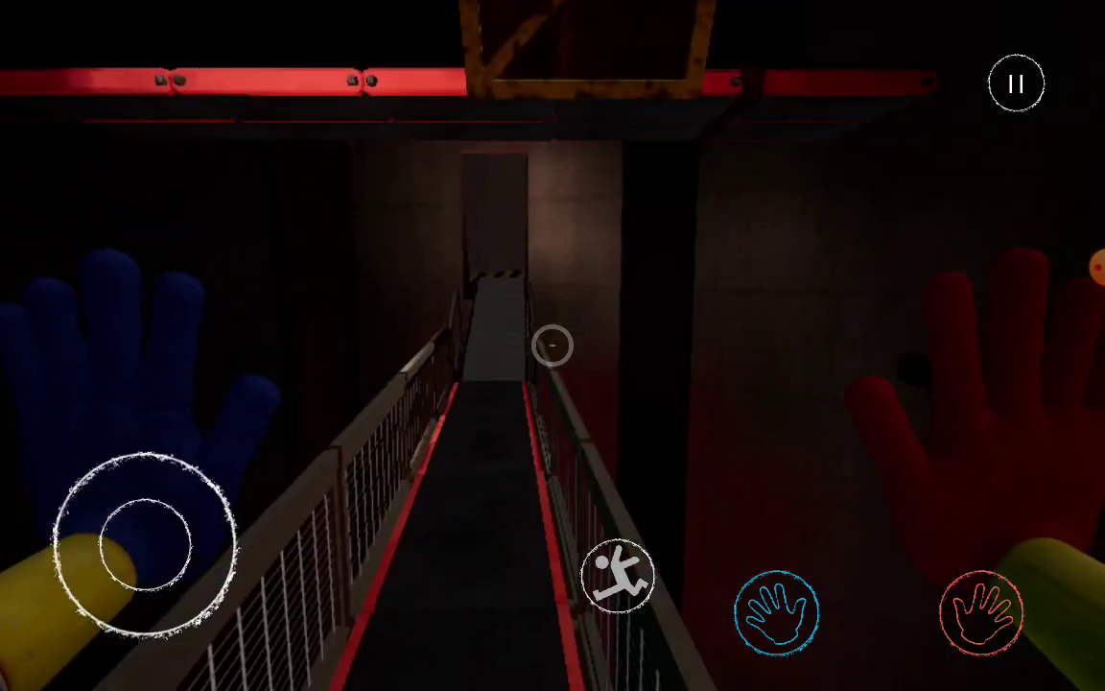
mouse_move(145, 544)
mouse_down()
mouse_move(94, 592)
mouse_move(182, 556)
mouse_move(148, 538)
mouse_move(138, 518)
mouse_move(148, 563)
mouse_move(153, 448)
mouse_up()
drag(767, 288, 767, 442)
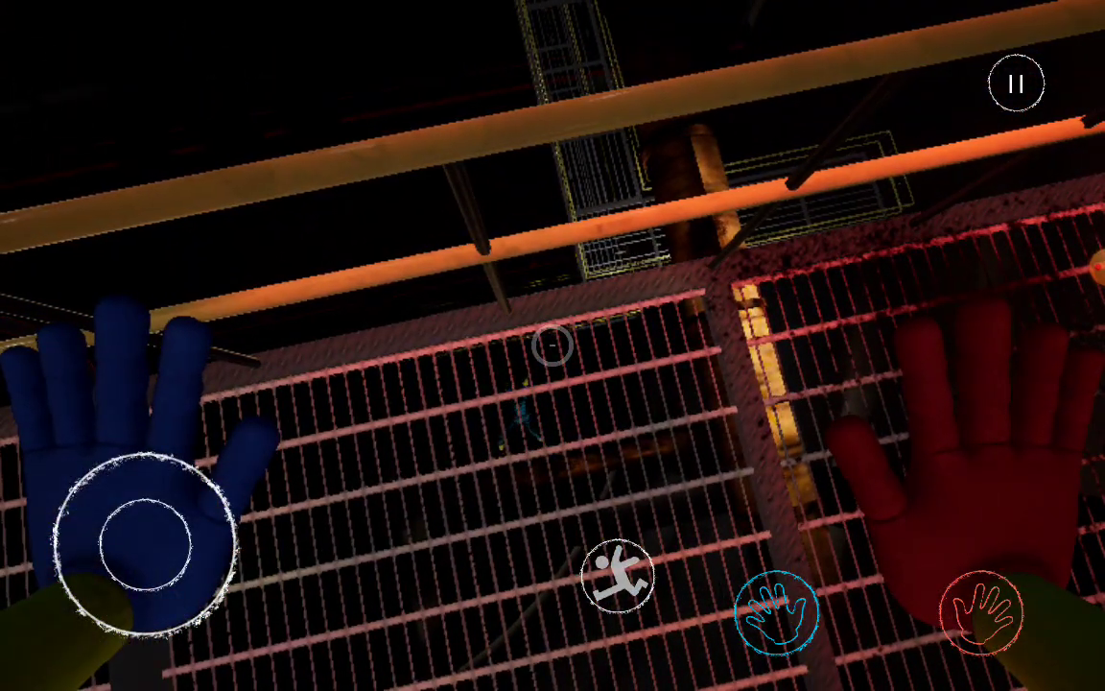
drag(768, 287, 748, 365)
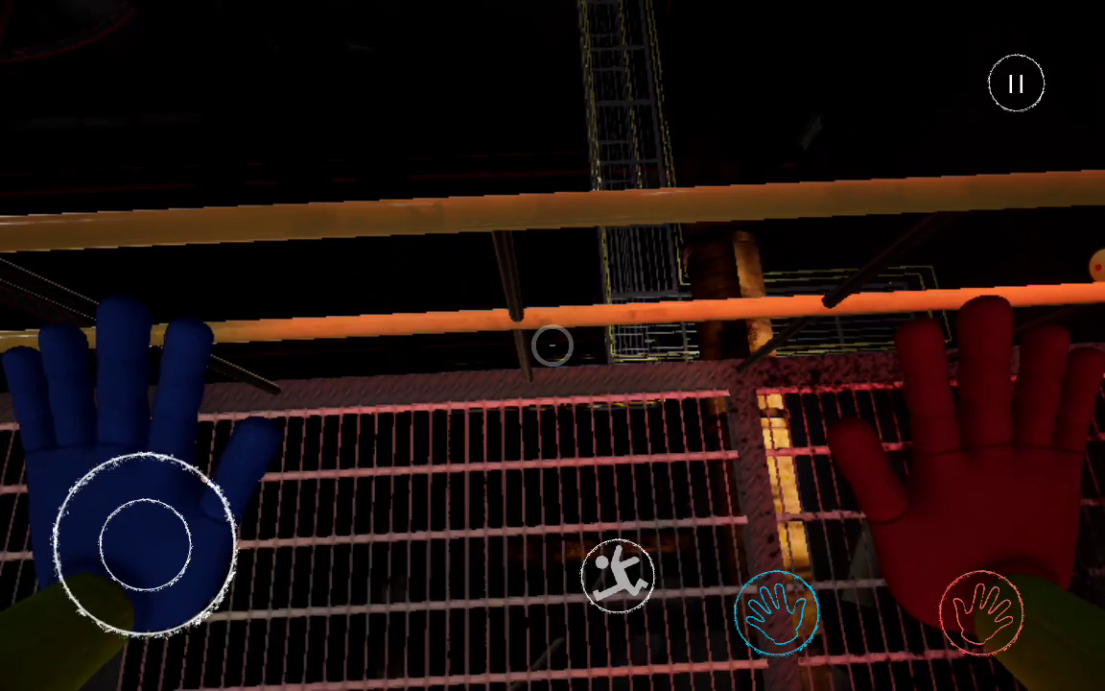
Walk along the walkway past the red-lit structure, continuing across the catwalks.
drag(768, 288, 624, 365)
mouse_move(143, 544)
mouse_down()
mouse_move(136, 439)
mouse_move(119, 444)
mouse_up()
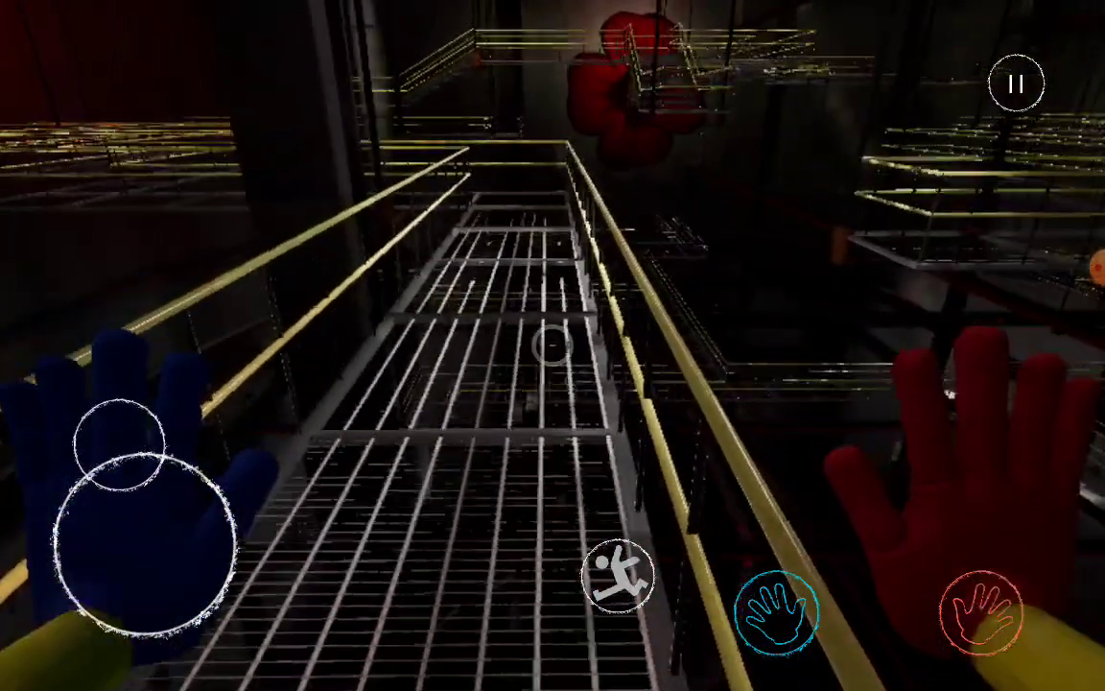
drag(143, 544, 154, 638)
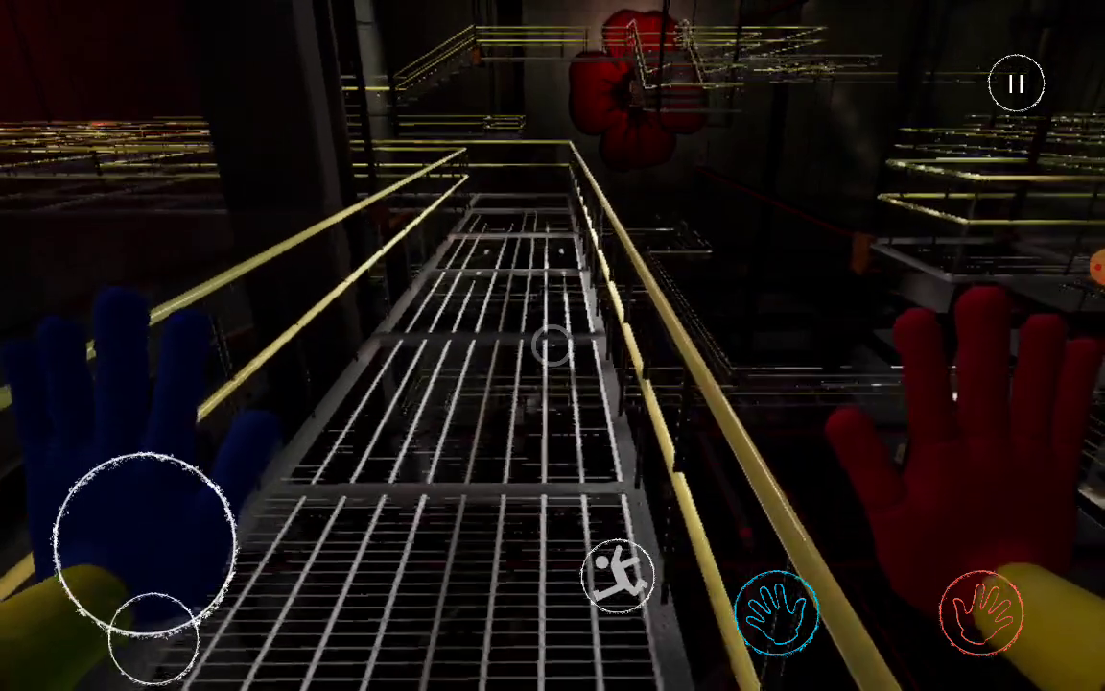
drag(768, 288, 748, 431)
drag(144, 543, 141, 604)
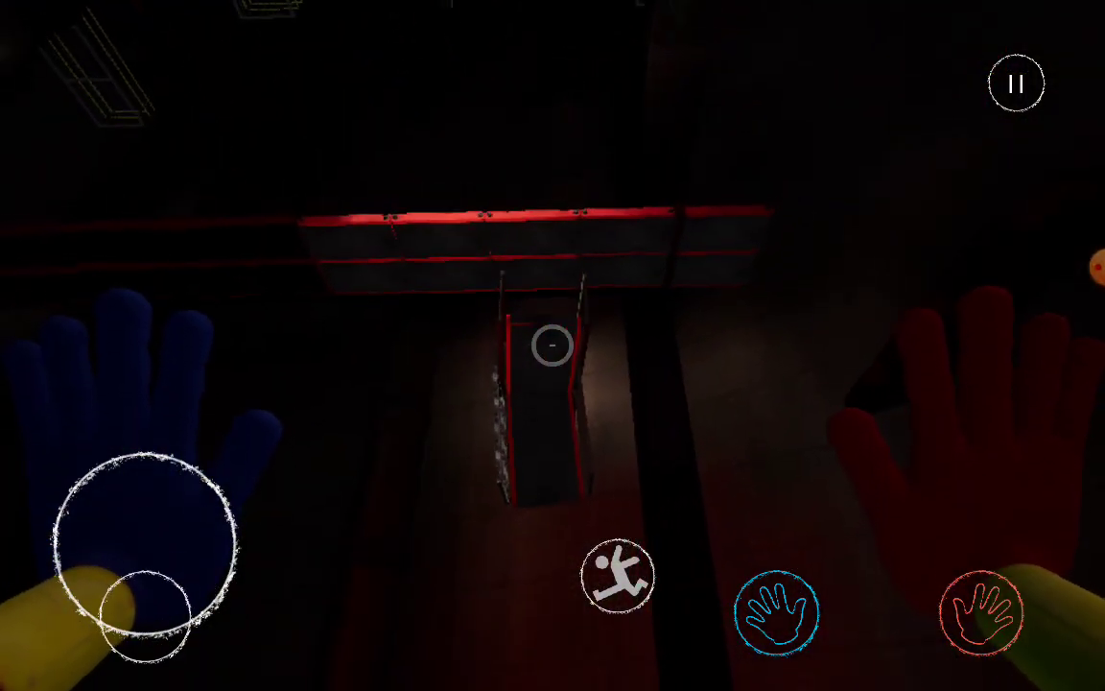
drag(768, 432, 767, 288)
drag(144, 544, 94, 493)
drag(768, 288, 768, 403)
drag(94, 493, 101, 451)
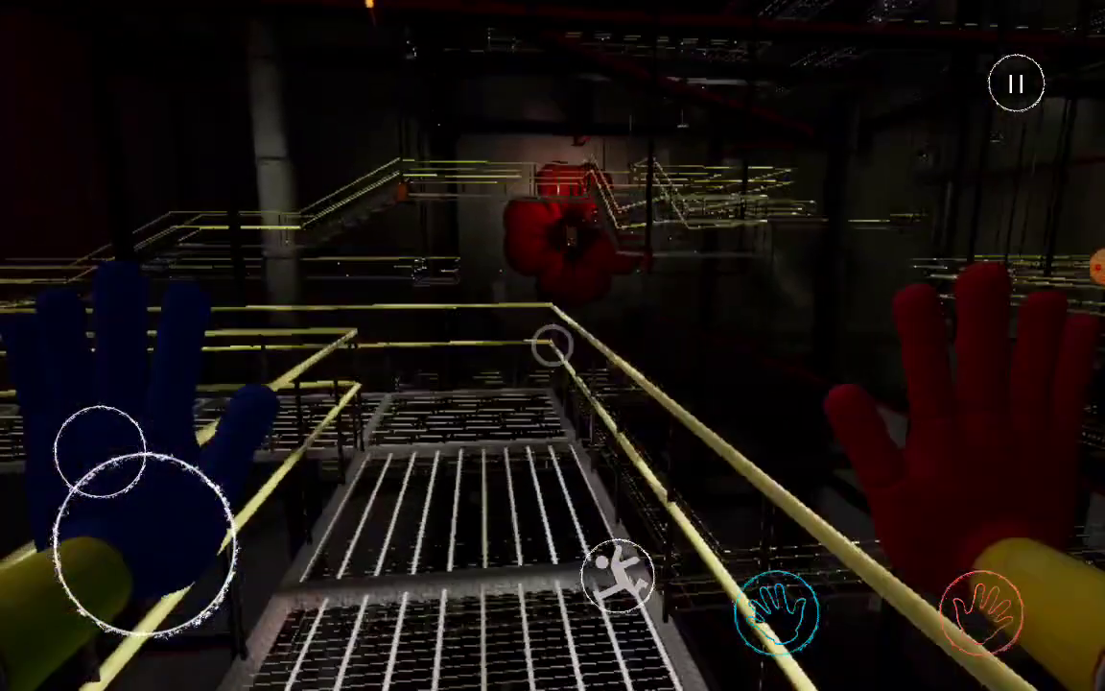
Follow the walkway left along the dark wall, checking the drop beside the railing.
drag(768, 384, 959, 384)
drag(101, 451, 106, 451)
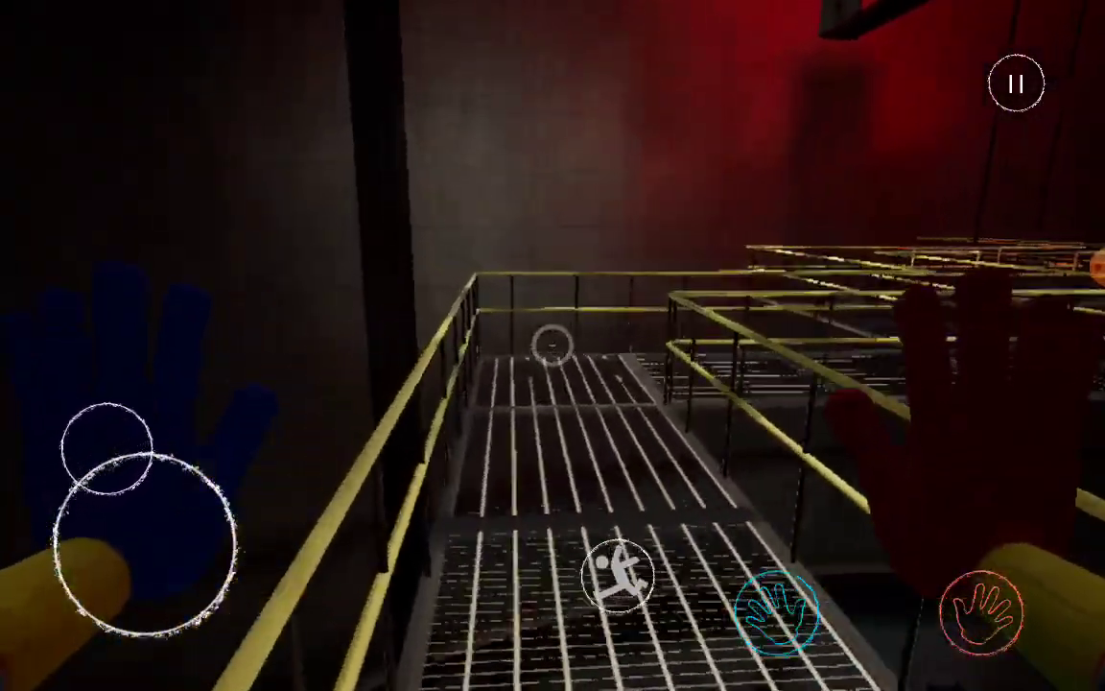
drag(767, 287, 767, 441)
drag(106, 451, 132, 442)
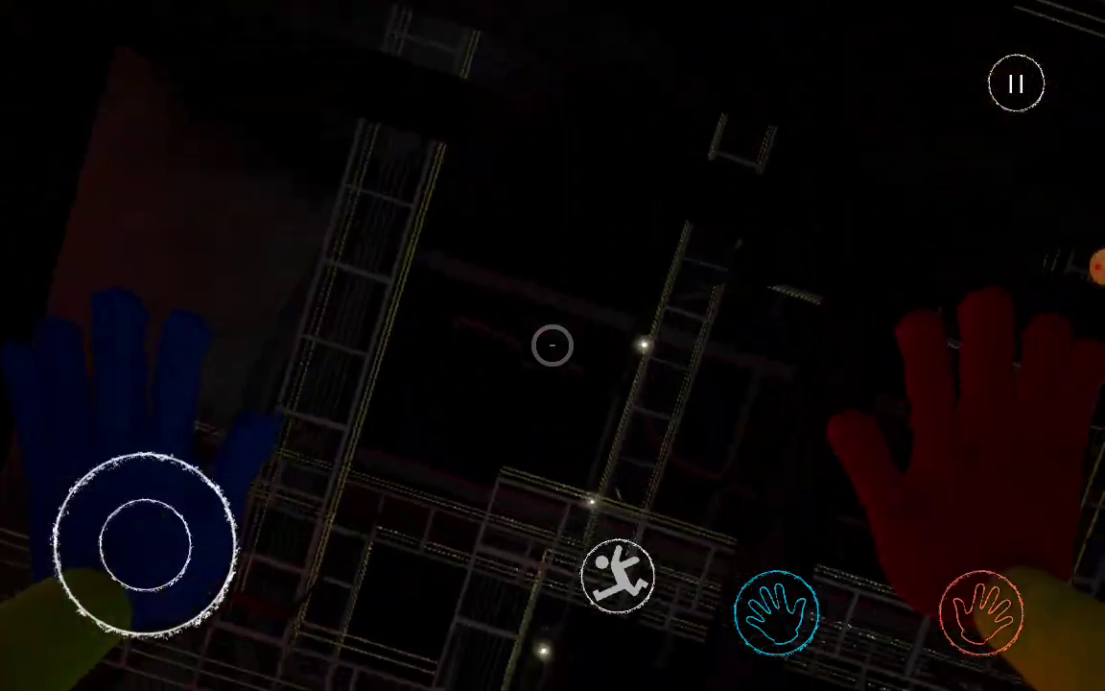
drag(768, 441, 767, 287)
drag(144, 544, 125, 566)
drag(768, 384, 623, 383)
drag(124, 566, 153, 469)
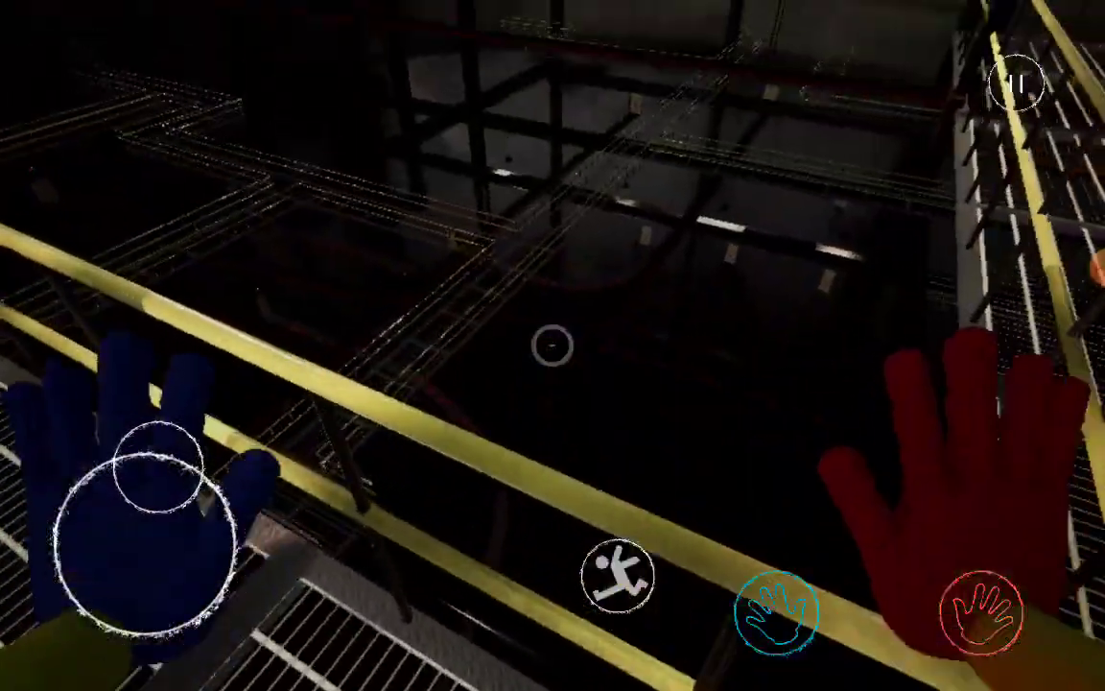
drag(624, 384, 816, 384)
Drop onto the lower grated walkway and follow it past the TV toward the door.
drag(146, 545, 129, 554)
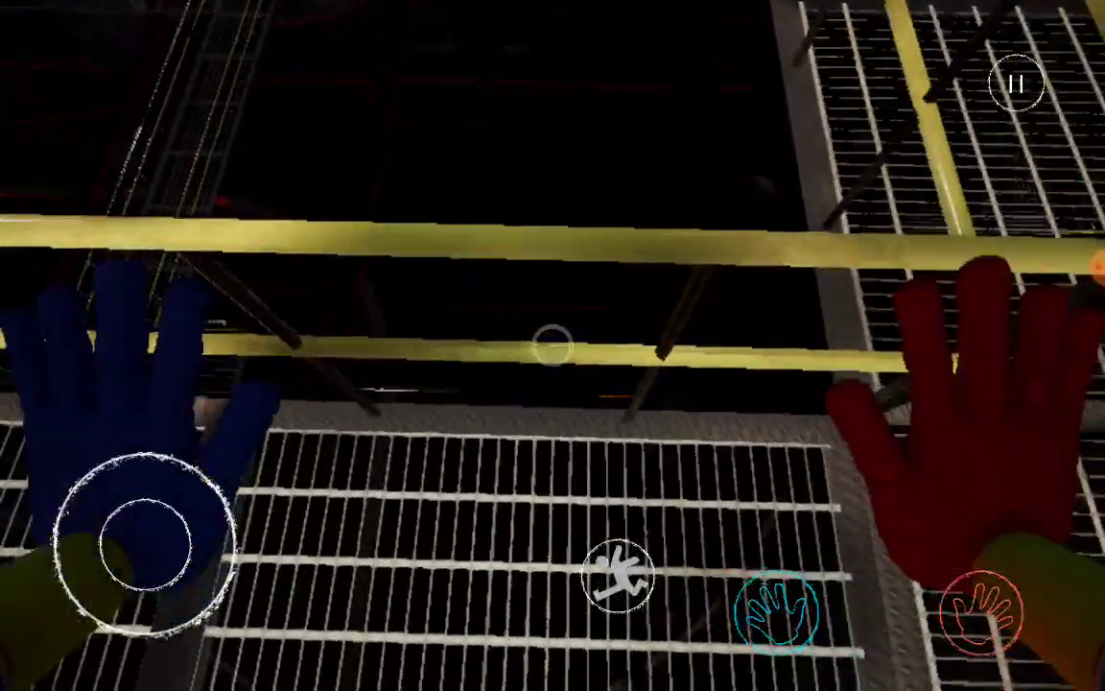
drag(767, 288, 767, 403)
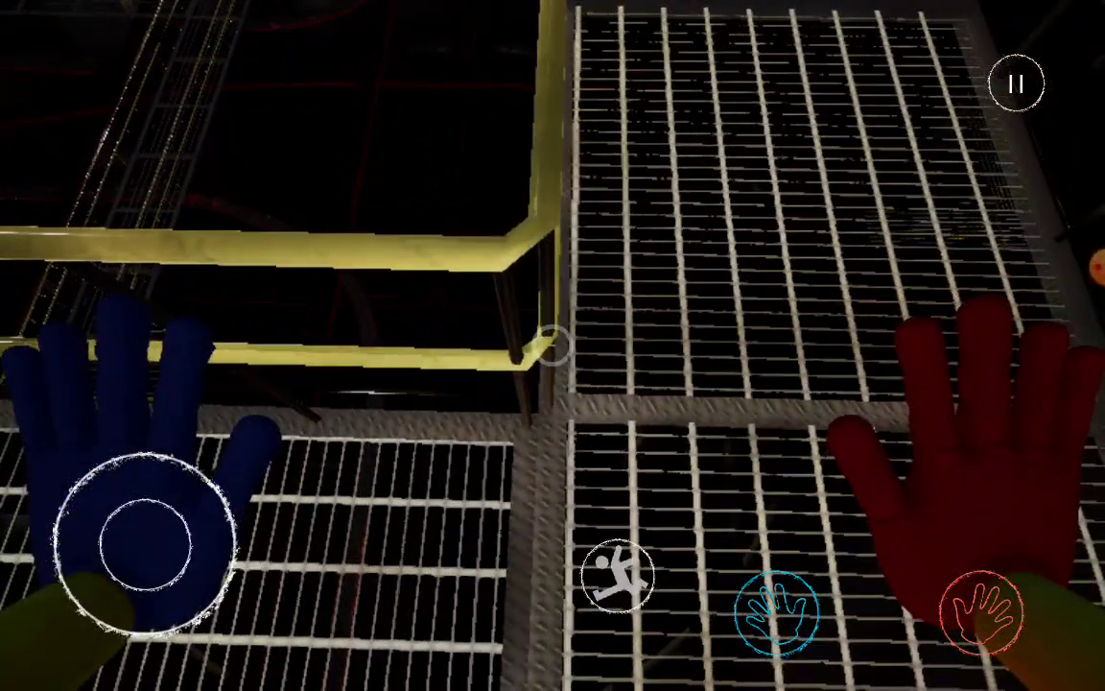
mouse_move(146, 545)
mouse_down()
mouse_move(111, 531)
mouse_move(152, 424)
mouse_move(112, 456)
mouse_move(101, 451)
mouse_move(91, 470)
mouse_move(129, 439)
mouse_move(183, 449)
mouse_up()
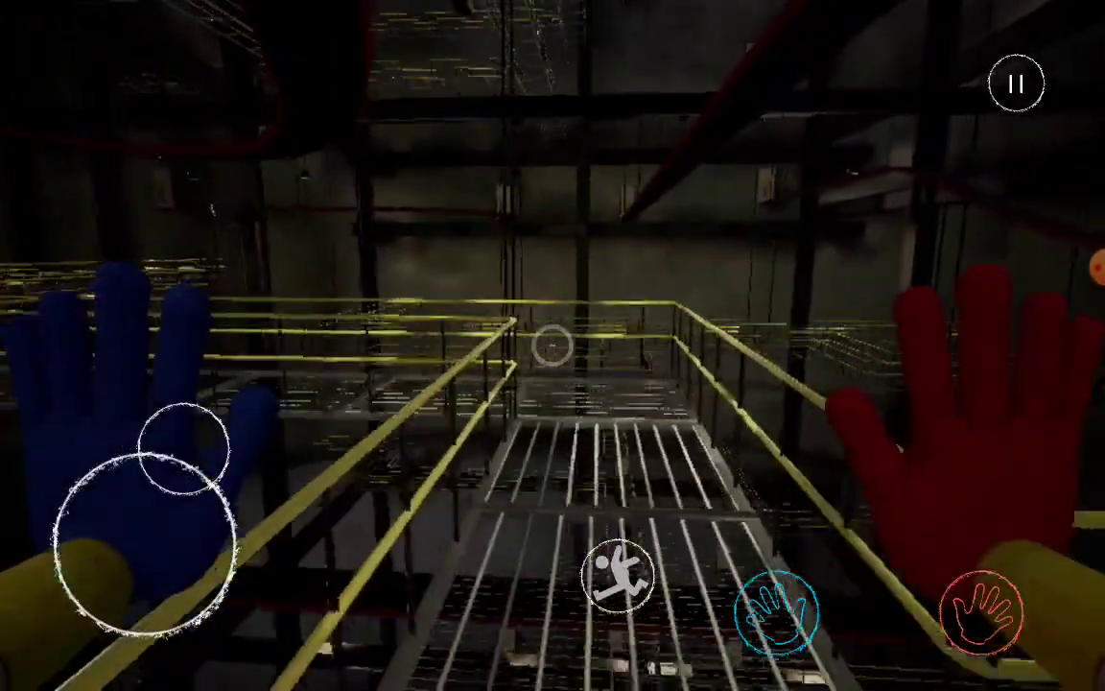
mouse_move(182, 449)
mouse_down()
mouse_move(224, 477)
mouse_move(134, 442)
mouse_move(143, 439)
mouse_move(88, 457)
mouse_move(203, 449)
mouse_move(108, 448)
mouse_move(156, 424)
mouse_move(247, 573)
mouse_up()
mouse_move(109, 566)
mouse_down()
mouse_move(141, 439)
mouse_move(119, 443)
mouse_move(144, 539)
mouse_move(113, 443)
mouse_move(136, 439)
mouse_move(99, 451)
mouse_move(183, 447)
mouse_up()
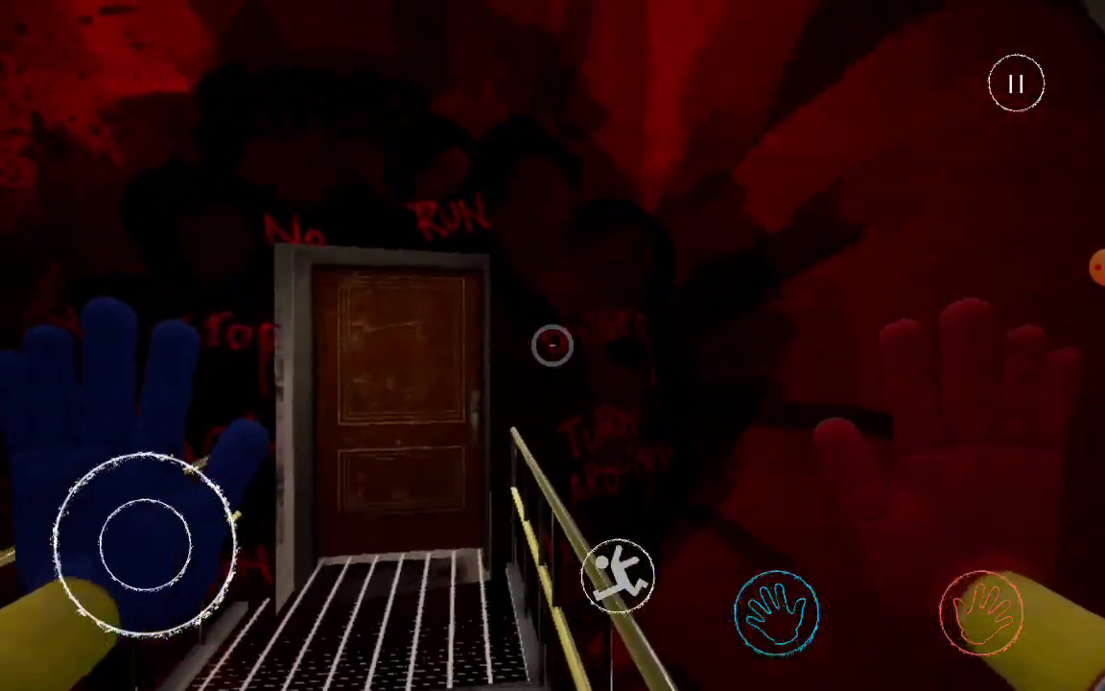
Pass through the wooden door, descend the stairs, and follow the lamp-lit corridors past the junction.
mouse_move(145, 544)
mouse_down()
mouse_move(173, 523)
mouse_move(182, 541)
mouse_up()
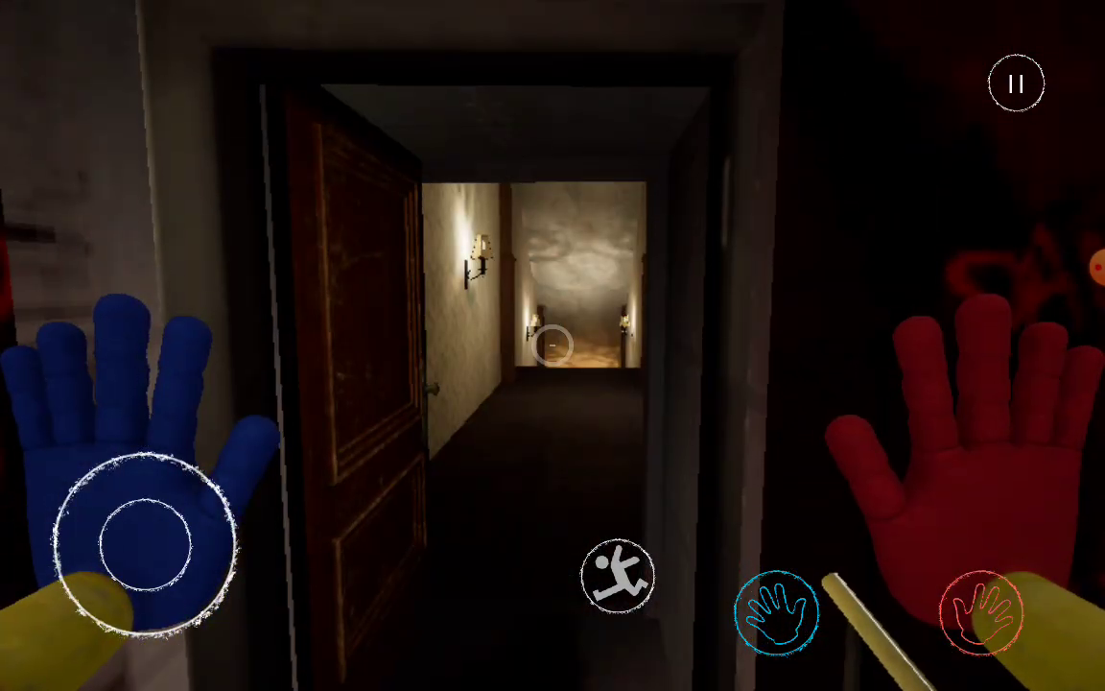
drag(146, 544, 156, 451)
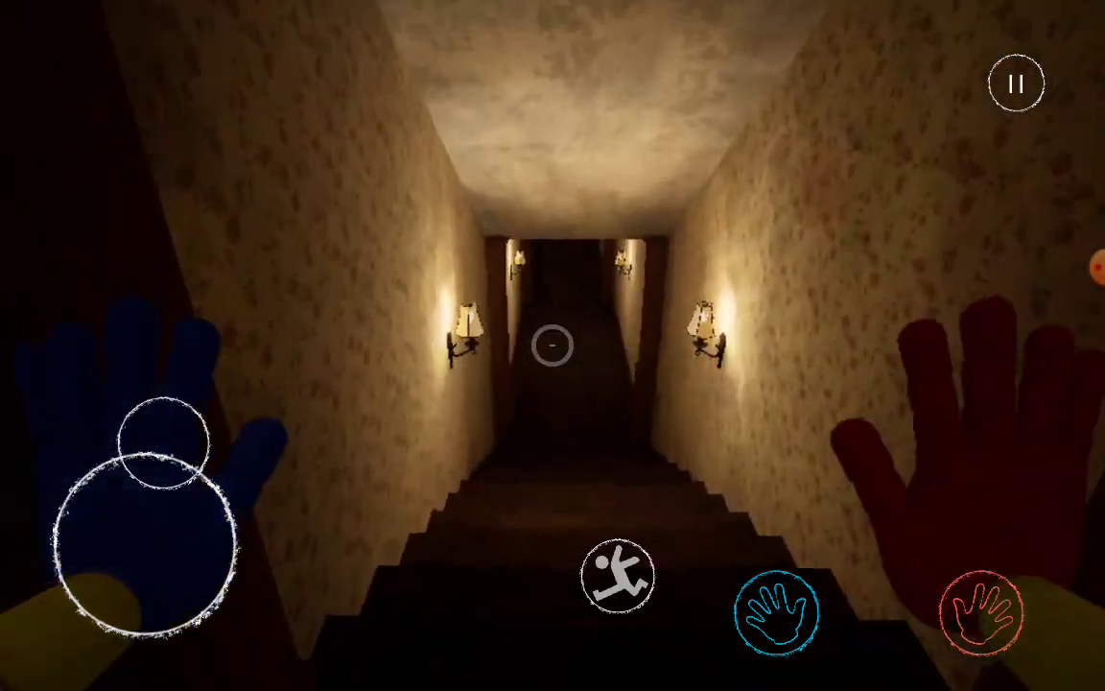
drag(163, 438, 146, 429)
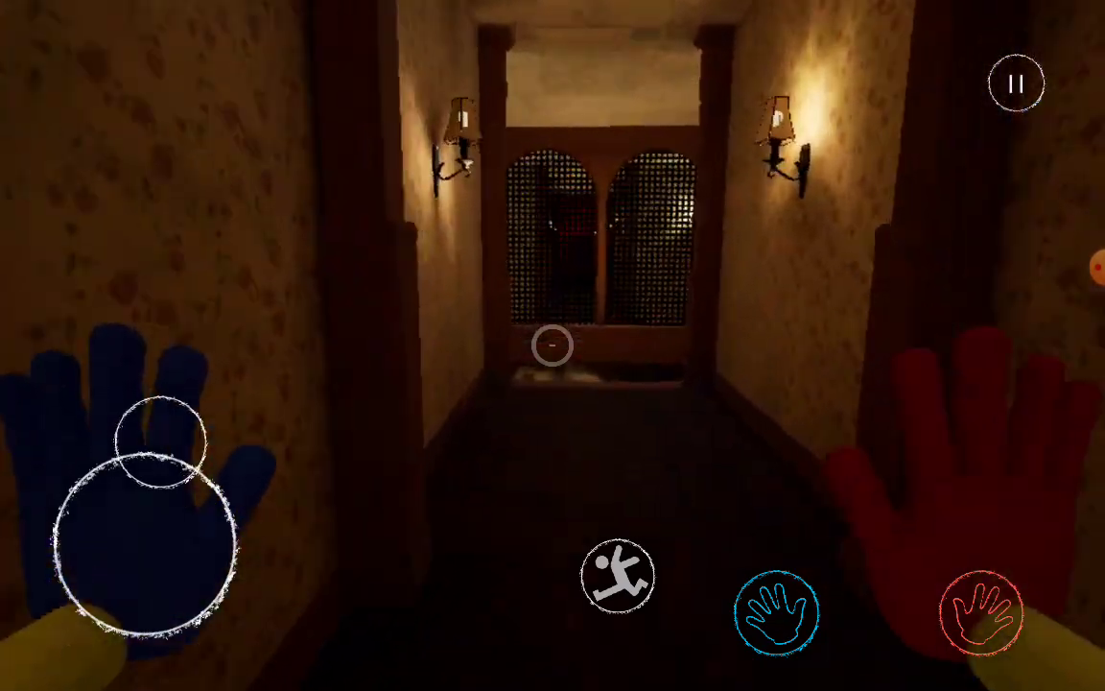
drag(159, 440, 152, 424)
mouse_move(144, 531)
mouse_down()
mouse_move(190, 451)
mouse_move(155, 440)
mouse_move(94, 449)
mouse_move(139, 439)
mouse_move(120, 451)
mouse_up()
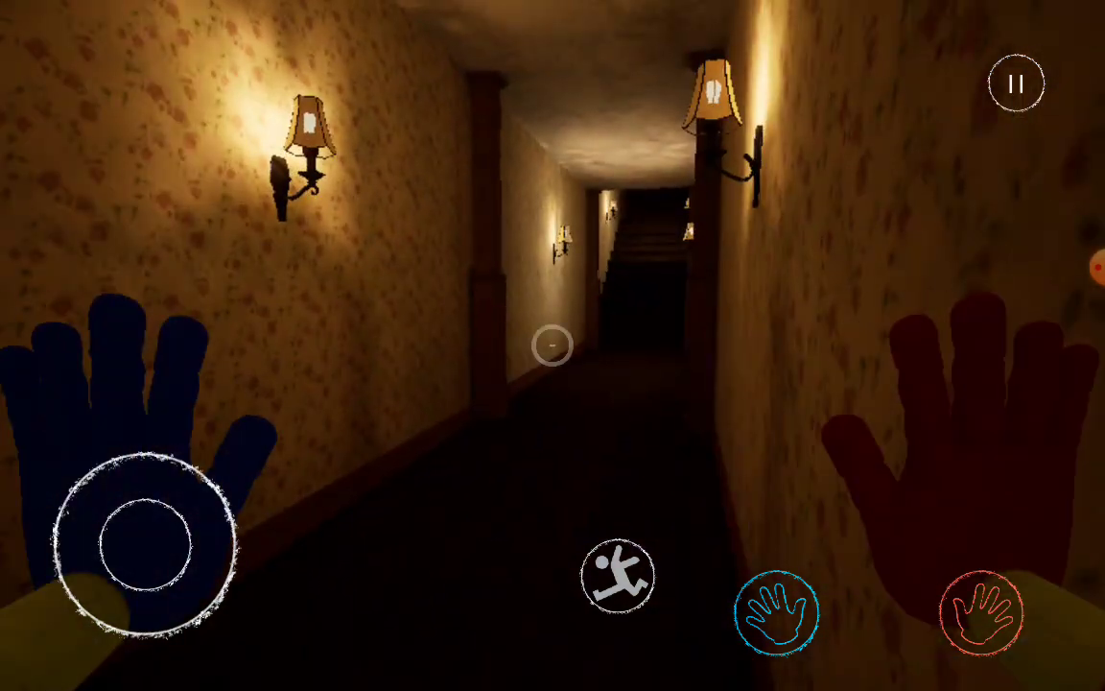
mouse_move(159, 523)
mouse_down()
mouse_move(158, 486)
mouse_move(143, 530)
mouse_move(185, 548)
mouse_move(144, 542)
mouse_move(118, 452)
mouse_move(99, 461)
mouse_move(117, 443)
mouse_move(155, 535)
mouse_move(188, 531)
mouse_up()
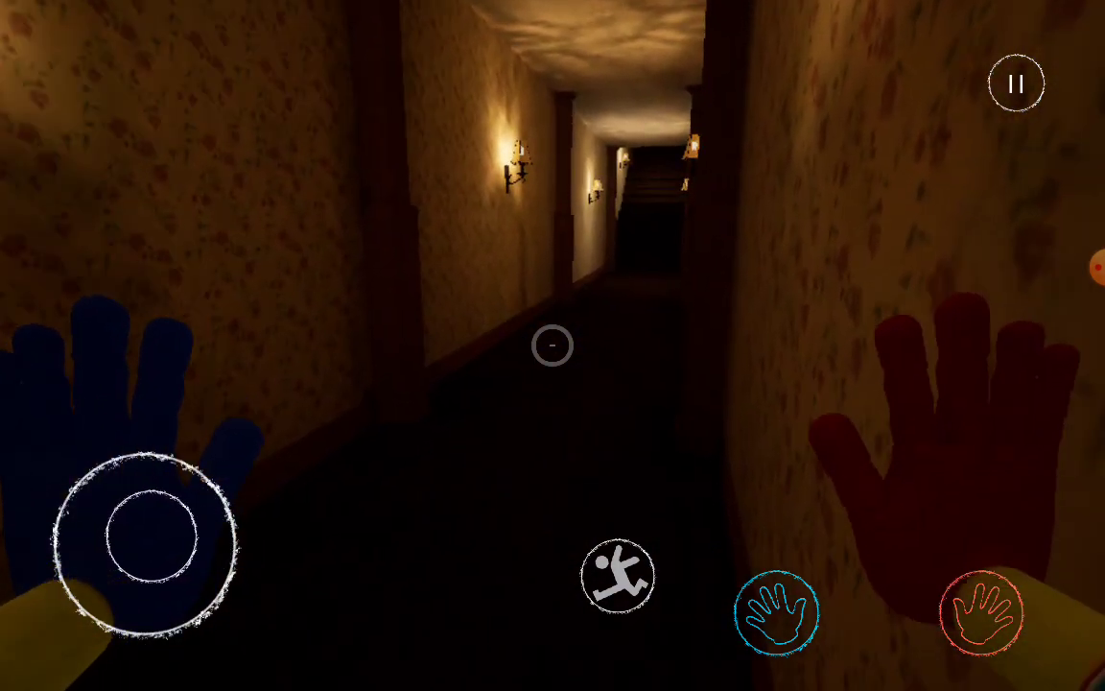
mouse_move(146, 534)
mouse_down()
mouse_move(101, 574)
mouse_move(144, 544)
mouse_move(172, 444)
mouse_move(155, 424)
mouse_move(155, 444)
mouse_move(124, 439)
mouse_move(144, 446)
mouse_up()
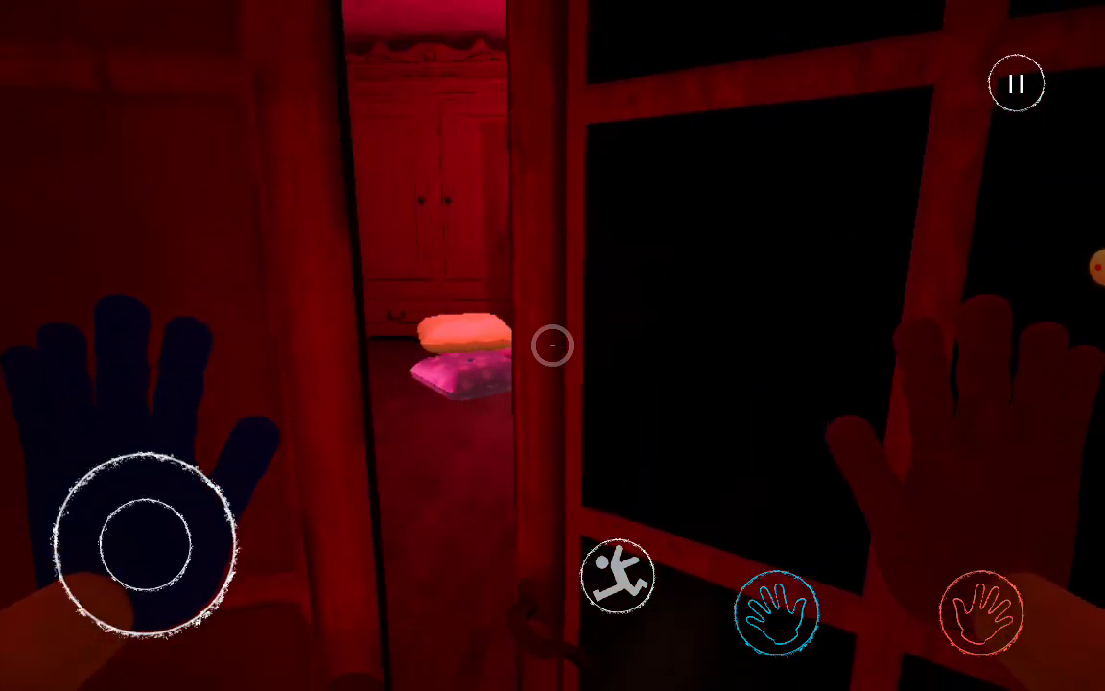
Cross the pink bedroom to Poppy's glass cabinet and fire the GrabPack hand to open it.
drag(145, 518, 146, 537)
drag(863, 384, 672, 383)
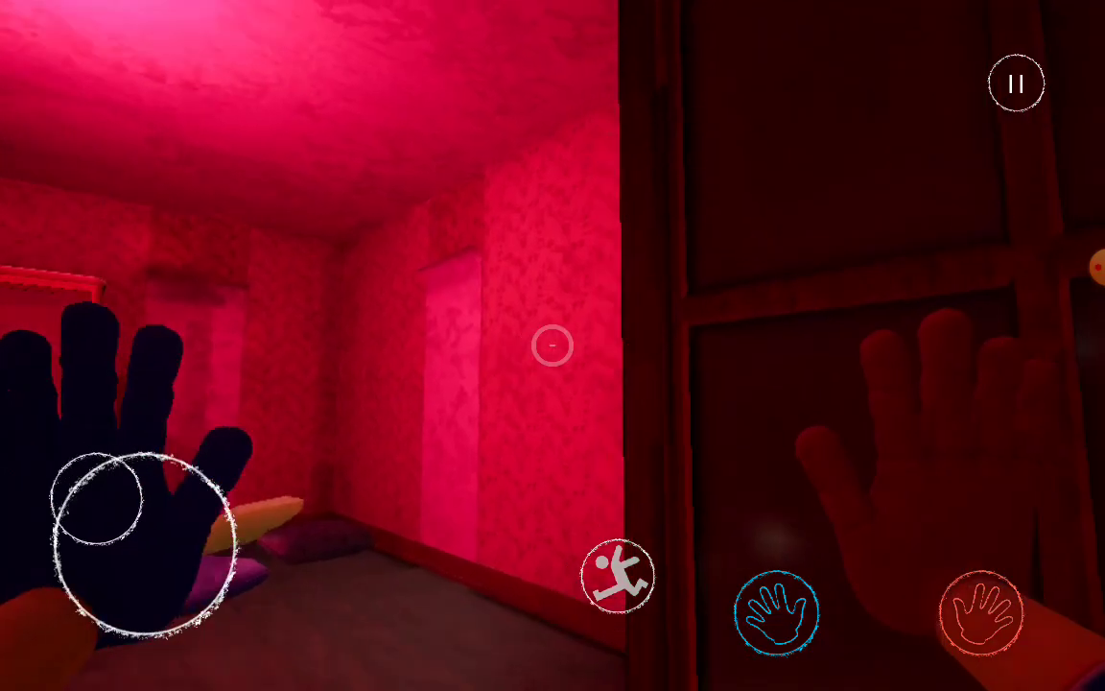
mouse_move(816, 384)
mouse_down()
mouse_move(796, 460)
mouse_move(1007, 365)
mouse_move(1017, 326)
mouse_up()
mouse_move(816, 432)
mouse_down()
mouse_move(816, 316)
mouse_move(787, 451)
mouse_move(767, 470)
mouse_up()
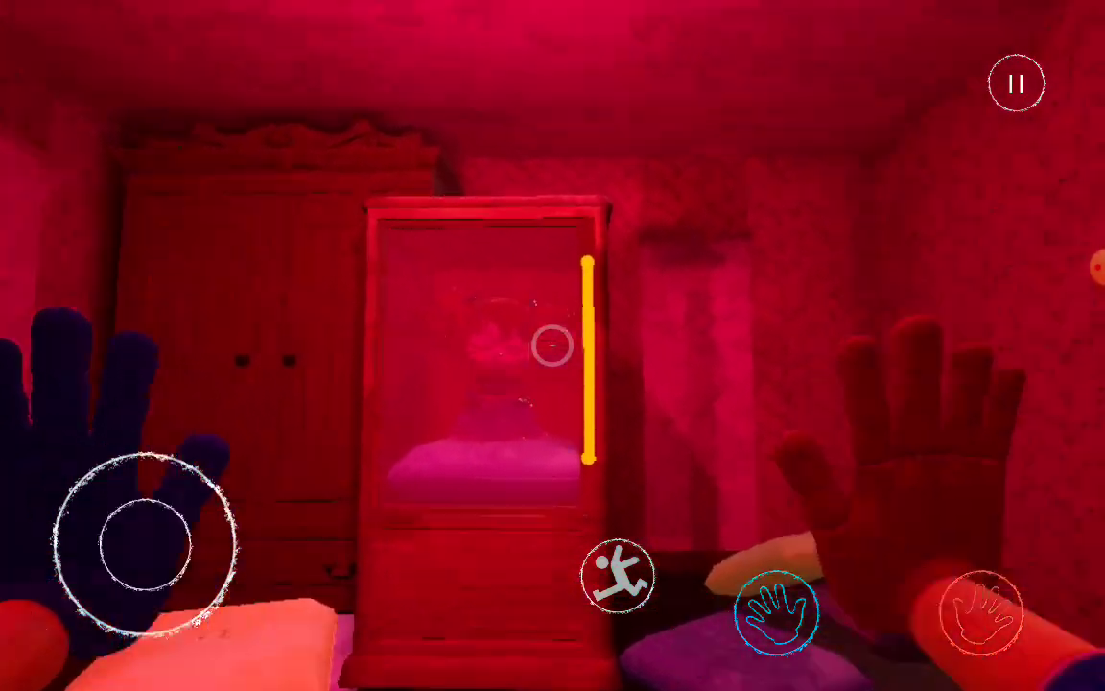
click(776, 612)
drag(144, 544, 148, 636)
drag(144, 544, 142, 450)
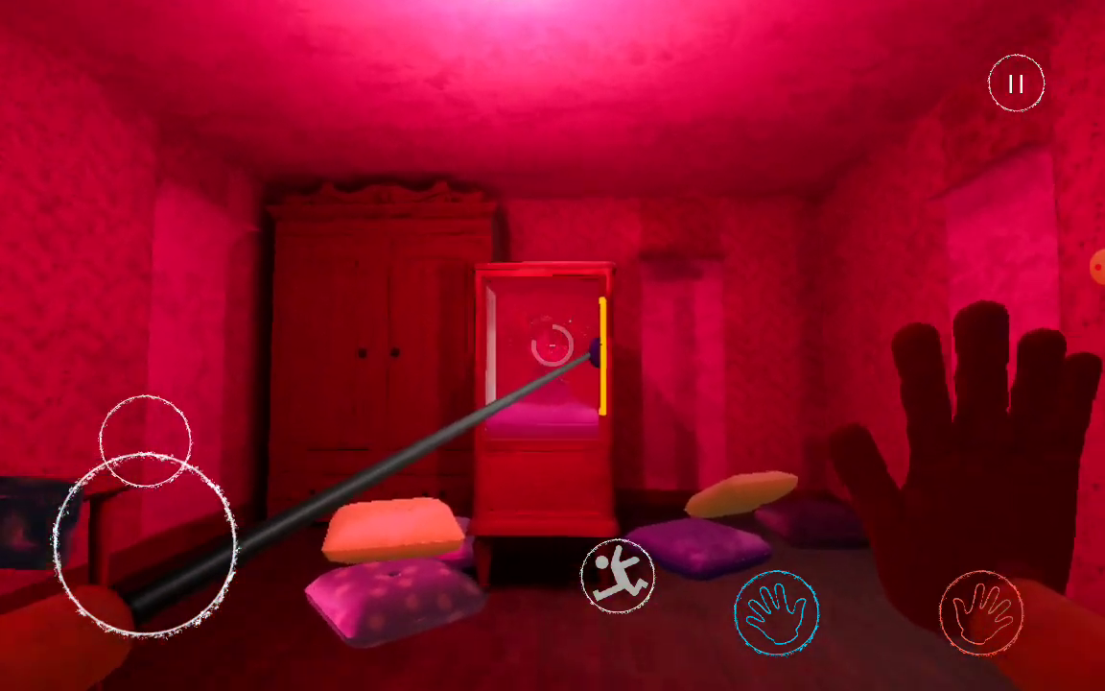